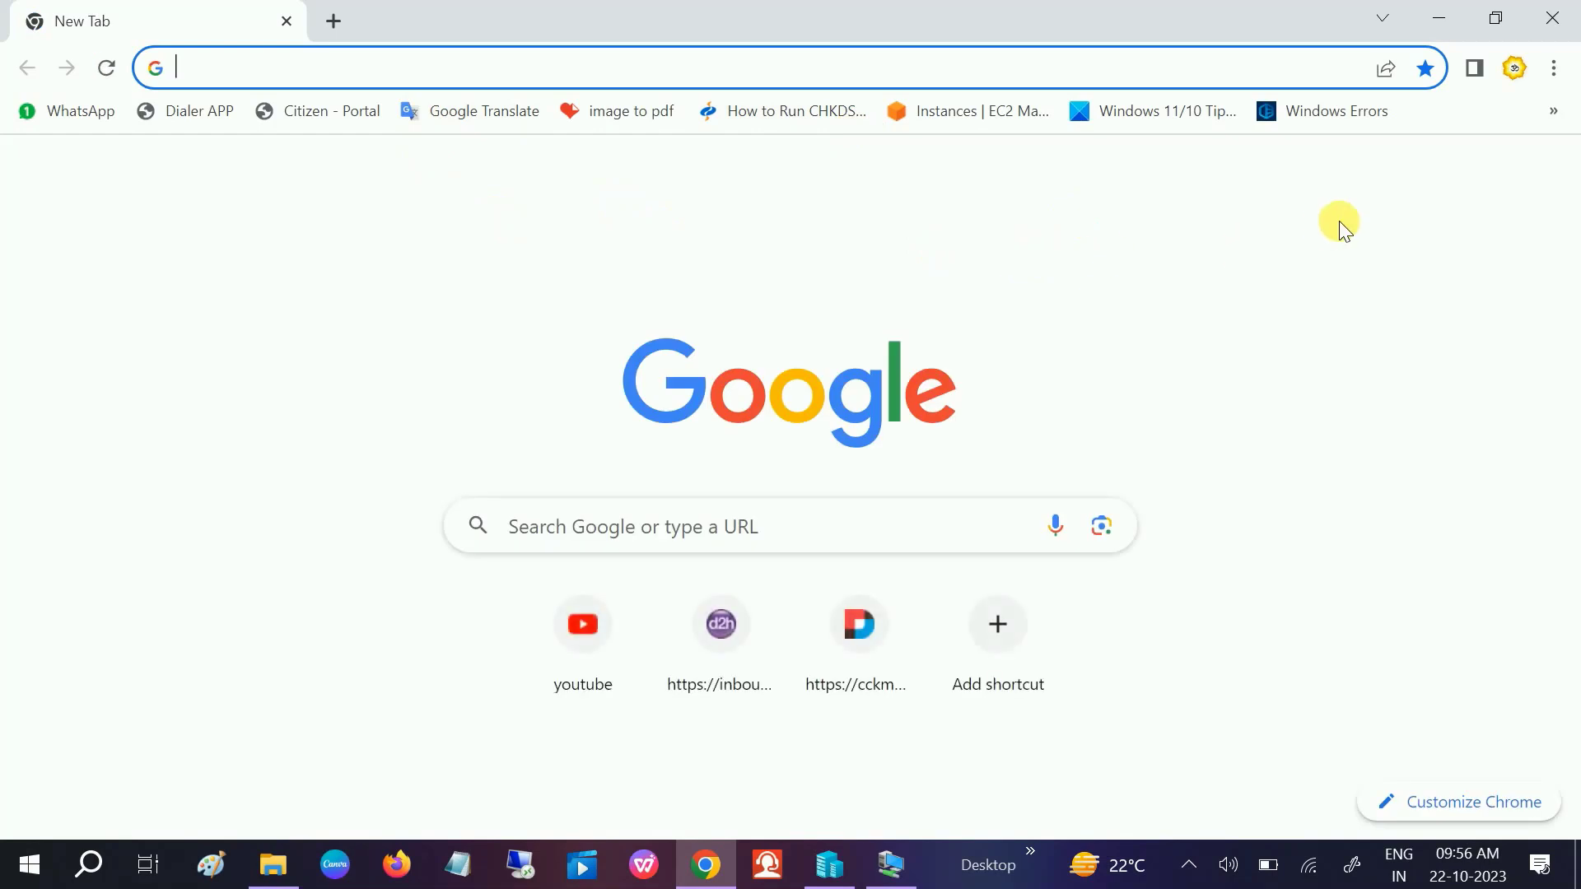
Step: Launch Meet from the Google apps grid, start an instant meeting, and dismiss the mic-muted notice
click(1493, 191)
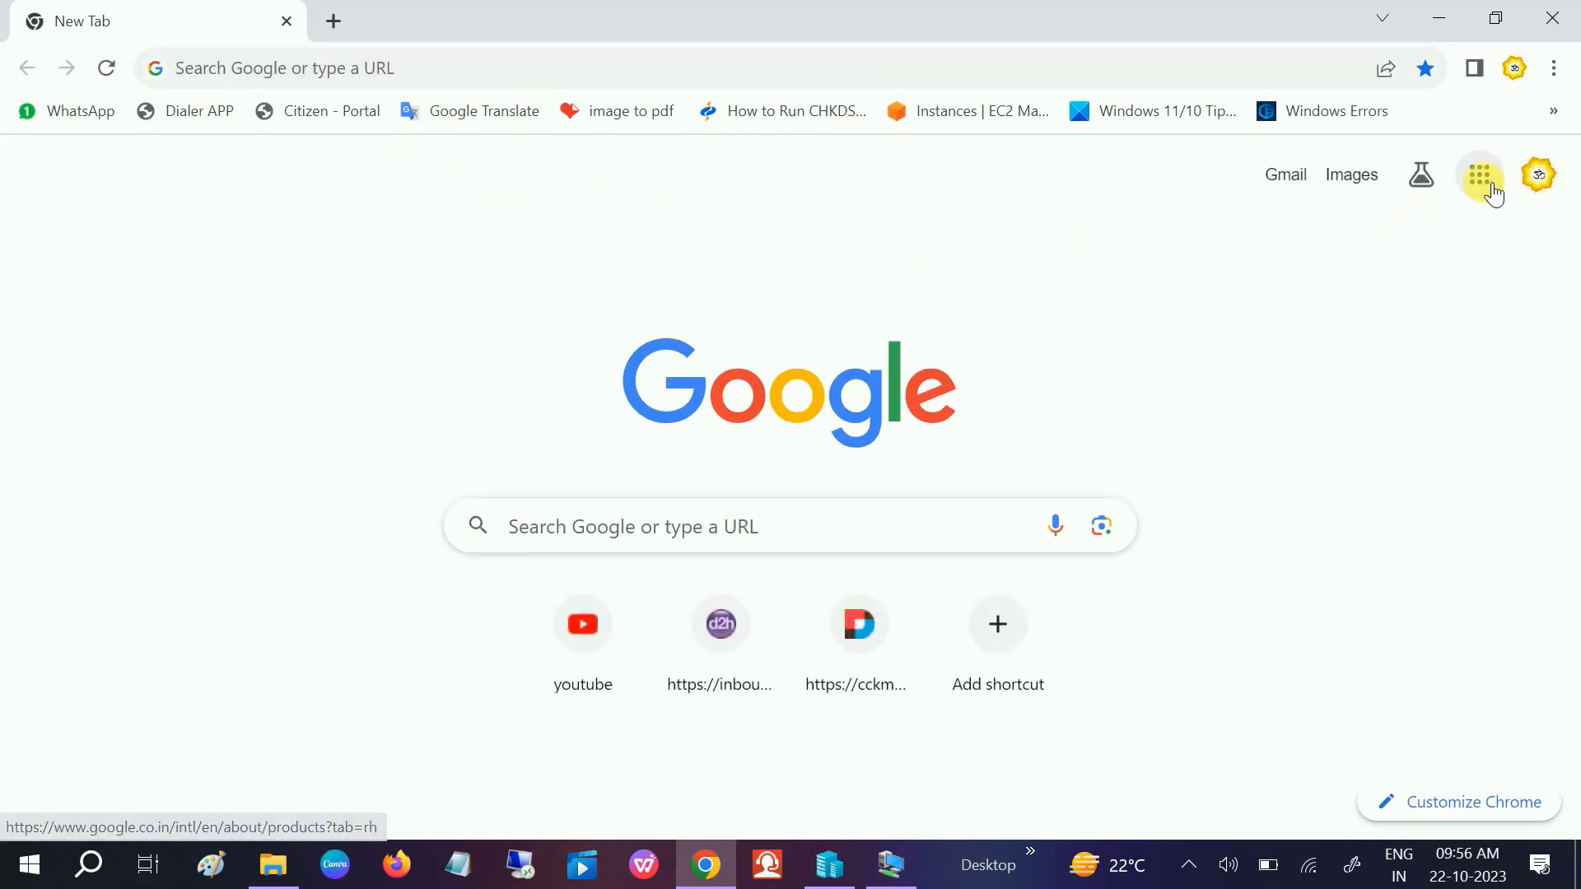
click(1462, 416)
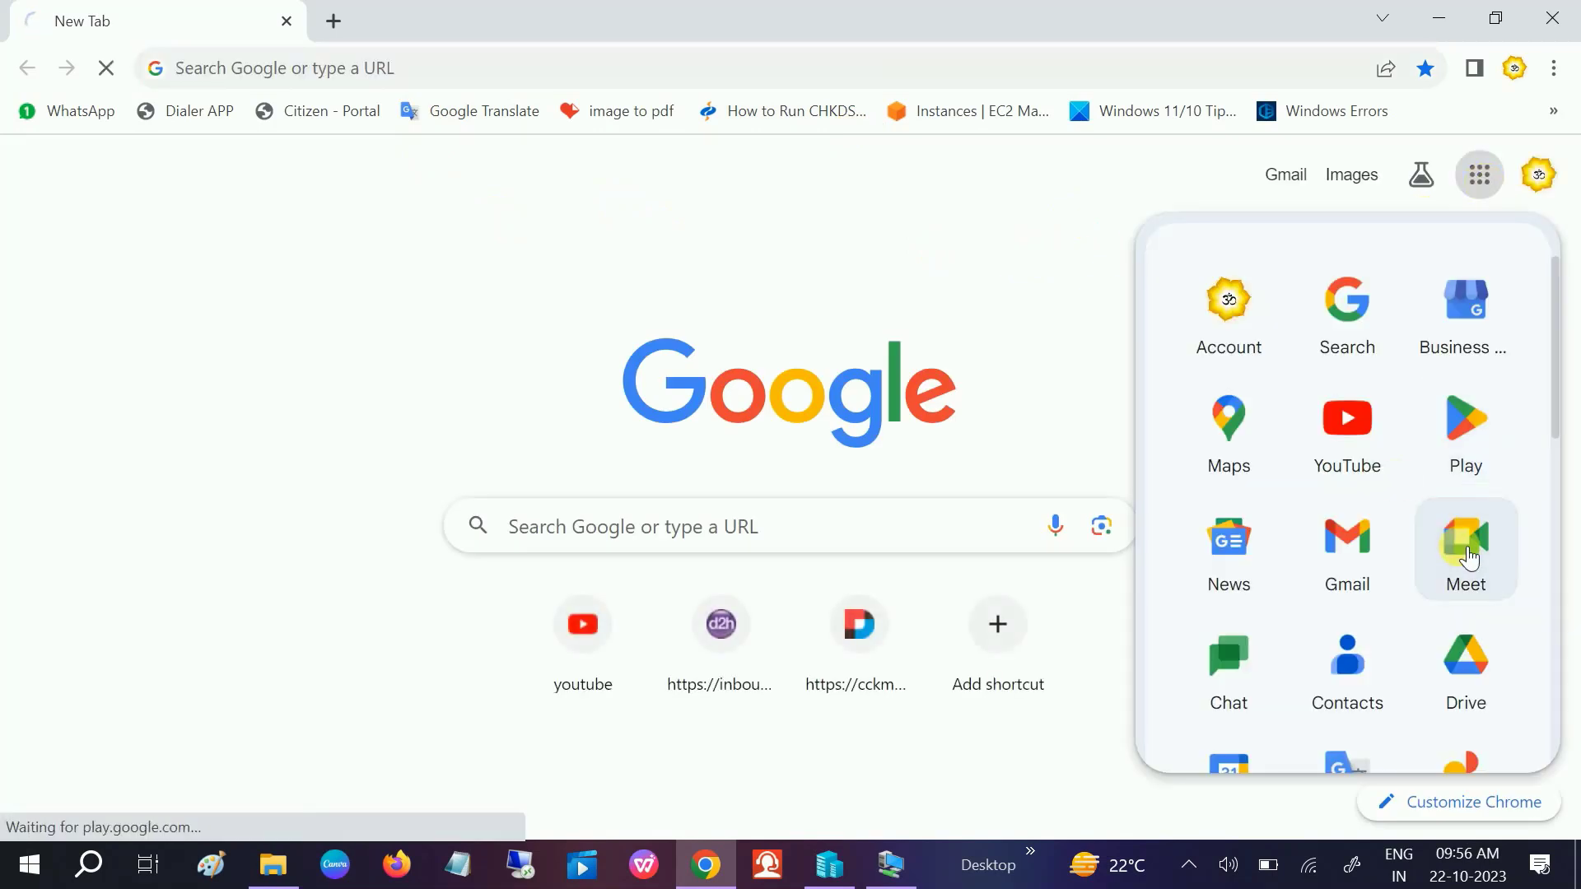
click(1466, 553)
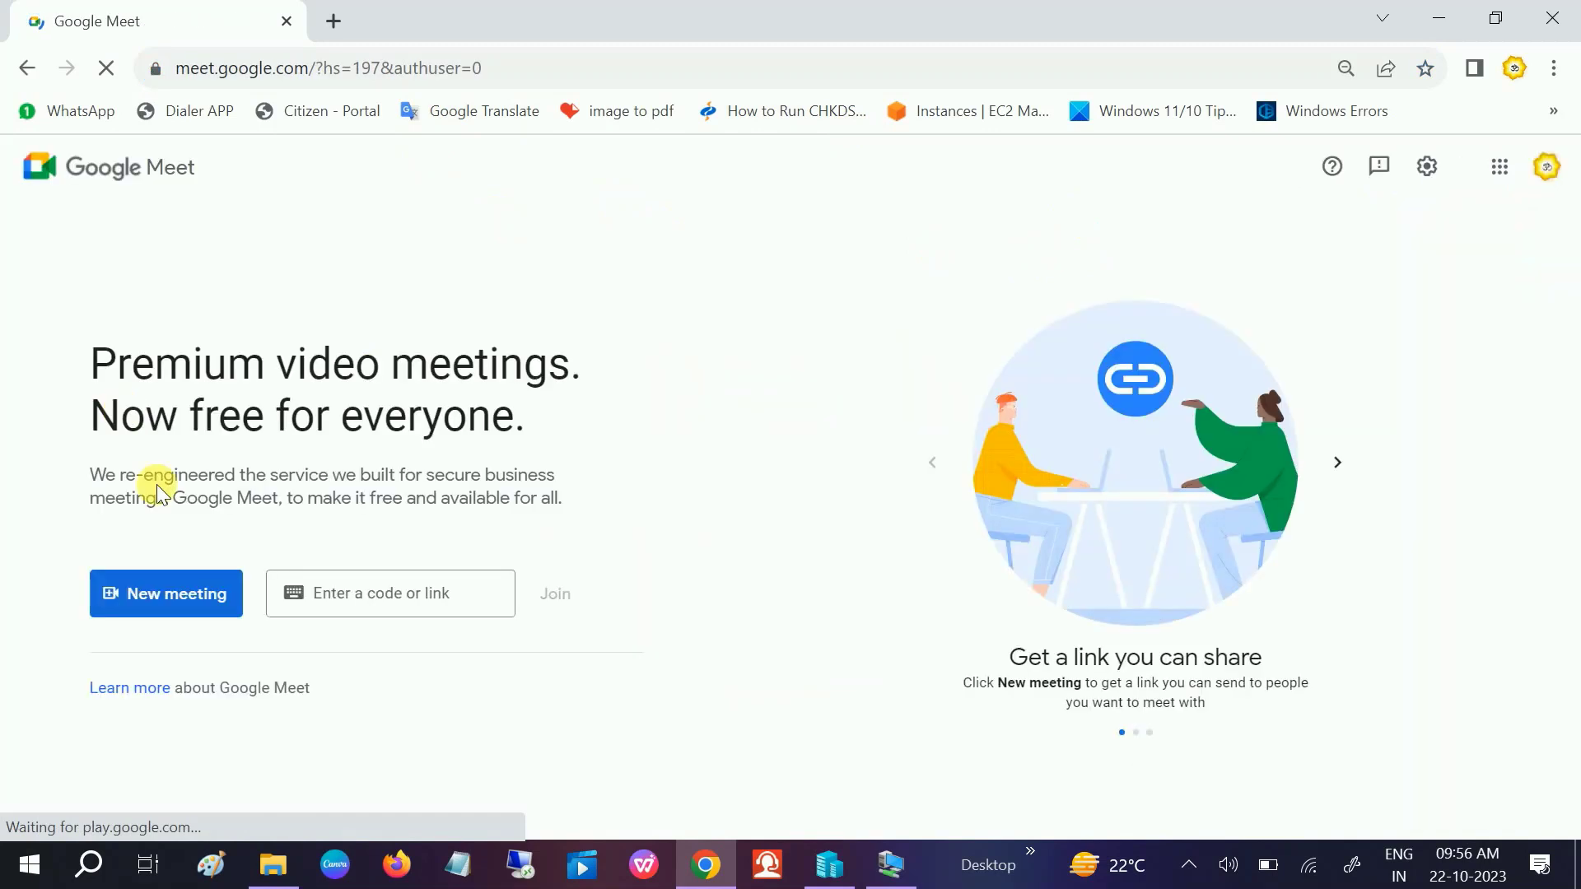
click(176, 593)
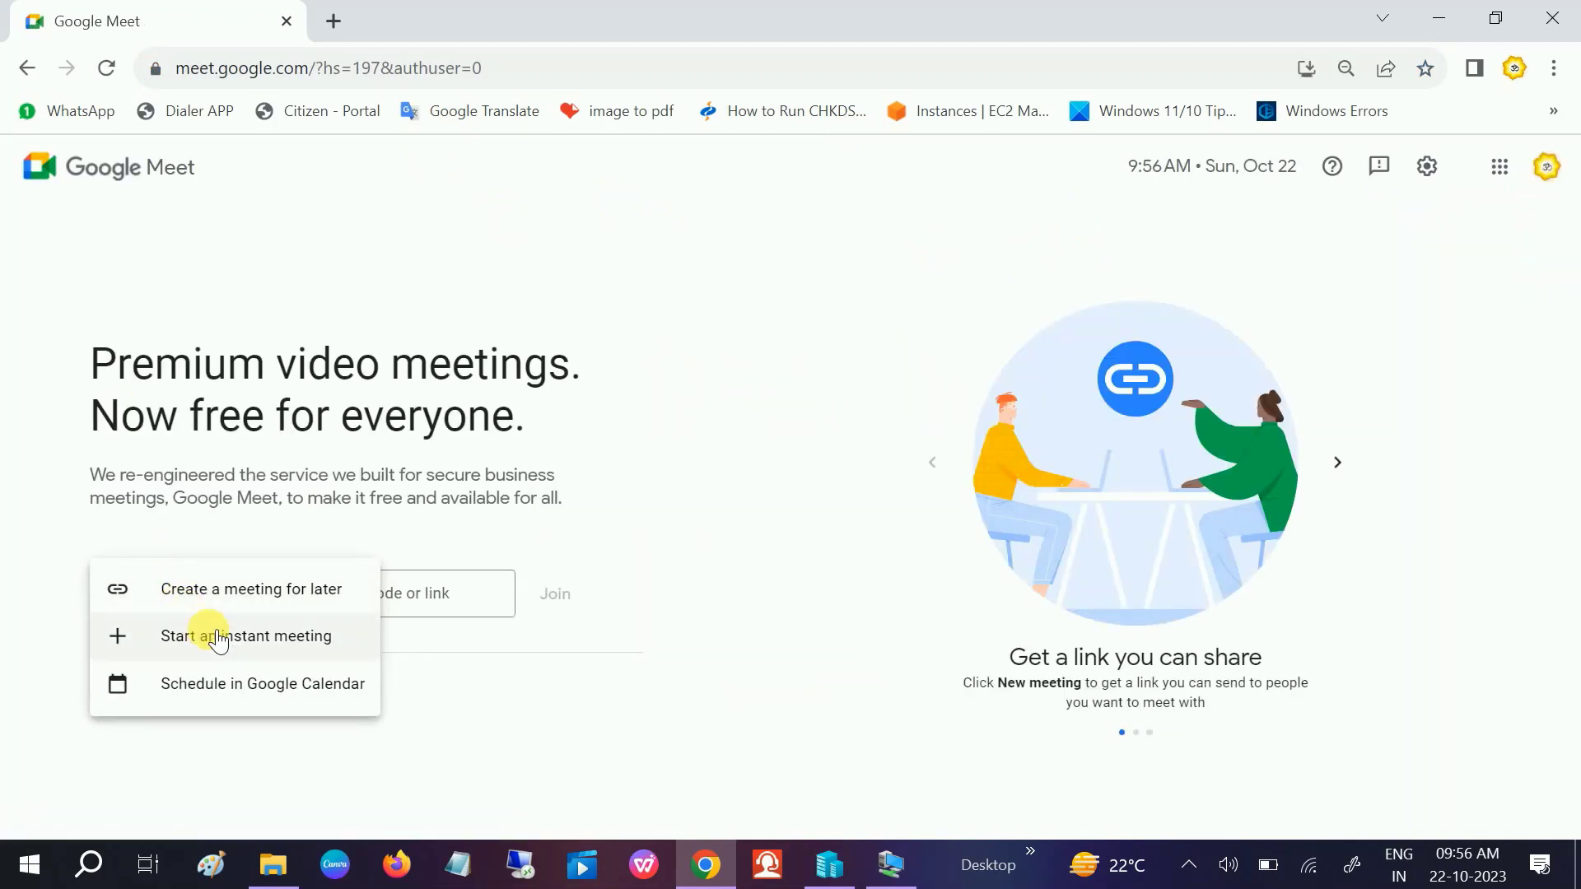
click(218, 637)
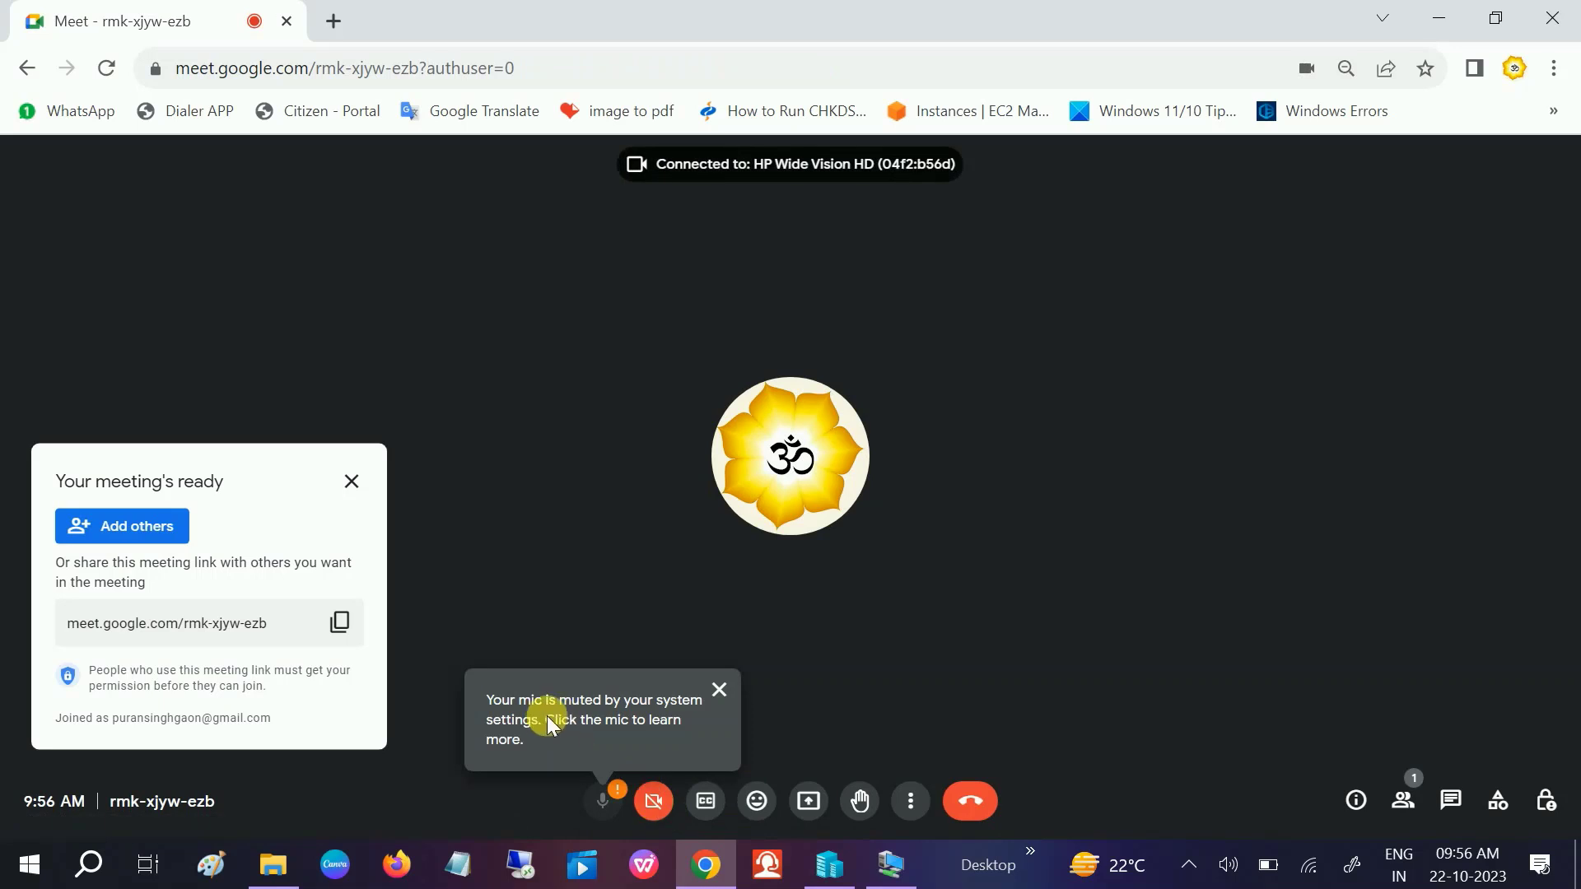
click(729, 696)
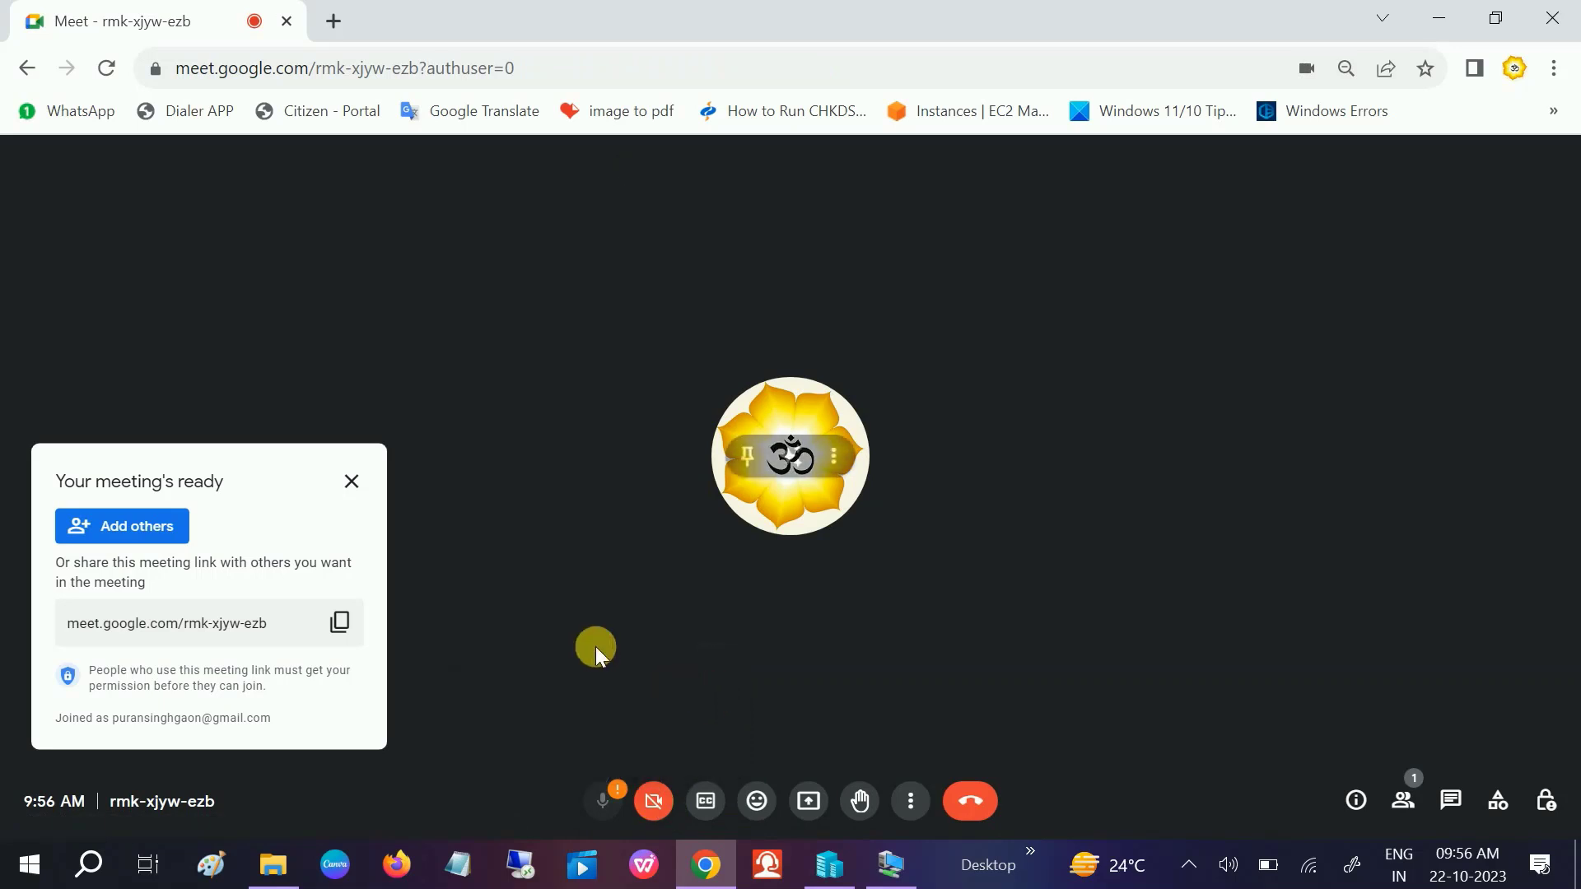
Step: Close the 'Your meeting's ready' panel and dismiss the system microphone-mute explanation
click(363, 494)
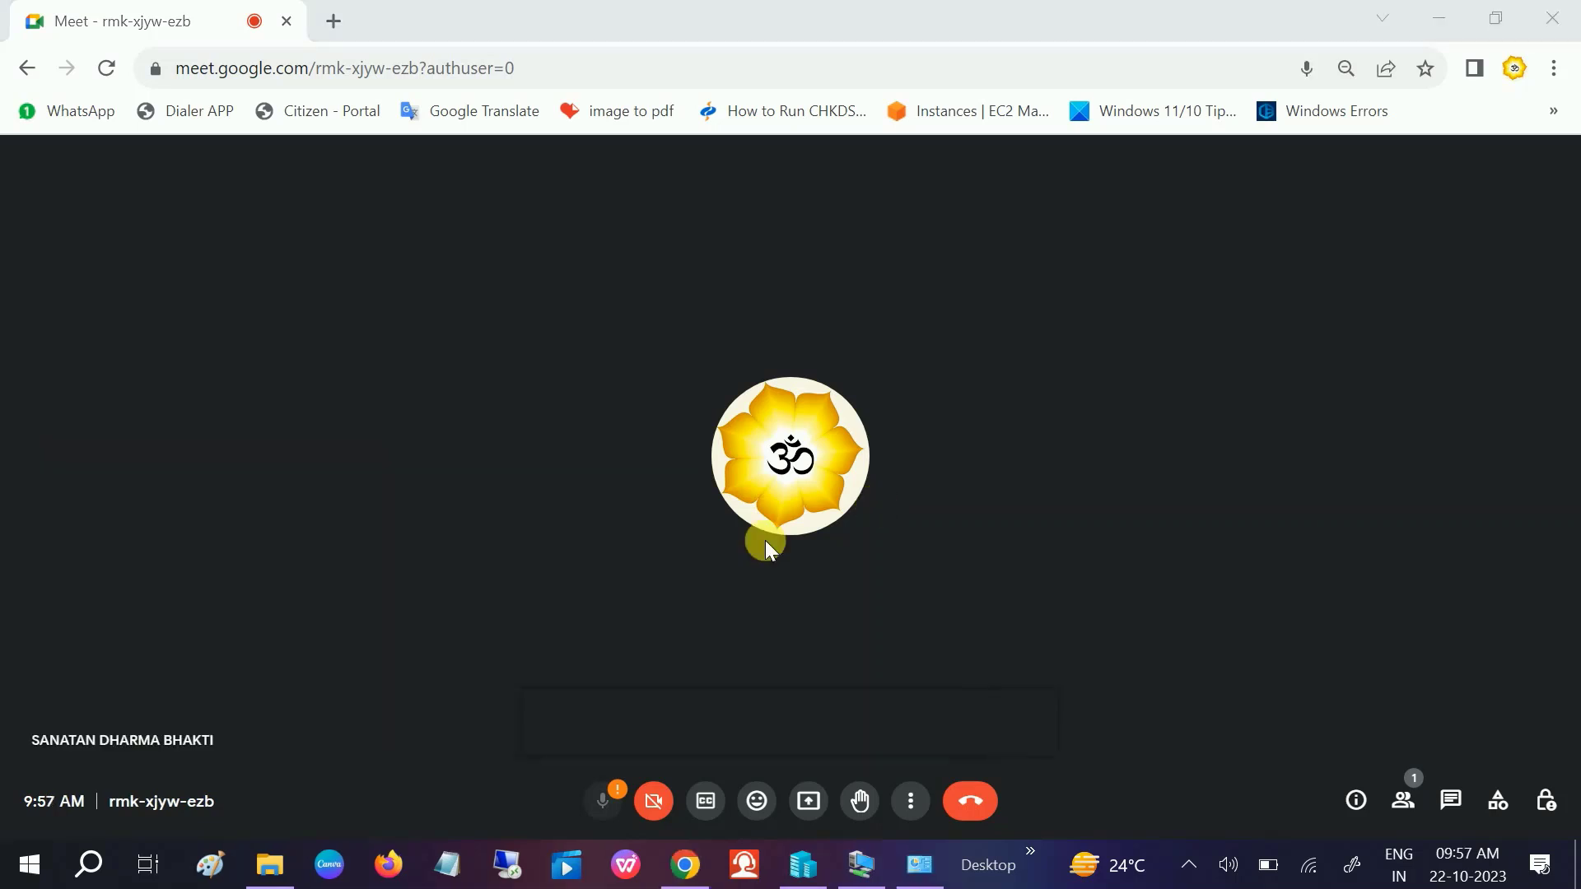
click(611, 797)
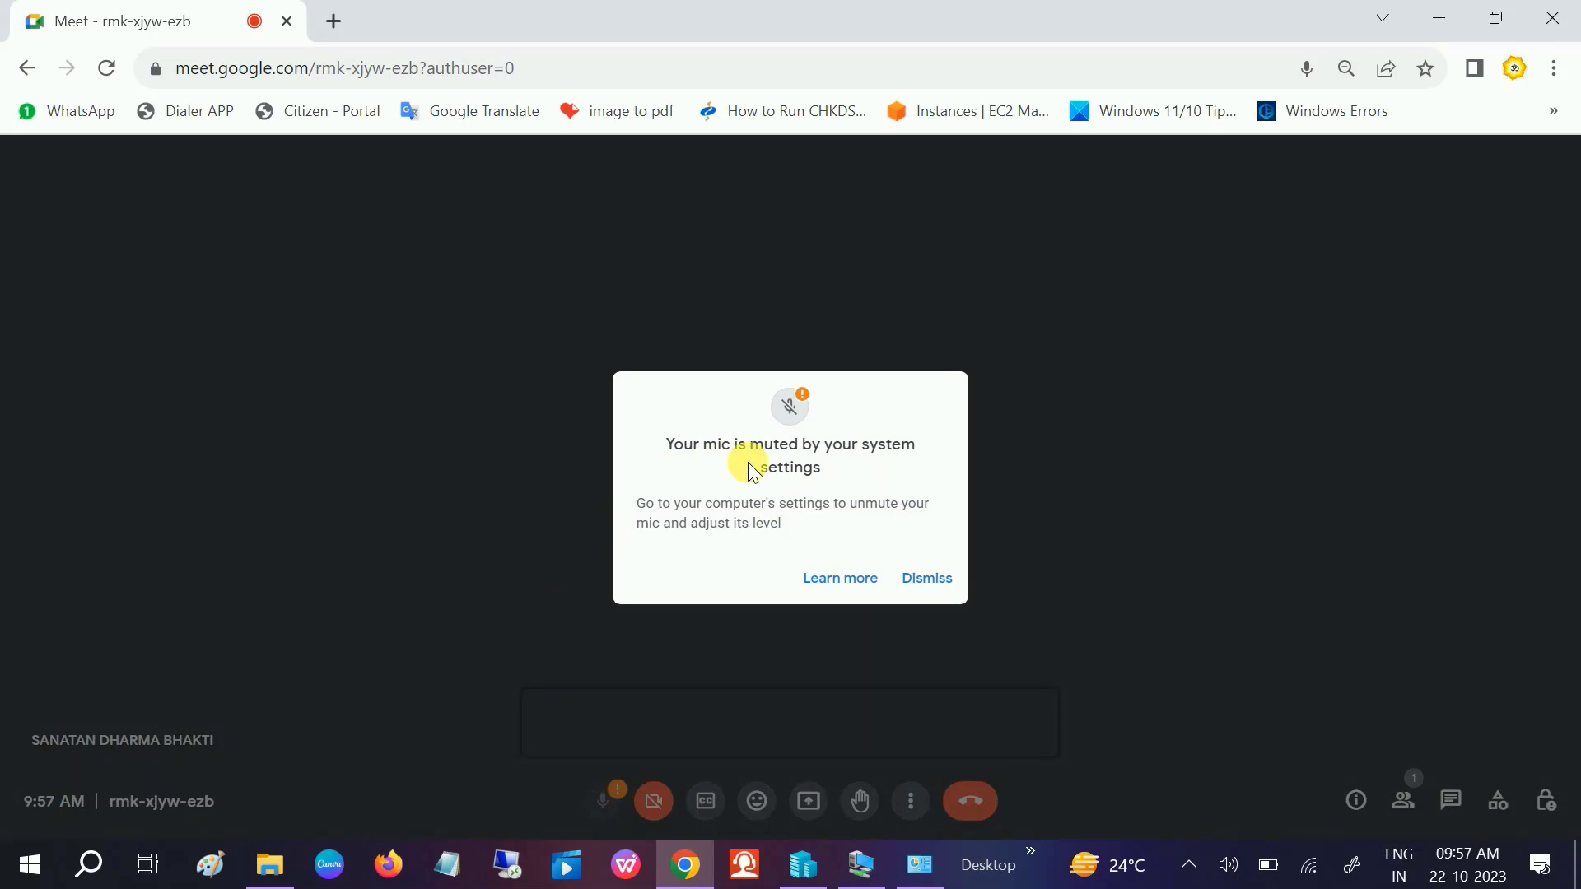
click(465, 594)
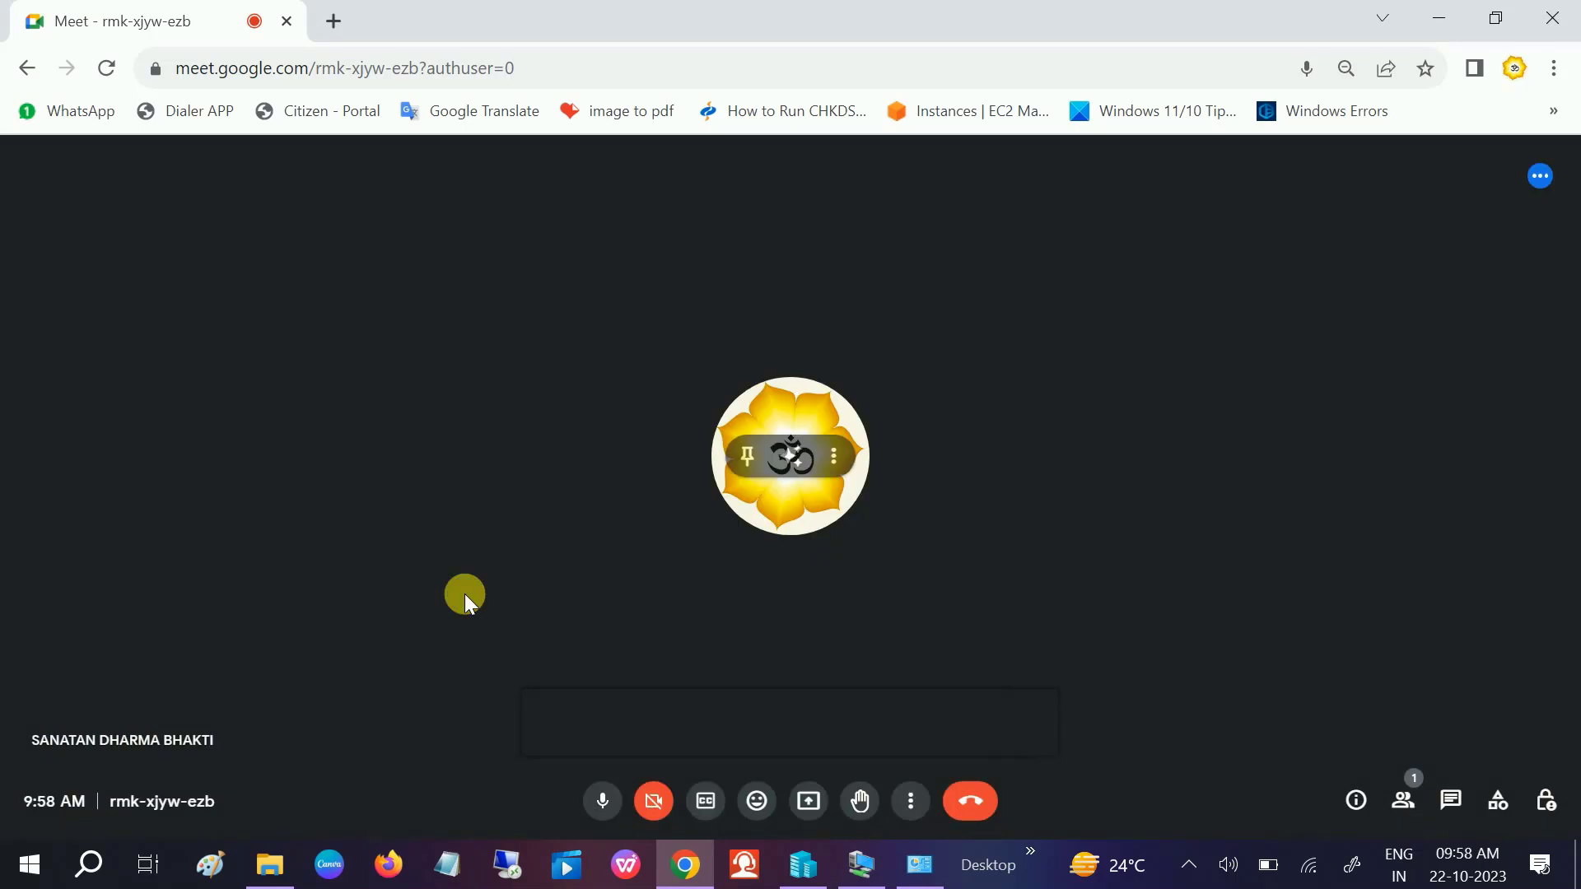
click(1188, 864)
click(1188, 865)
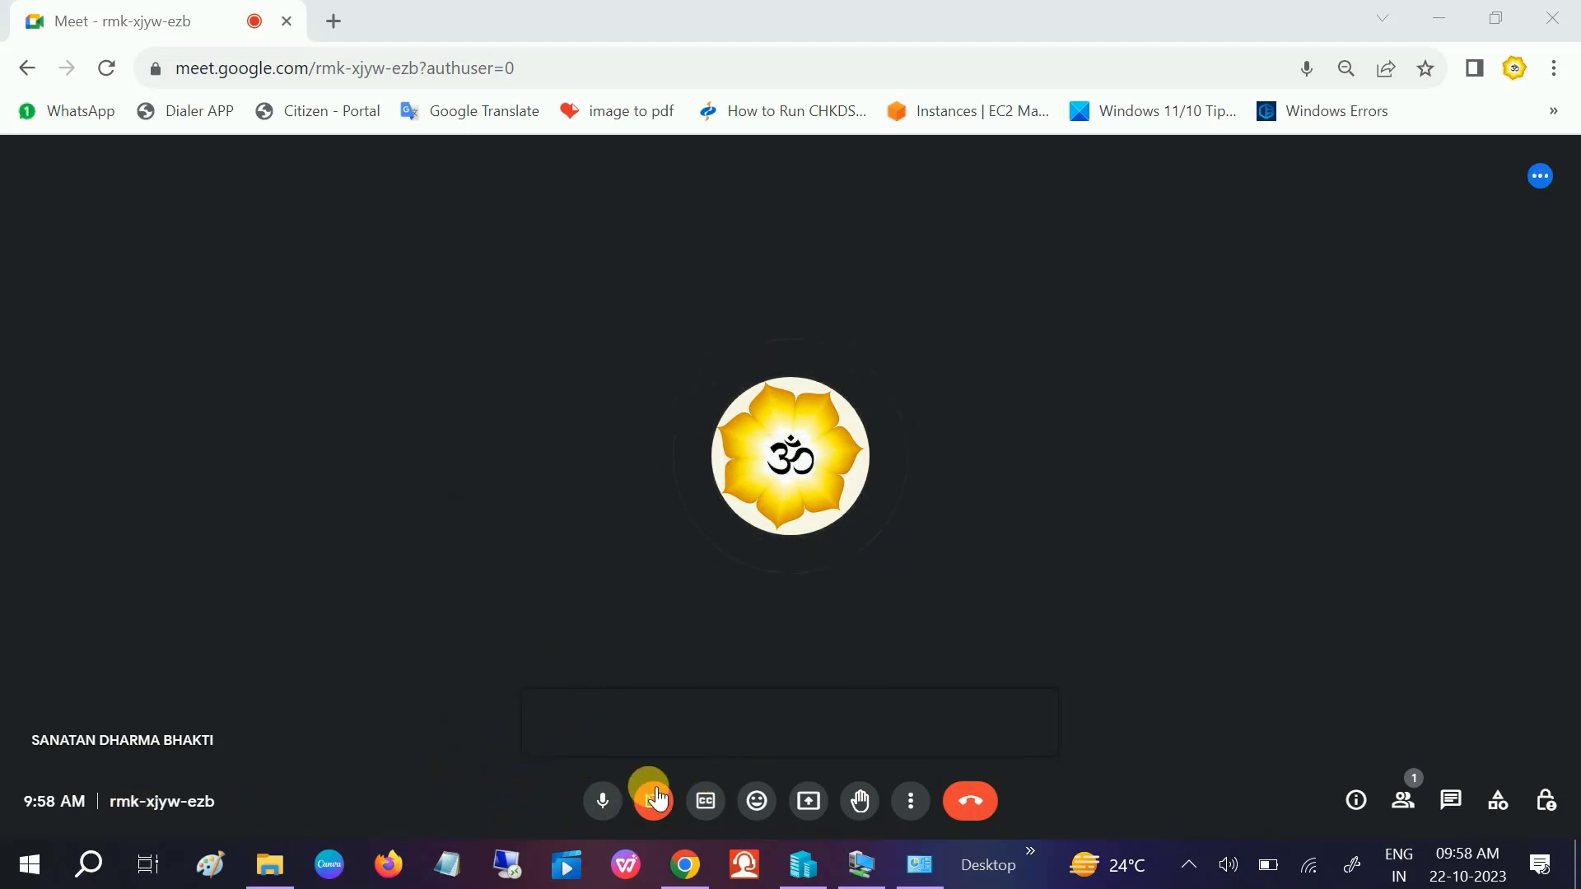
Step: Open Control Panel from Windows Search
click(93, 872)
text(con)
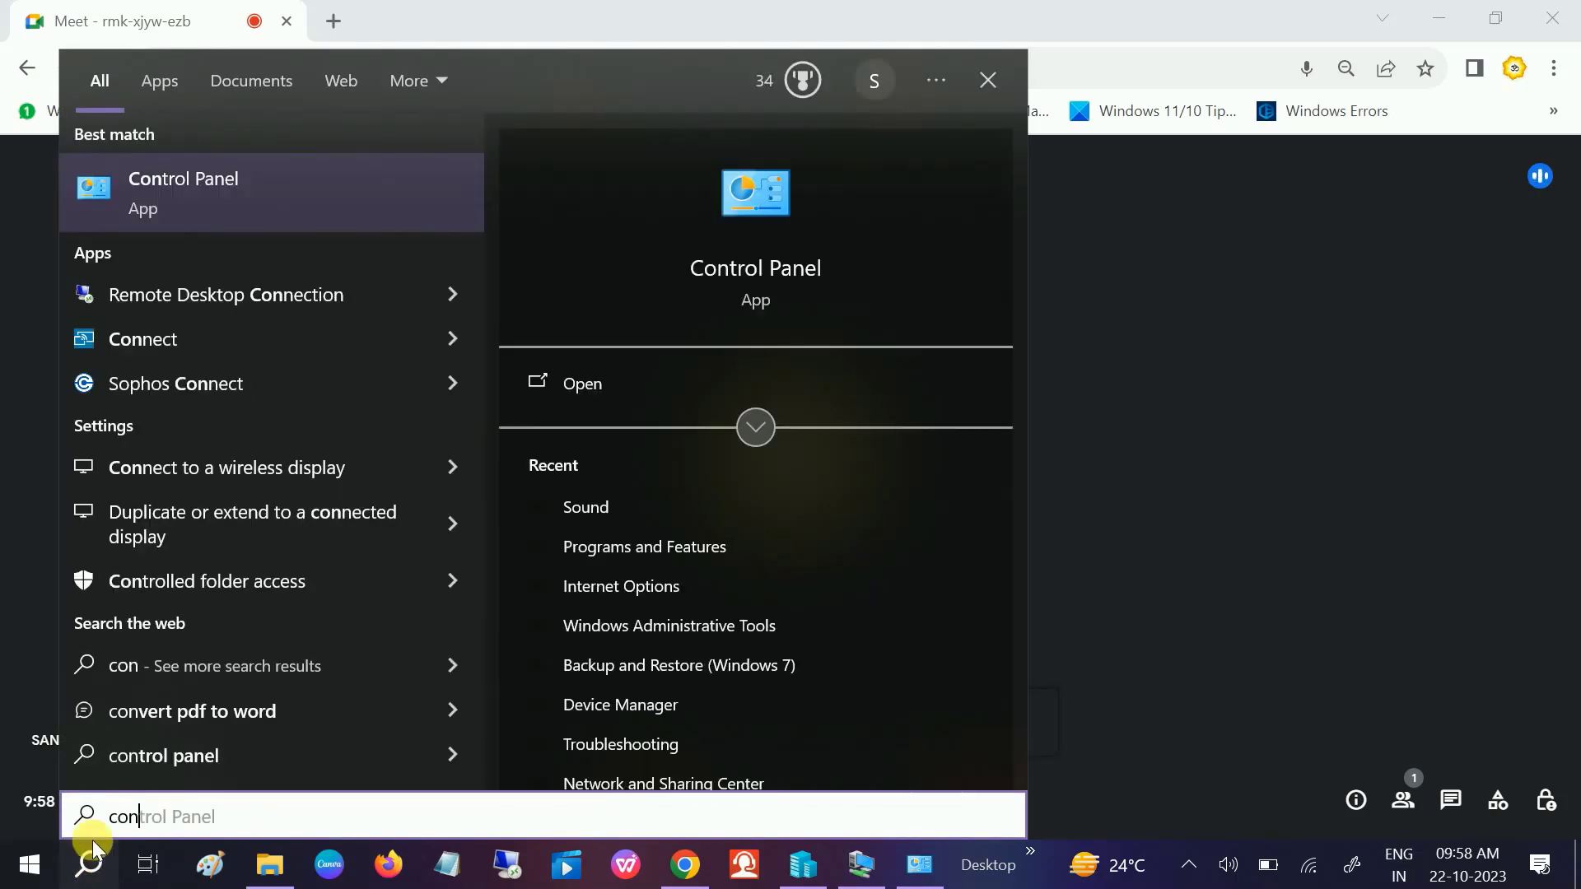
click(220, 194)
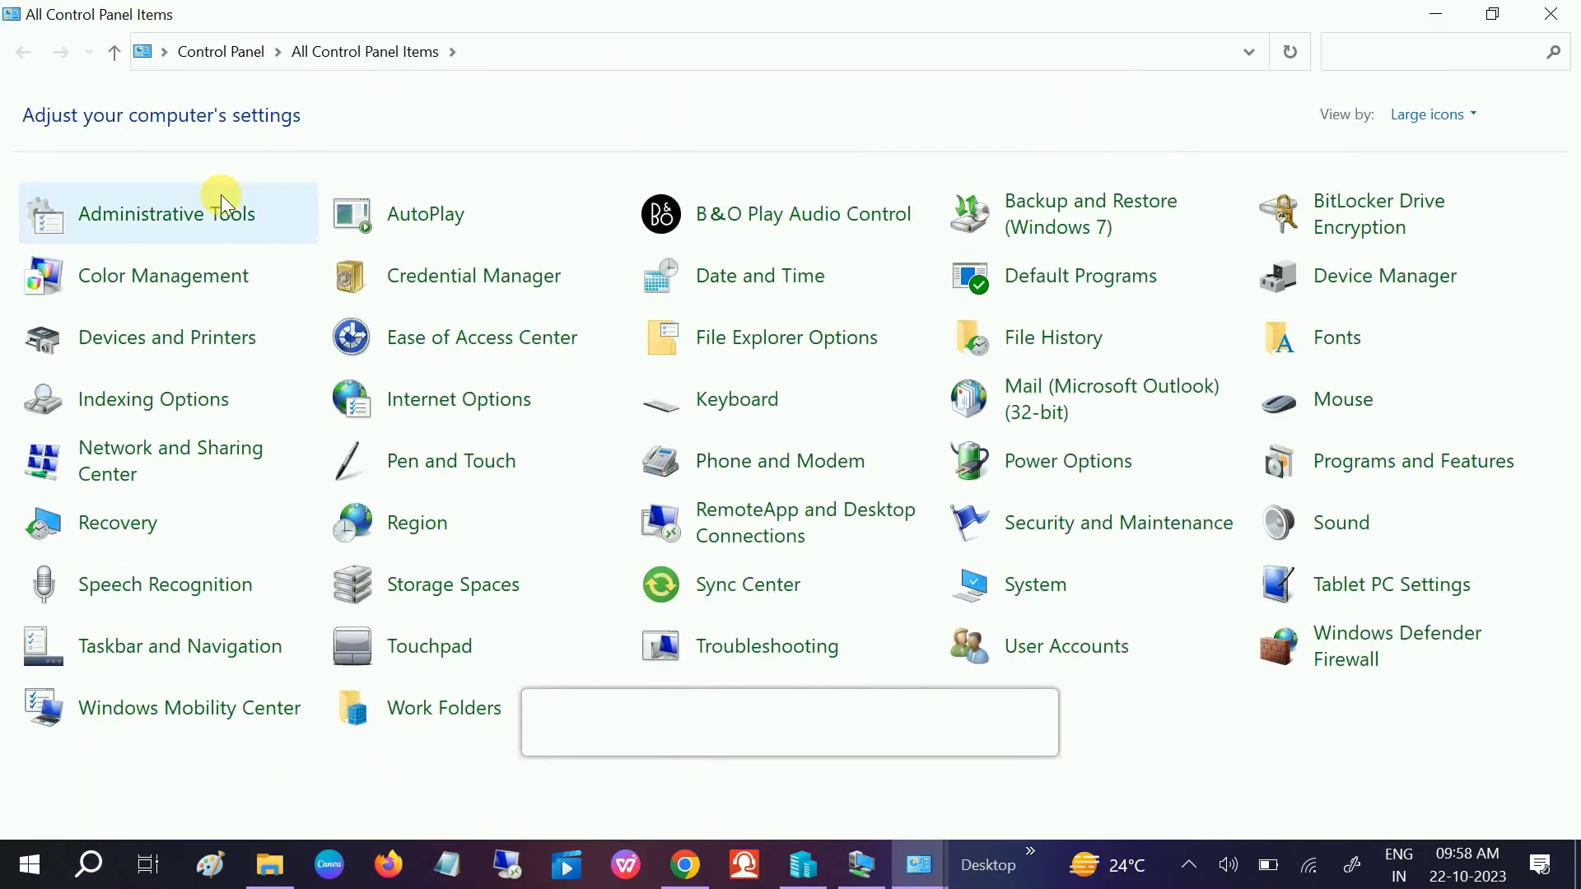
Step: Switch the Control Panel view to Category, then back to Large icons
click(1406, 122)
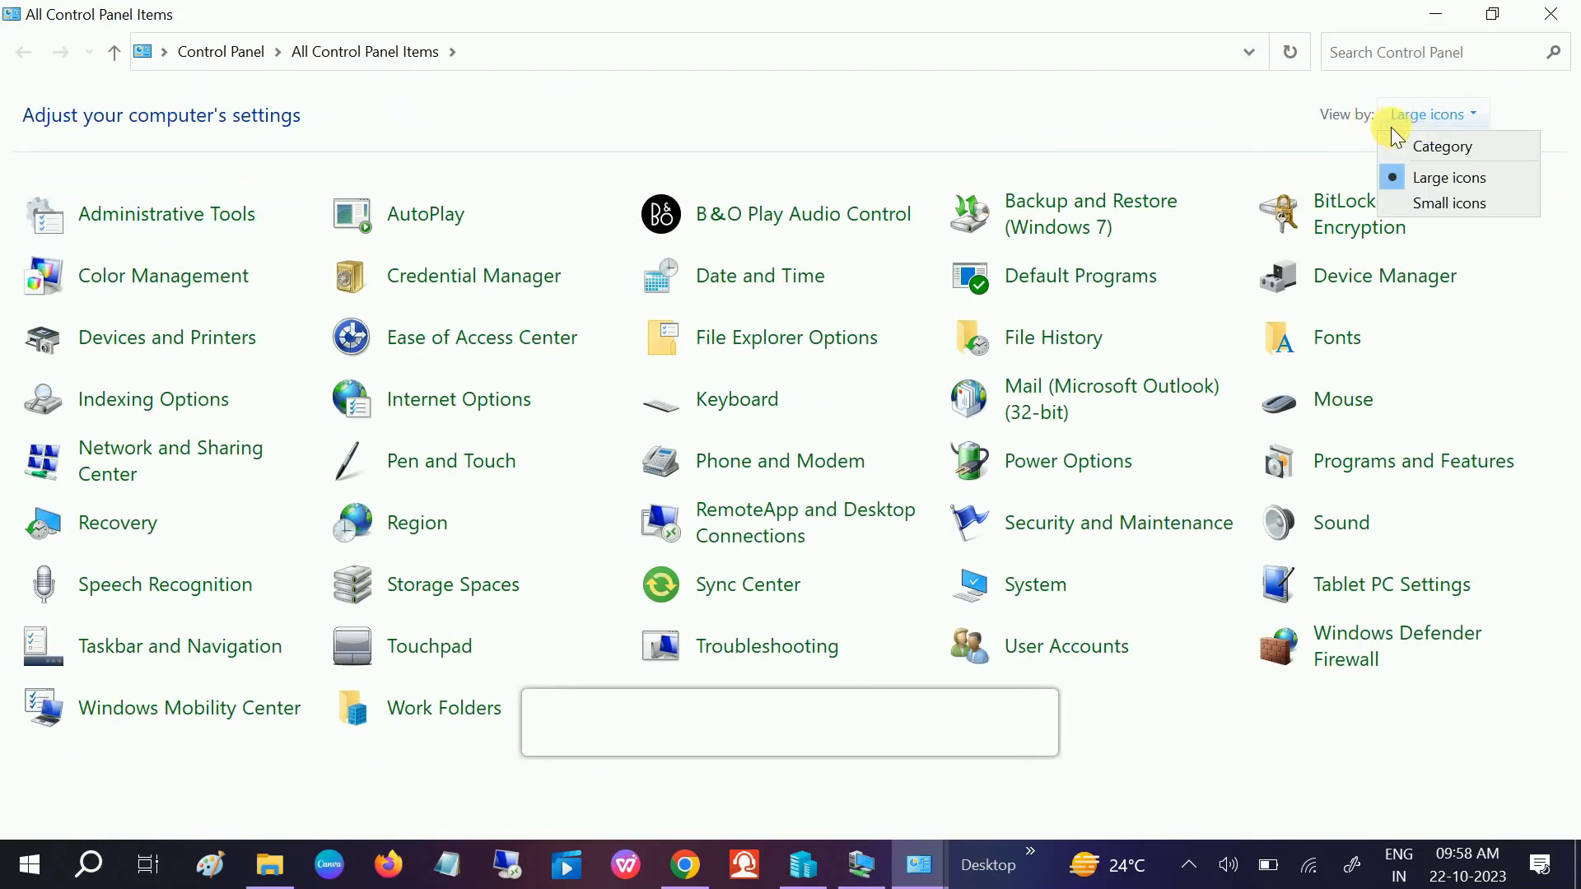
click(1439, 151)
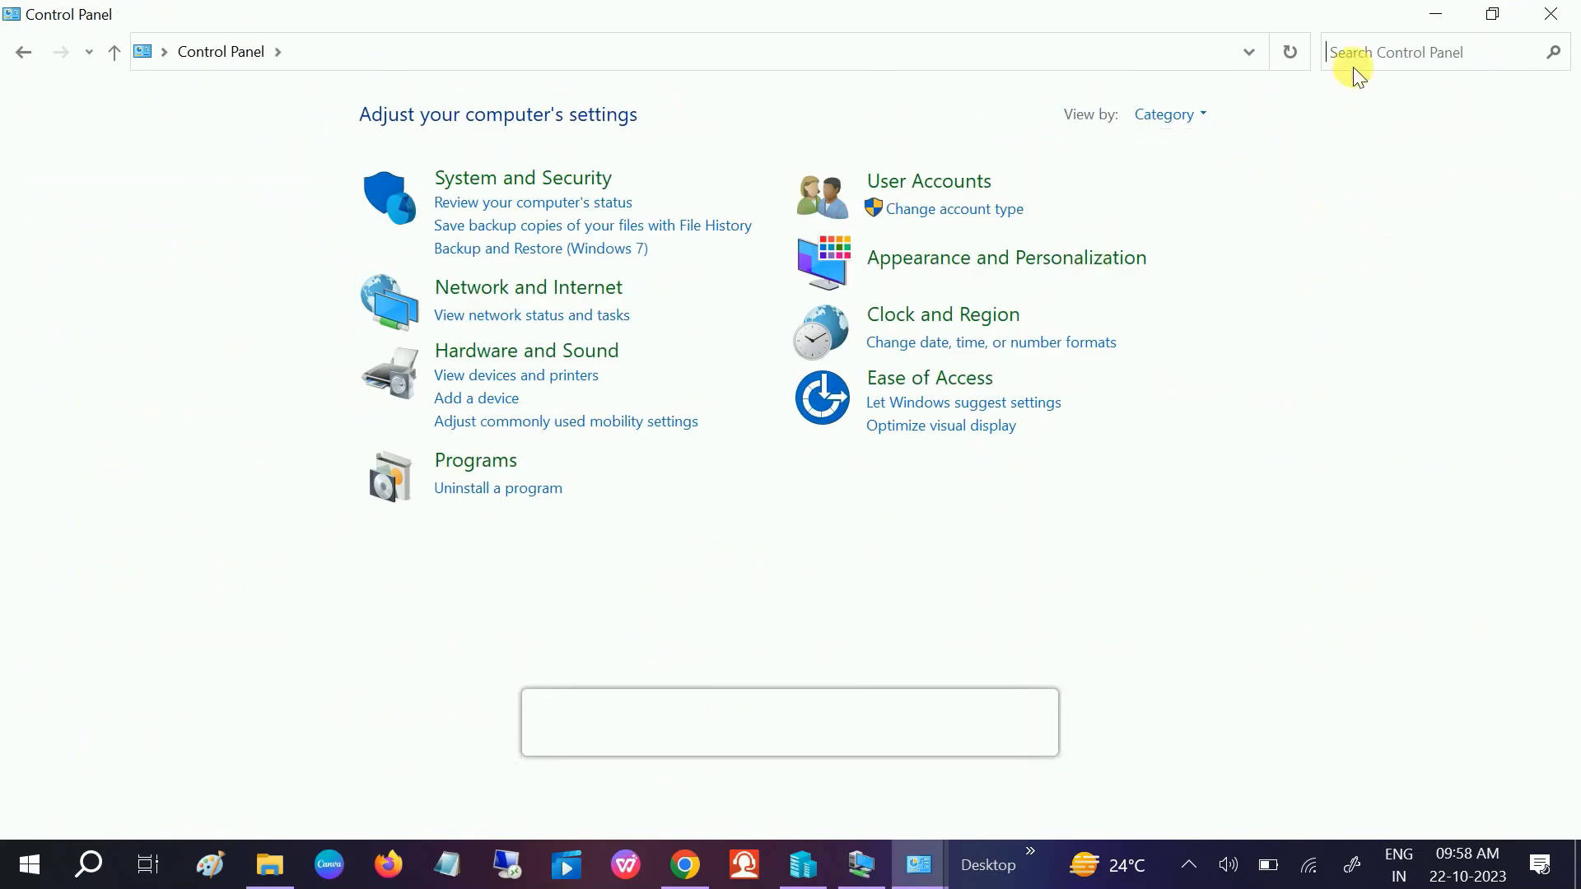
click(1183, 112)
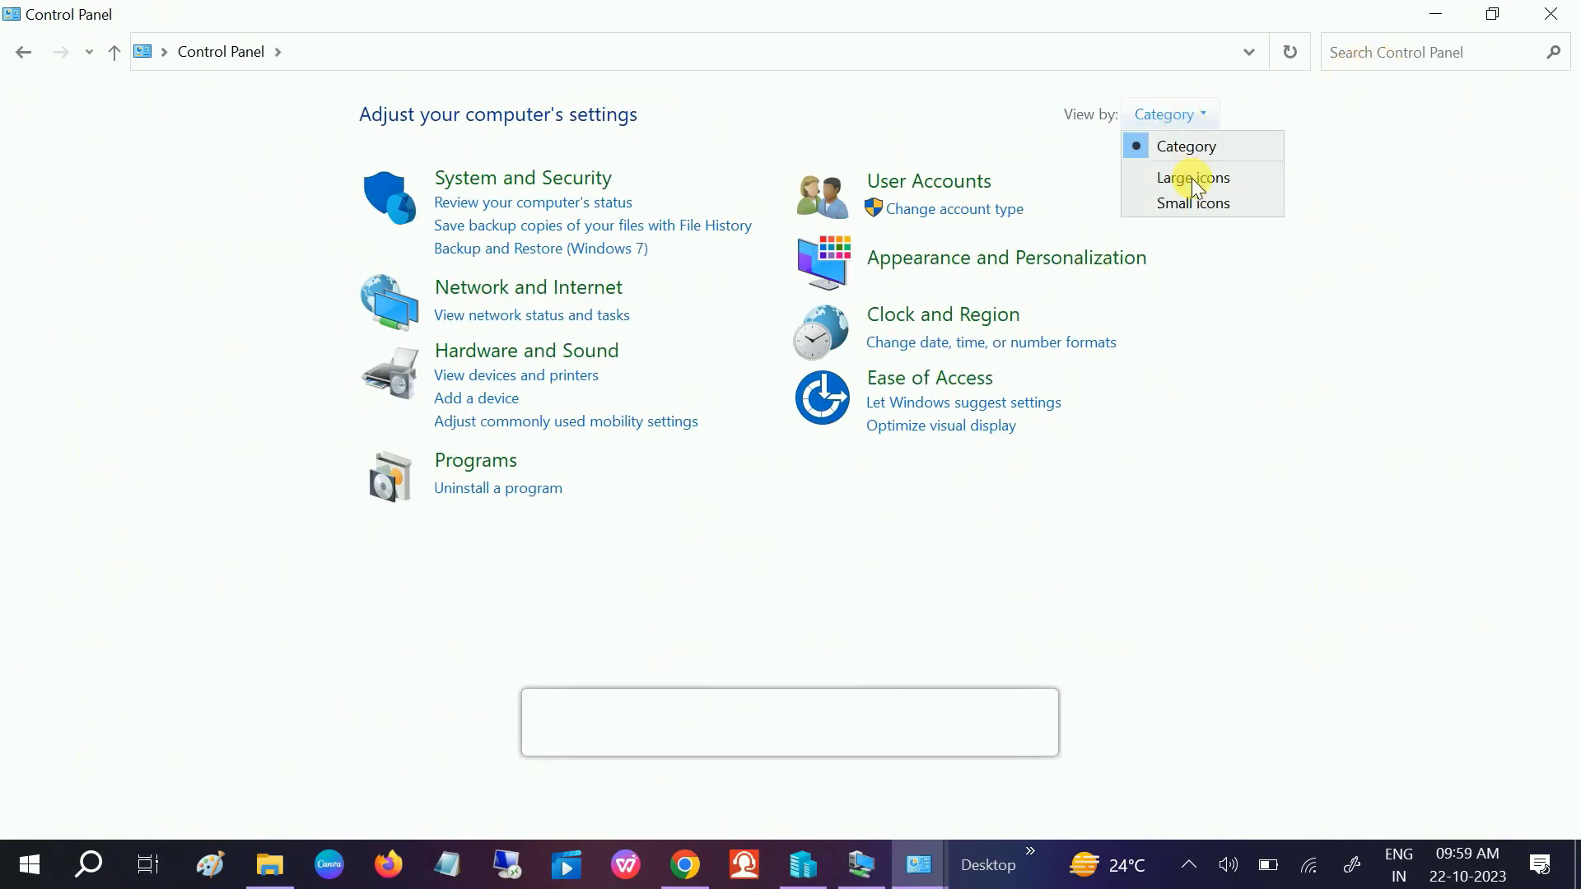
click(1192, 176)
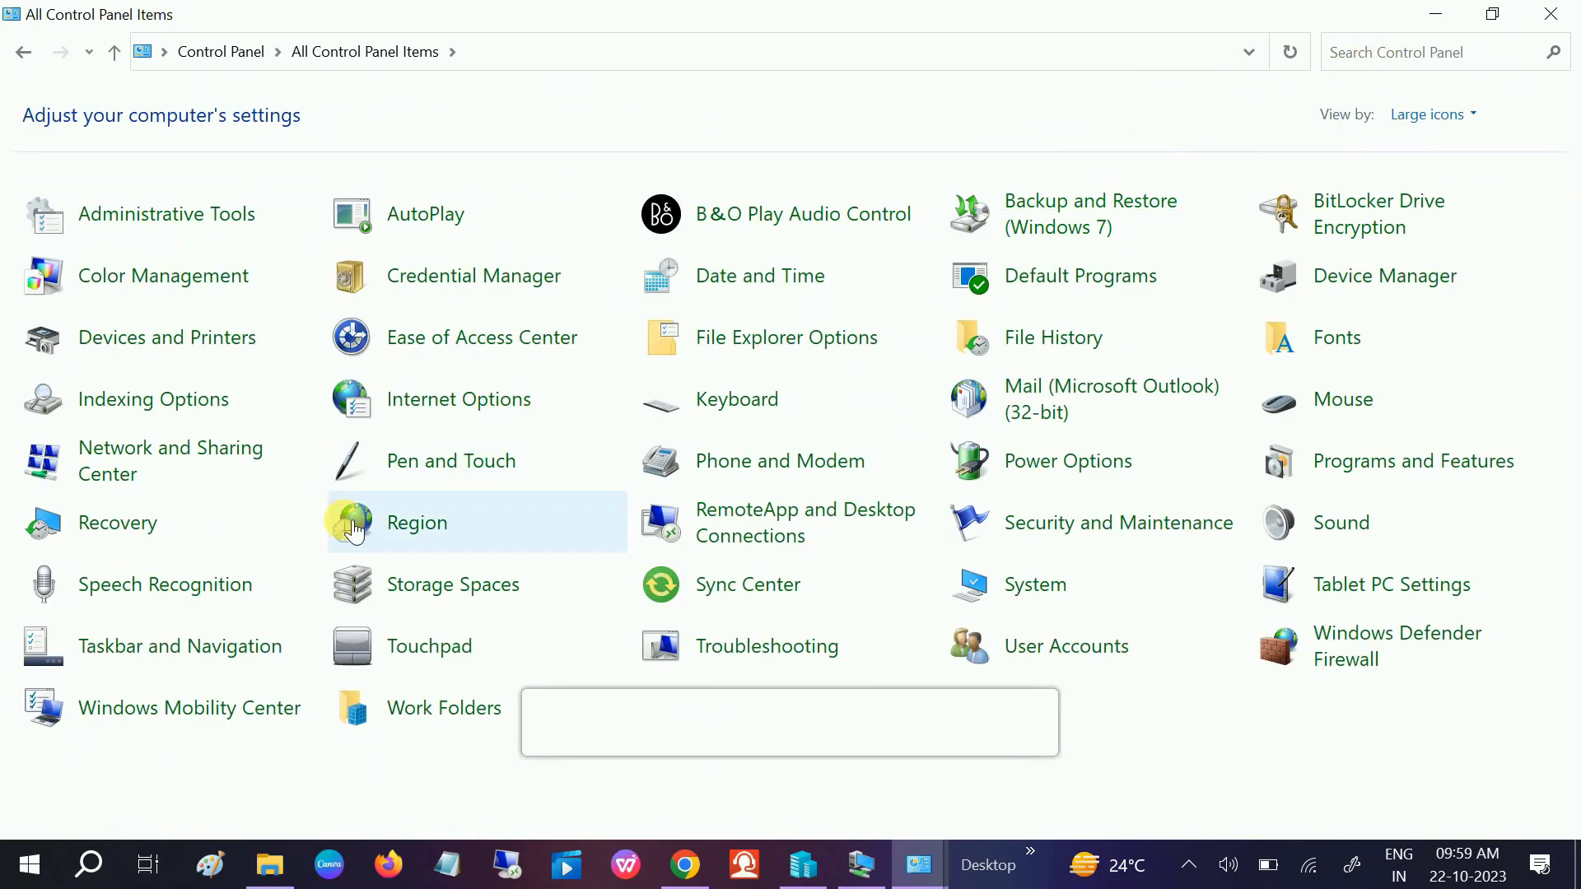
Step: In Sound, check the Logitech and Realtek speakers, then open Microphone Array properties from Recording
click(1328, 532)
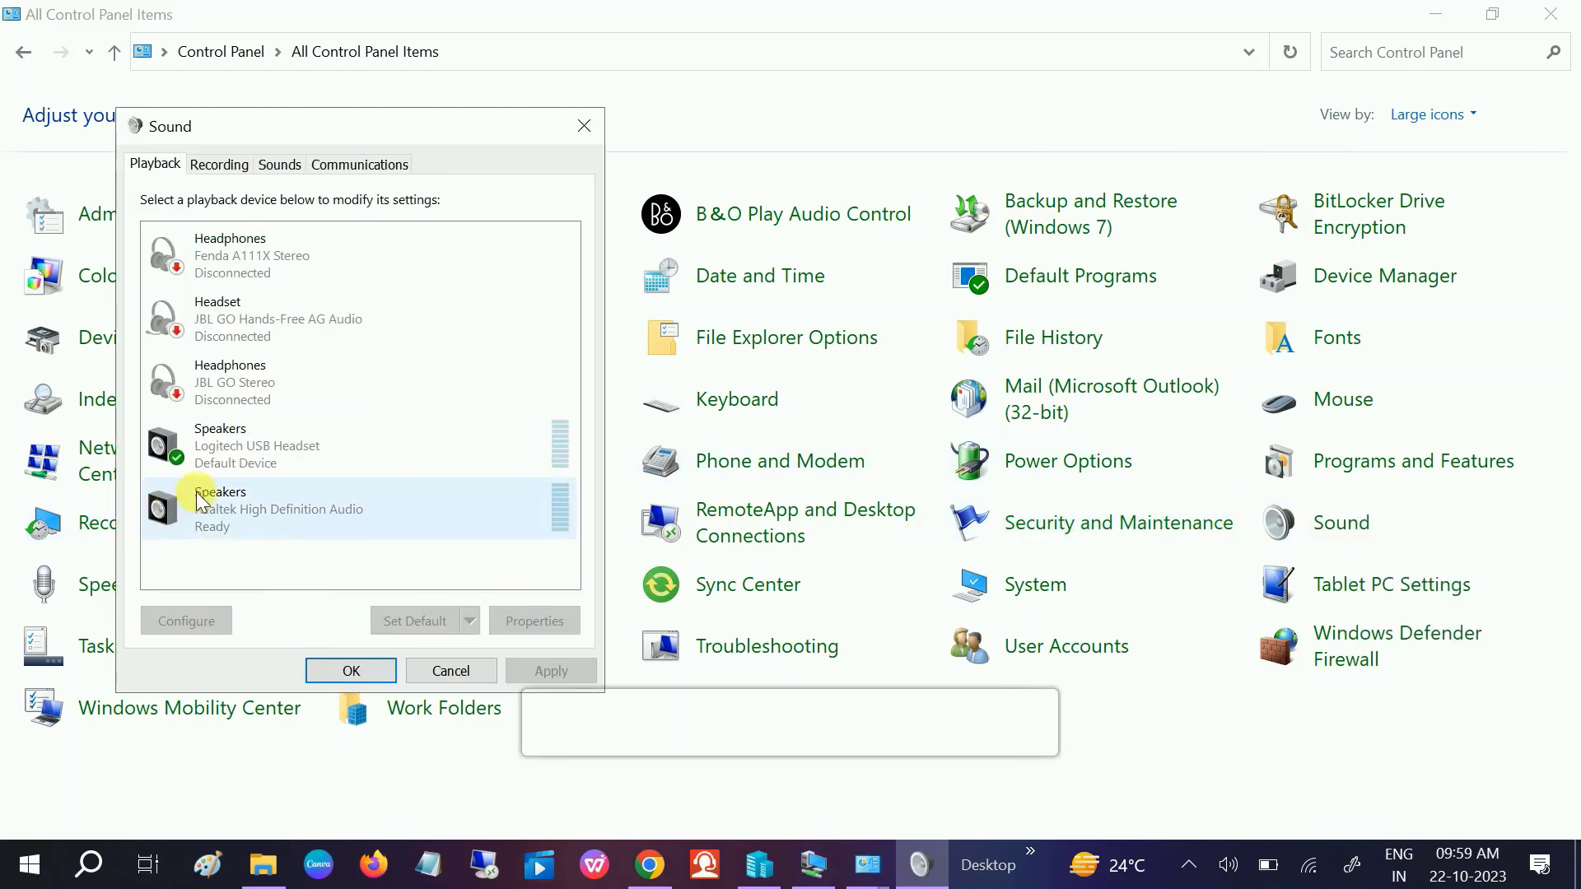
click(232, 464)
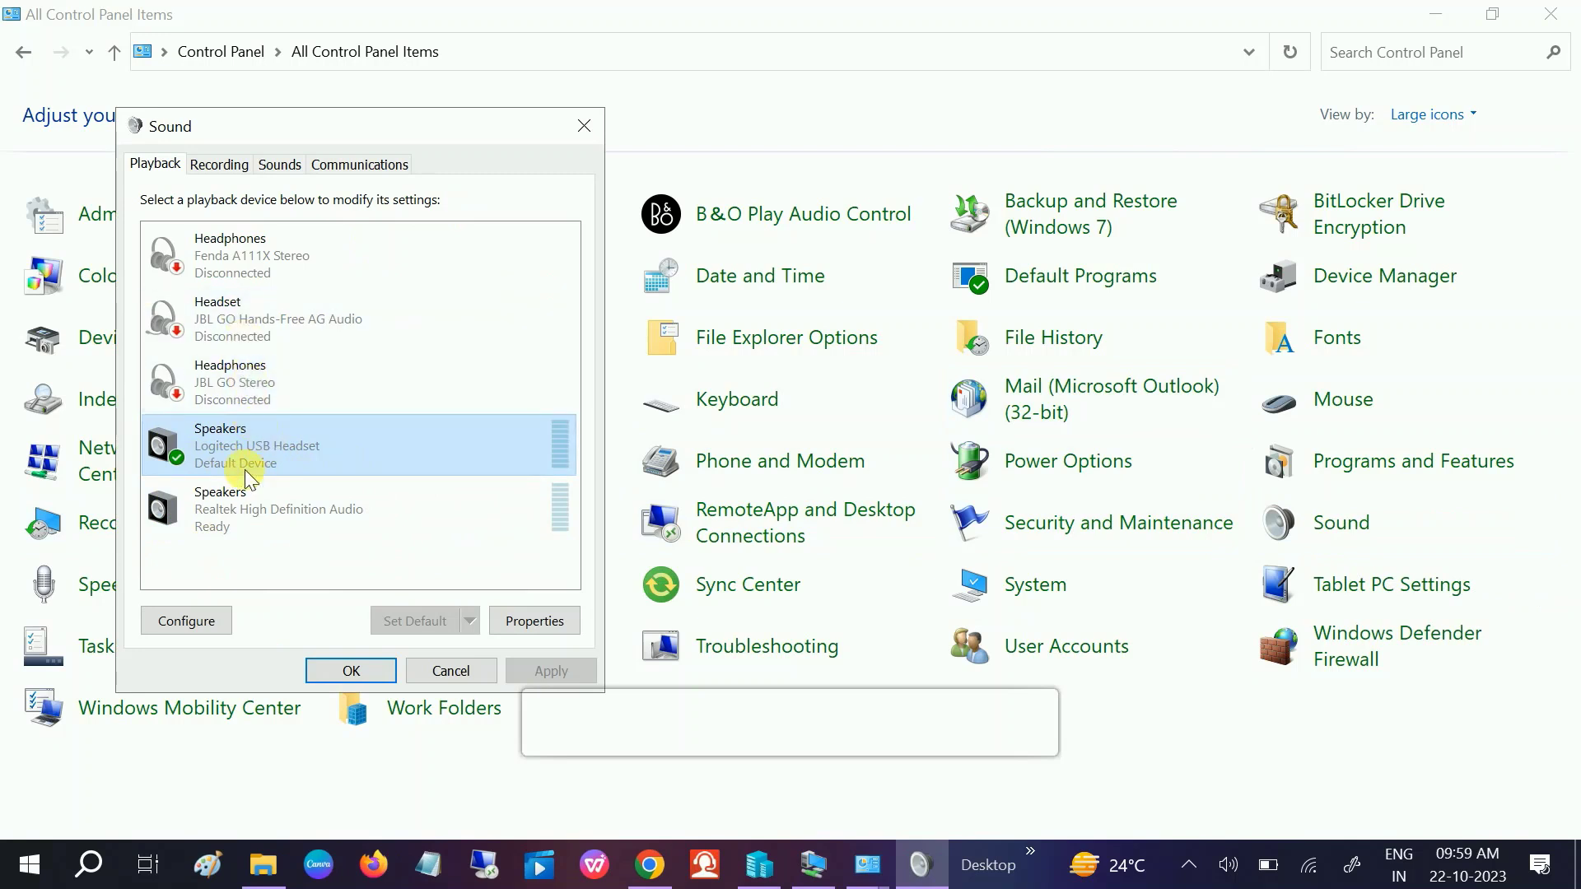
click(235, 519)
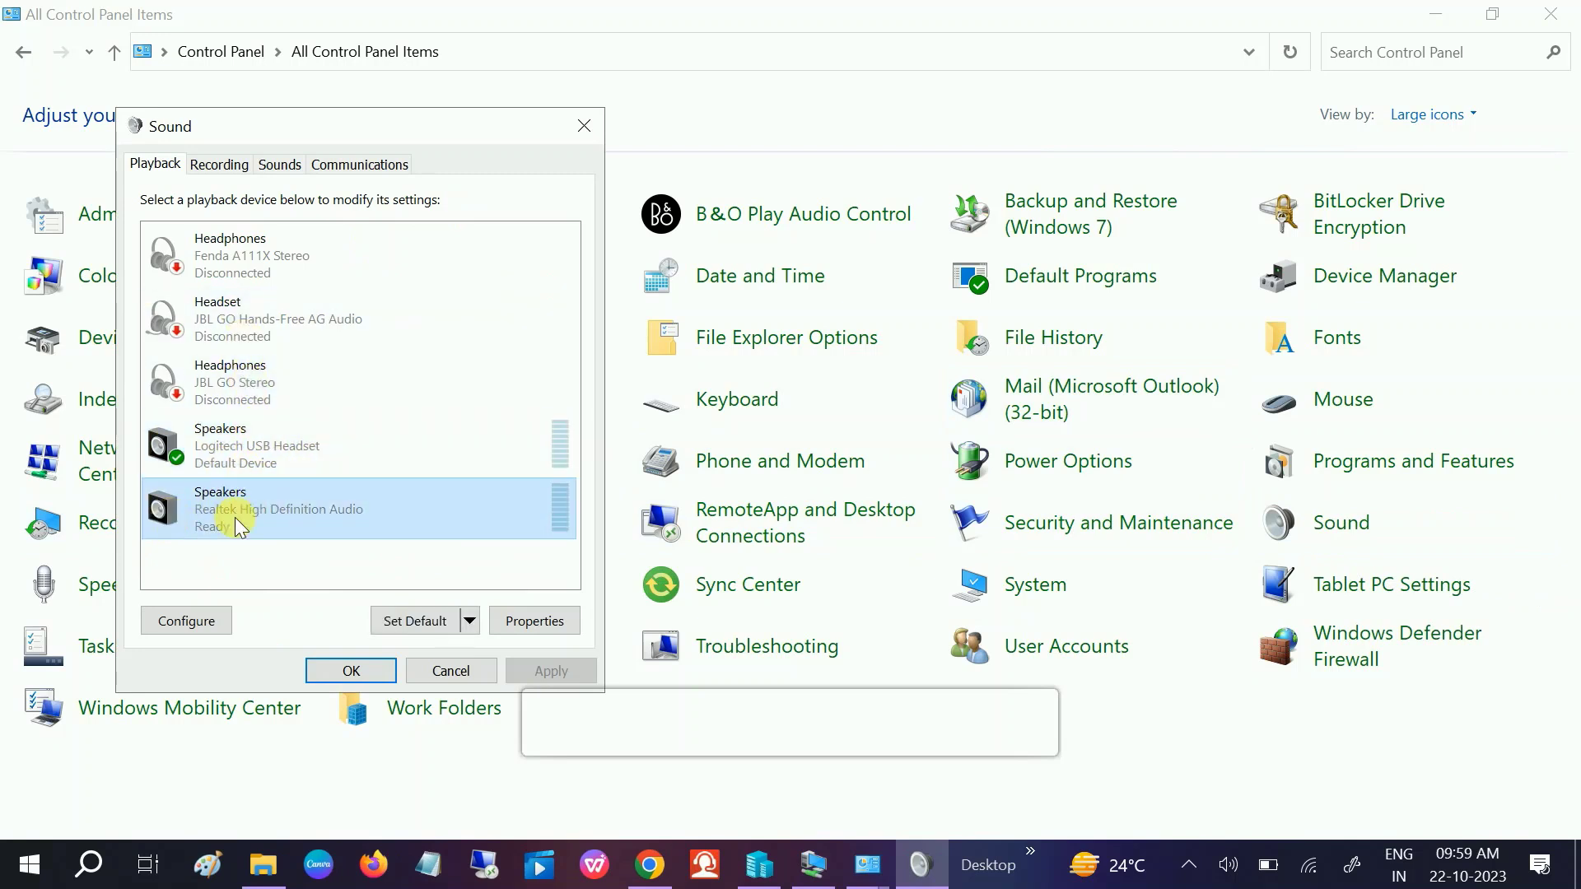
click(215, 162)
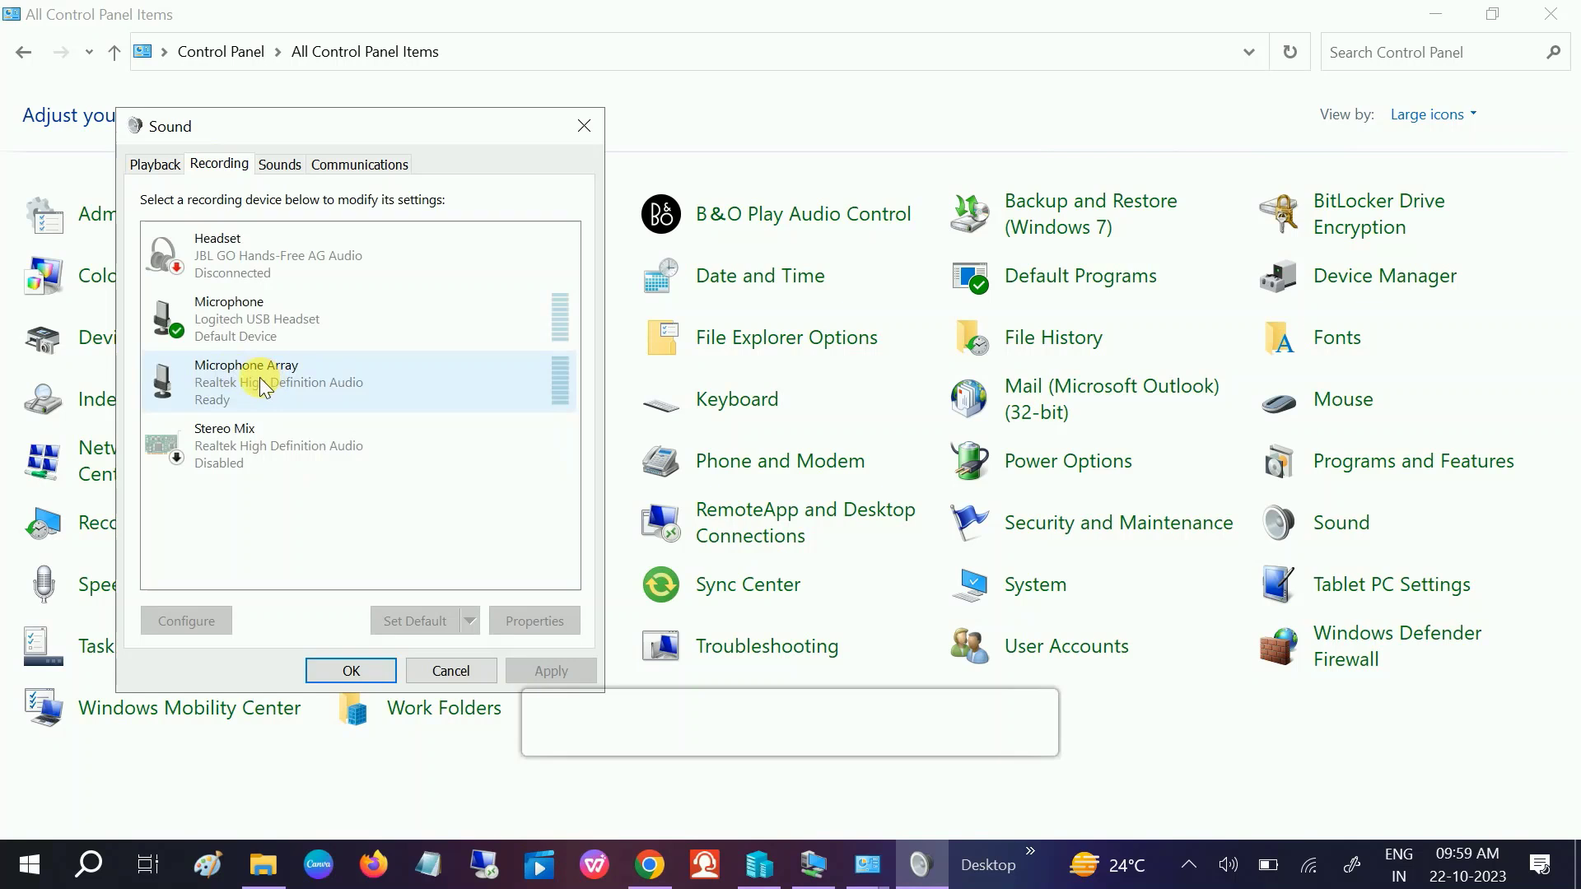
click(251, 378)
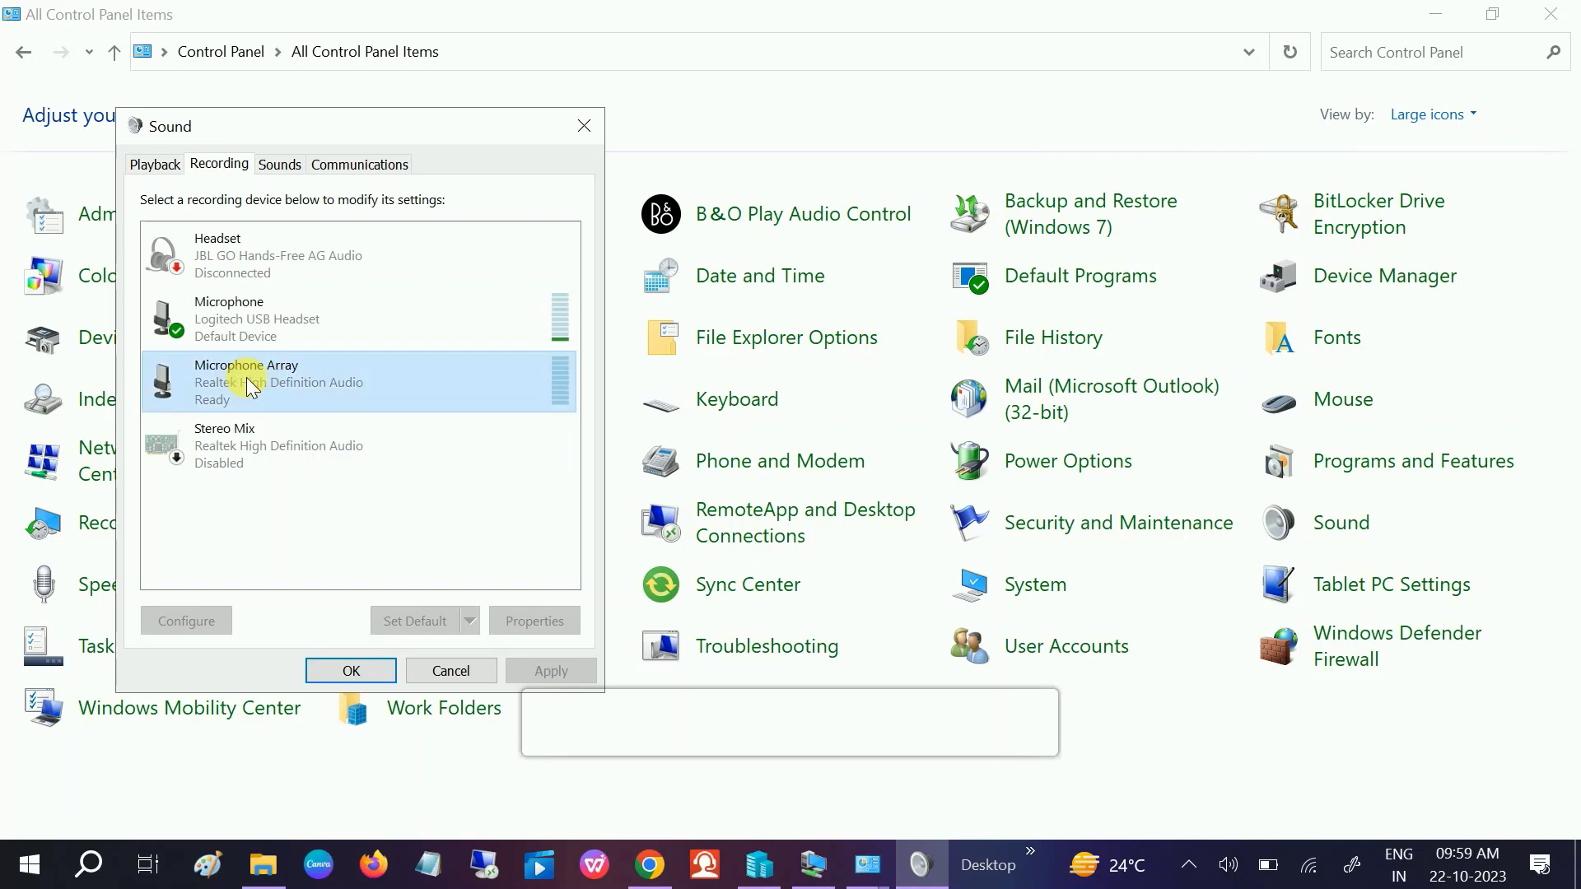
double_click(300, 392)
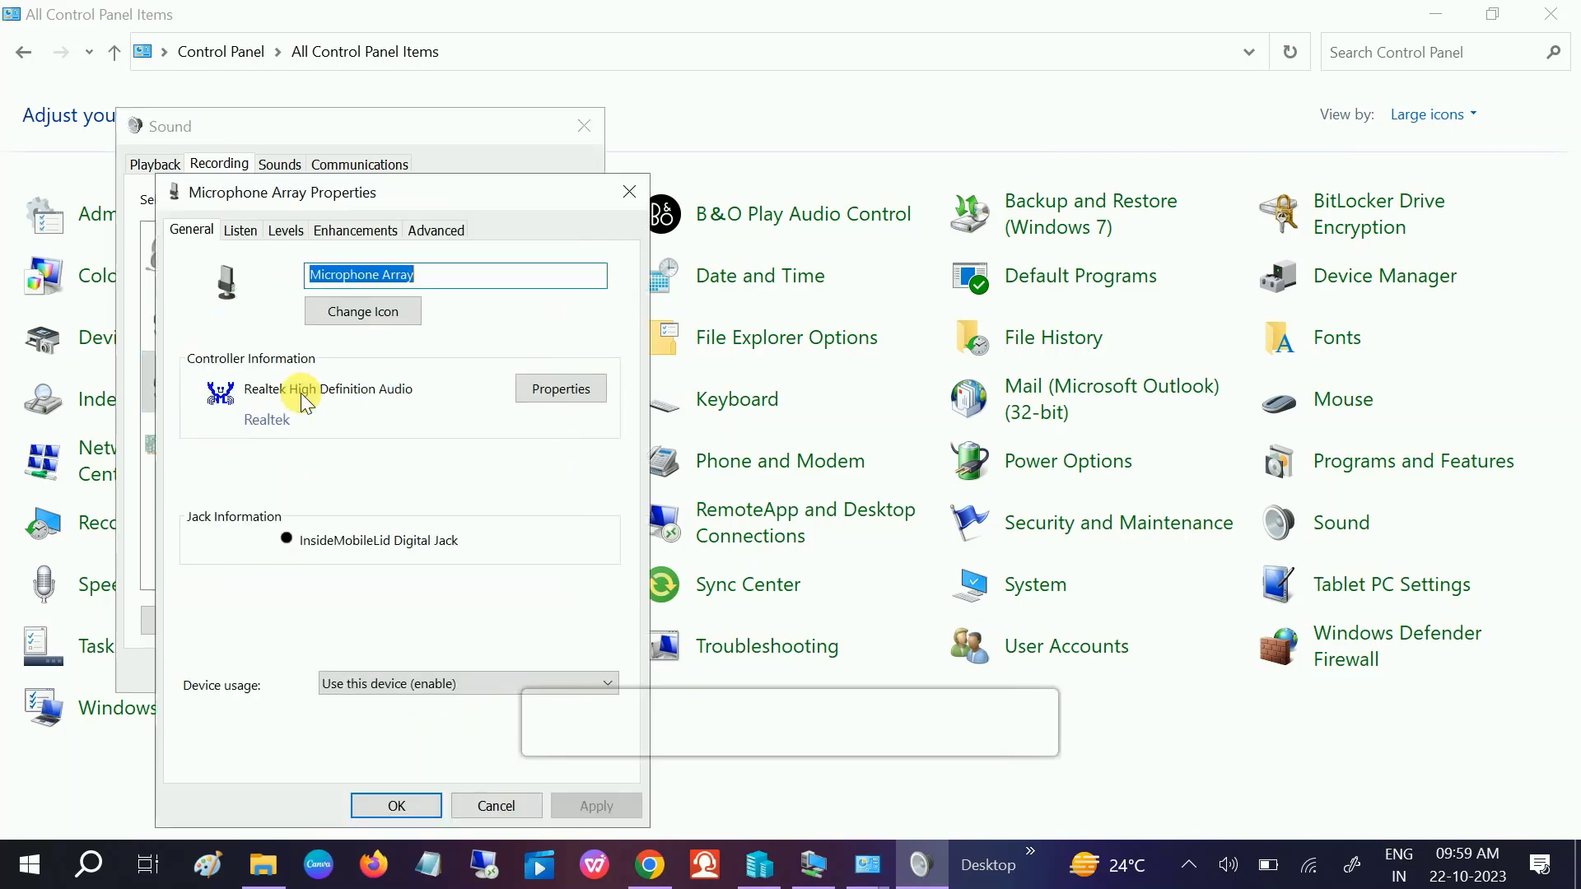
Step: Check the Microphone Array levels, then close and reopen its properties
click(280, 232)
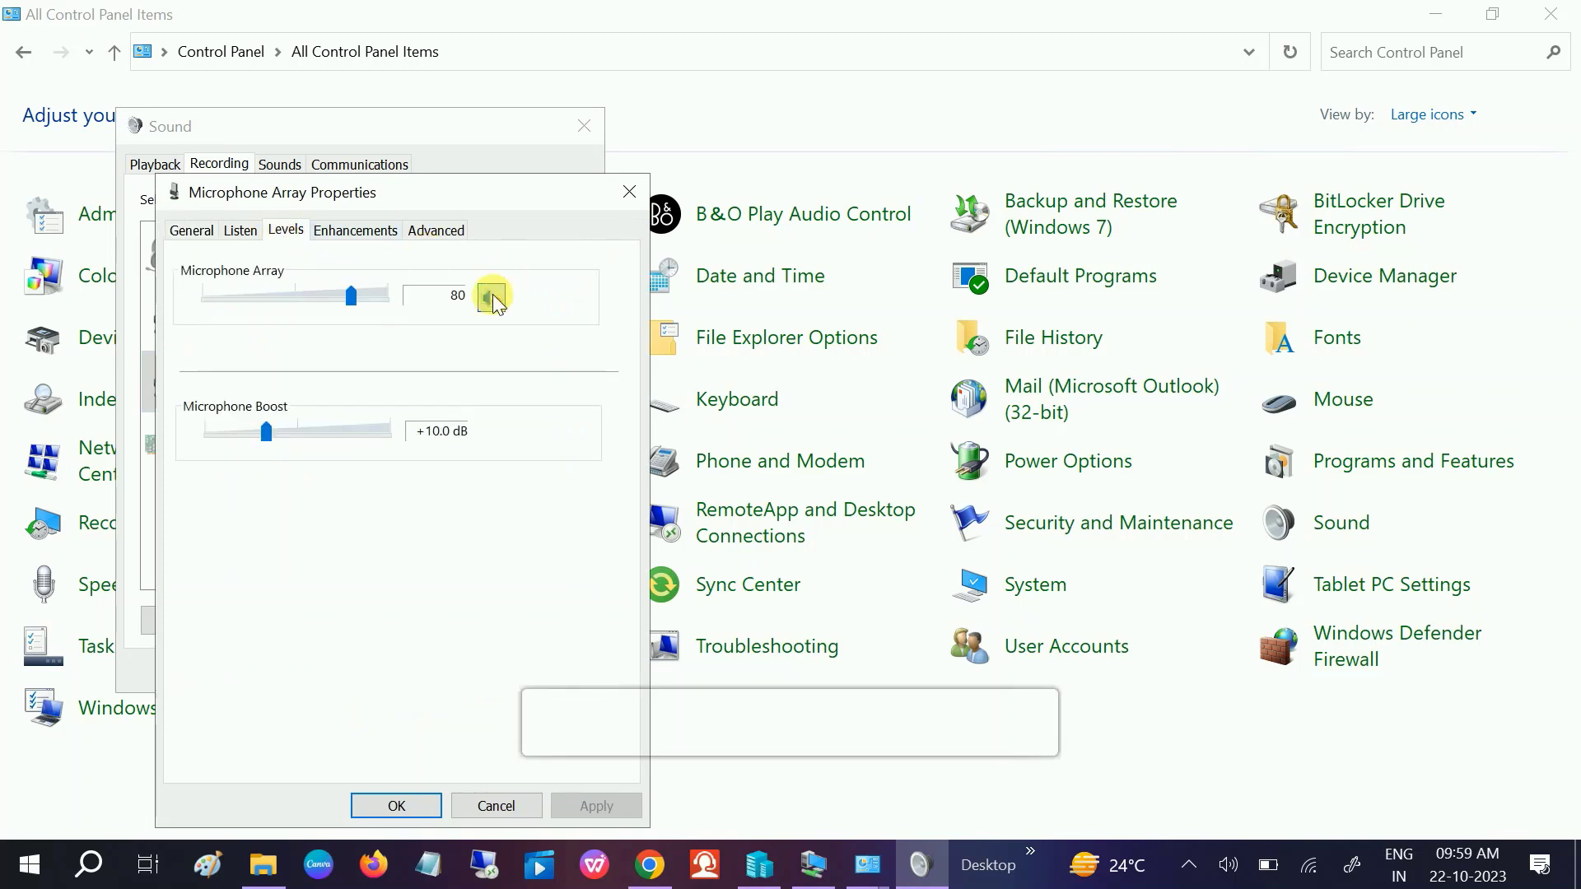
drag(521, 191, 494, 109)
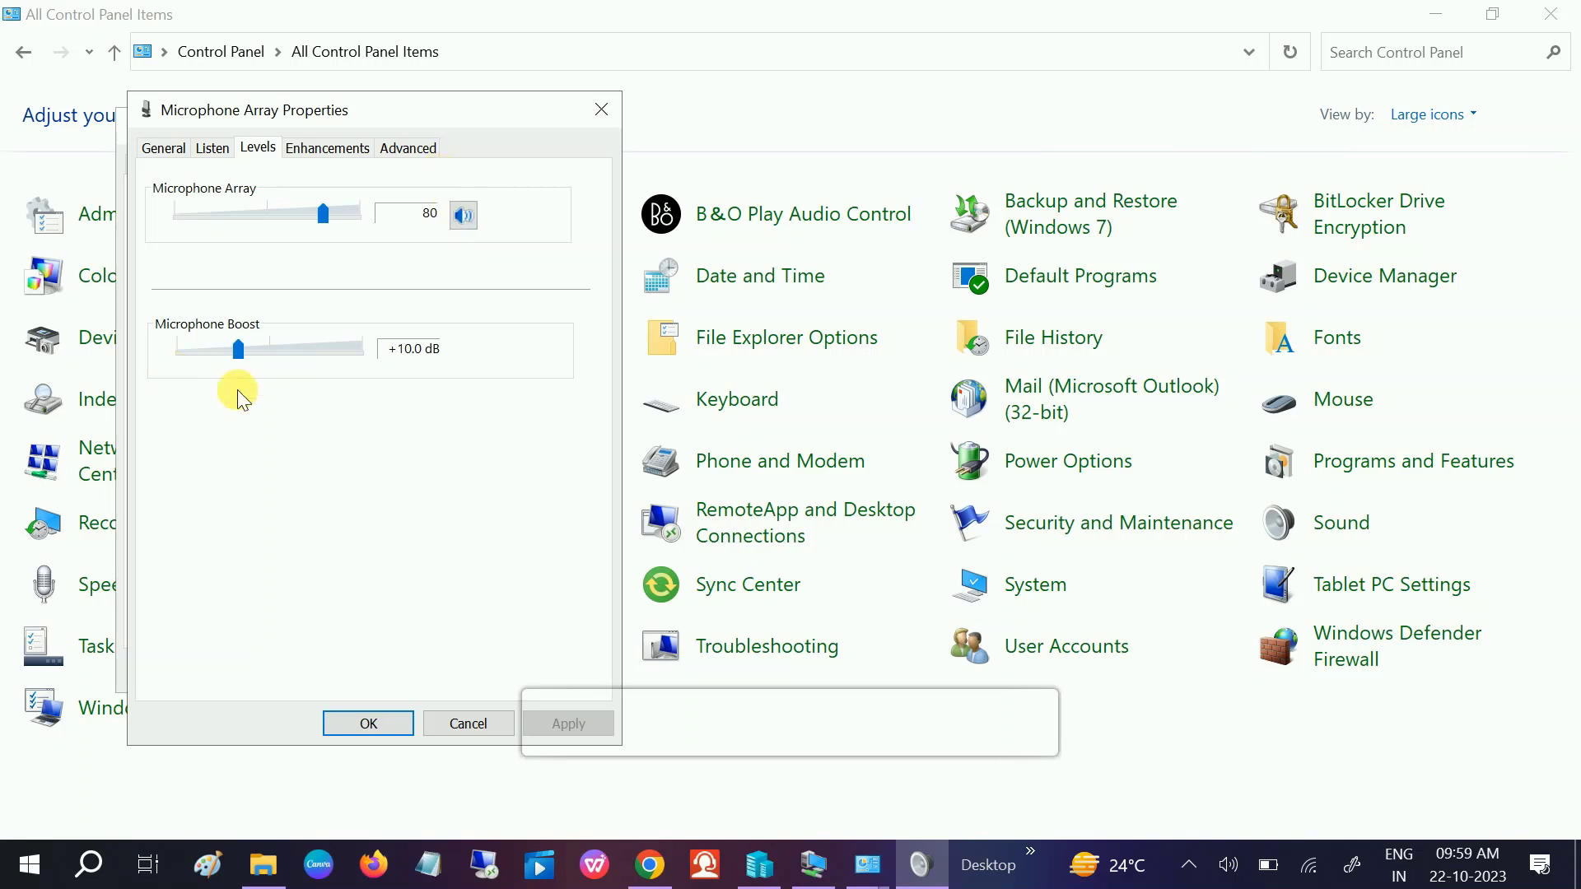
click(368, 723)
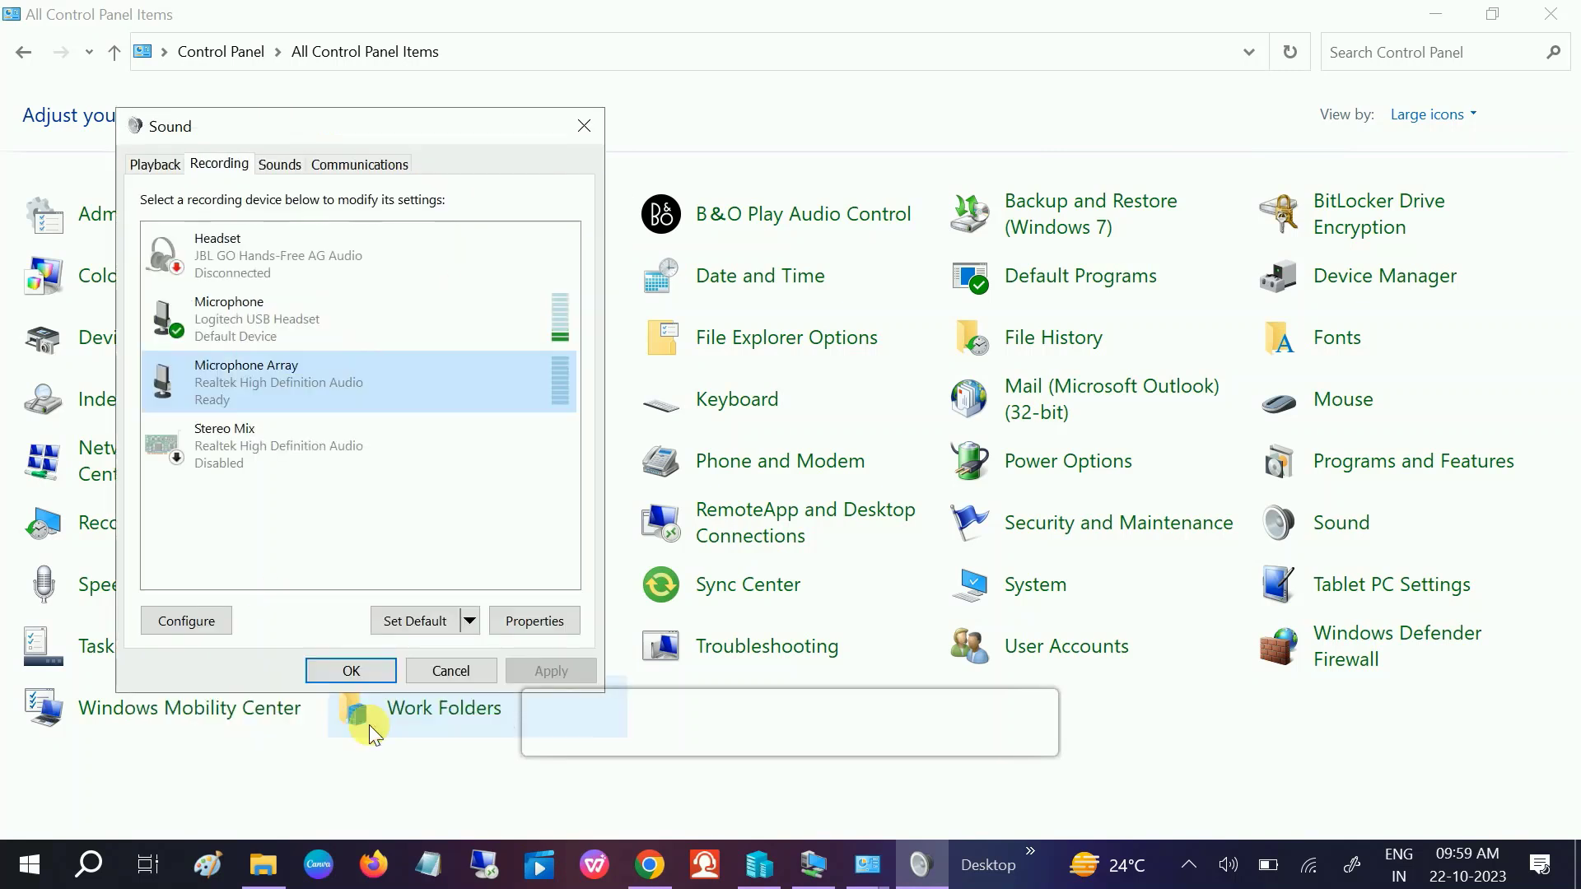
double_click(313, 382)
click(287, 232)
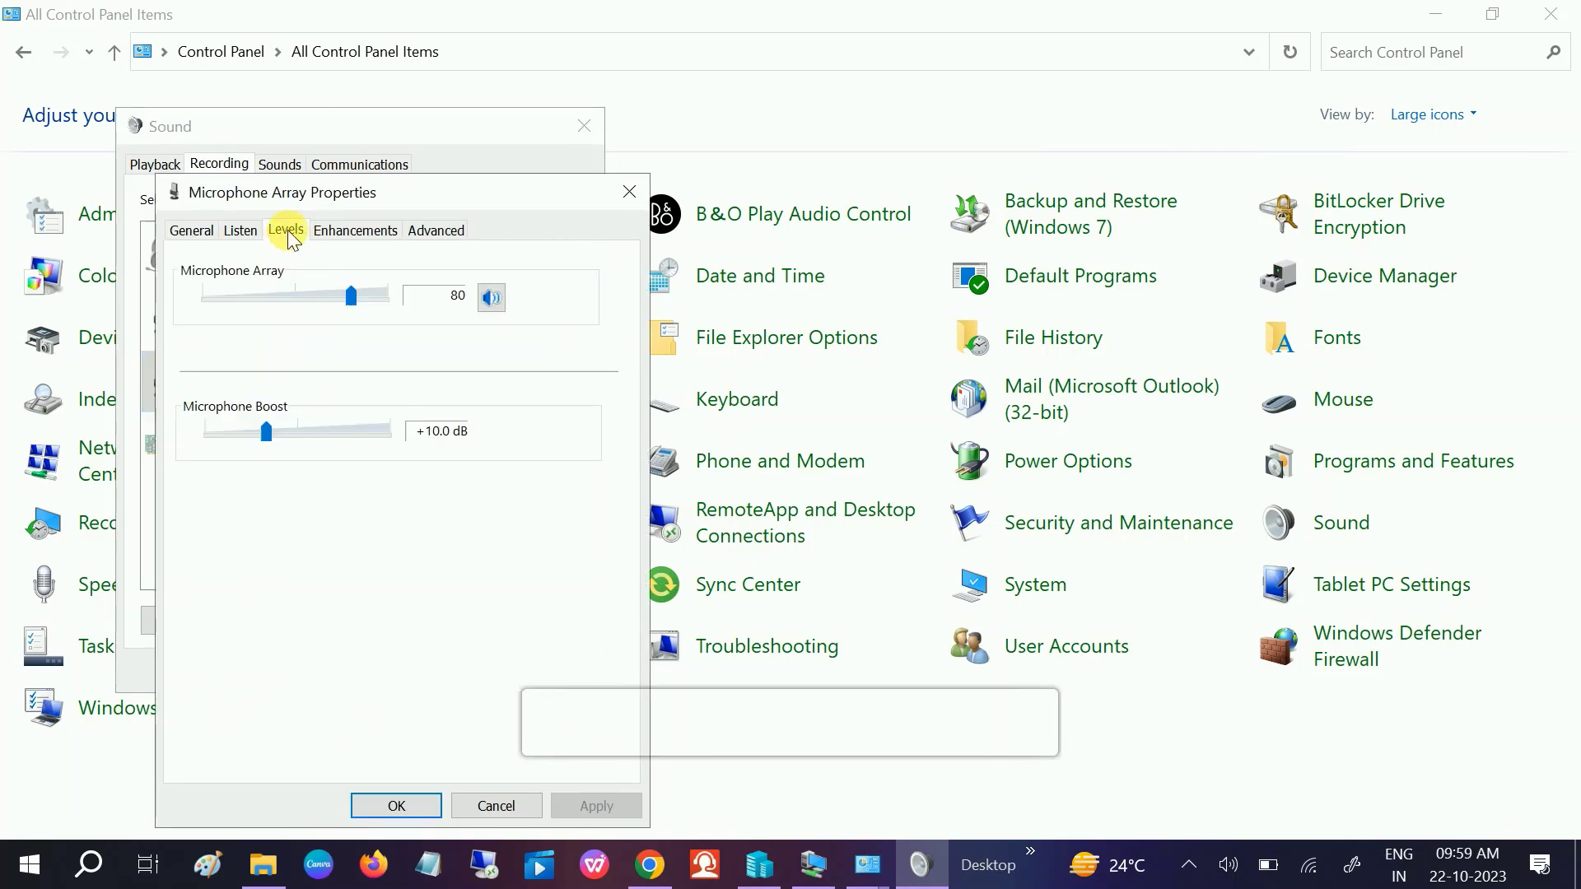
Step: Toggle 'Listen to this device' on and back off, apply it unchecked, and confirm with OK
click(438, 234)
click(243, 233)
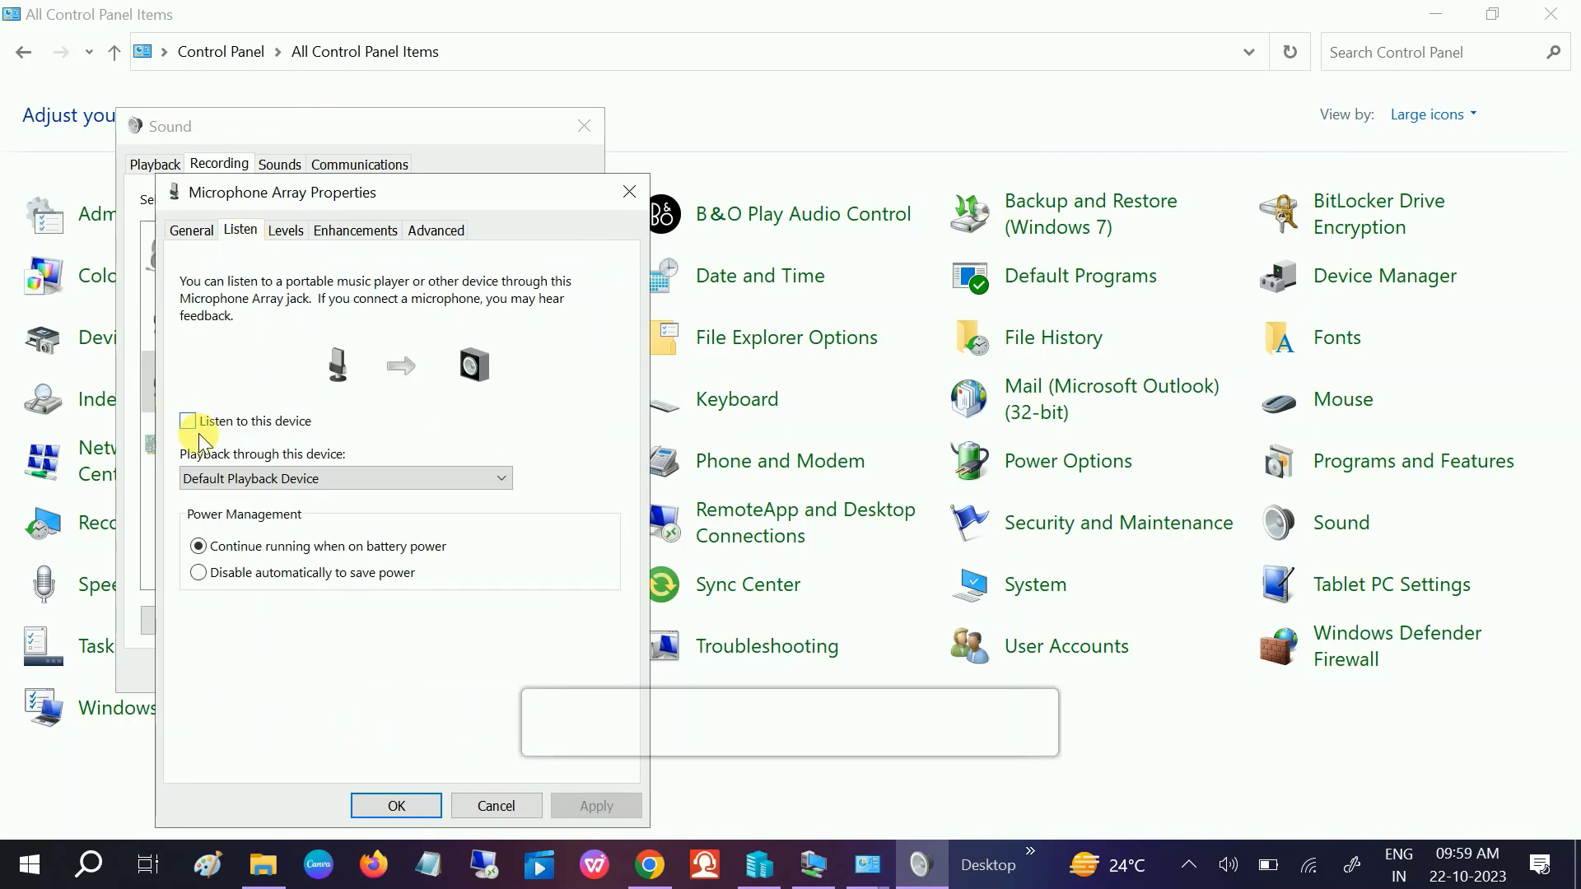
click(206, 430)
click(592, 806)
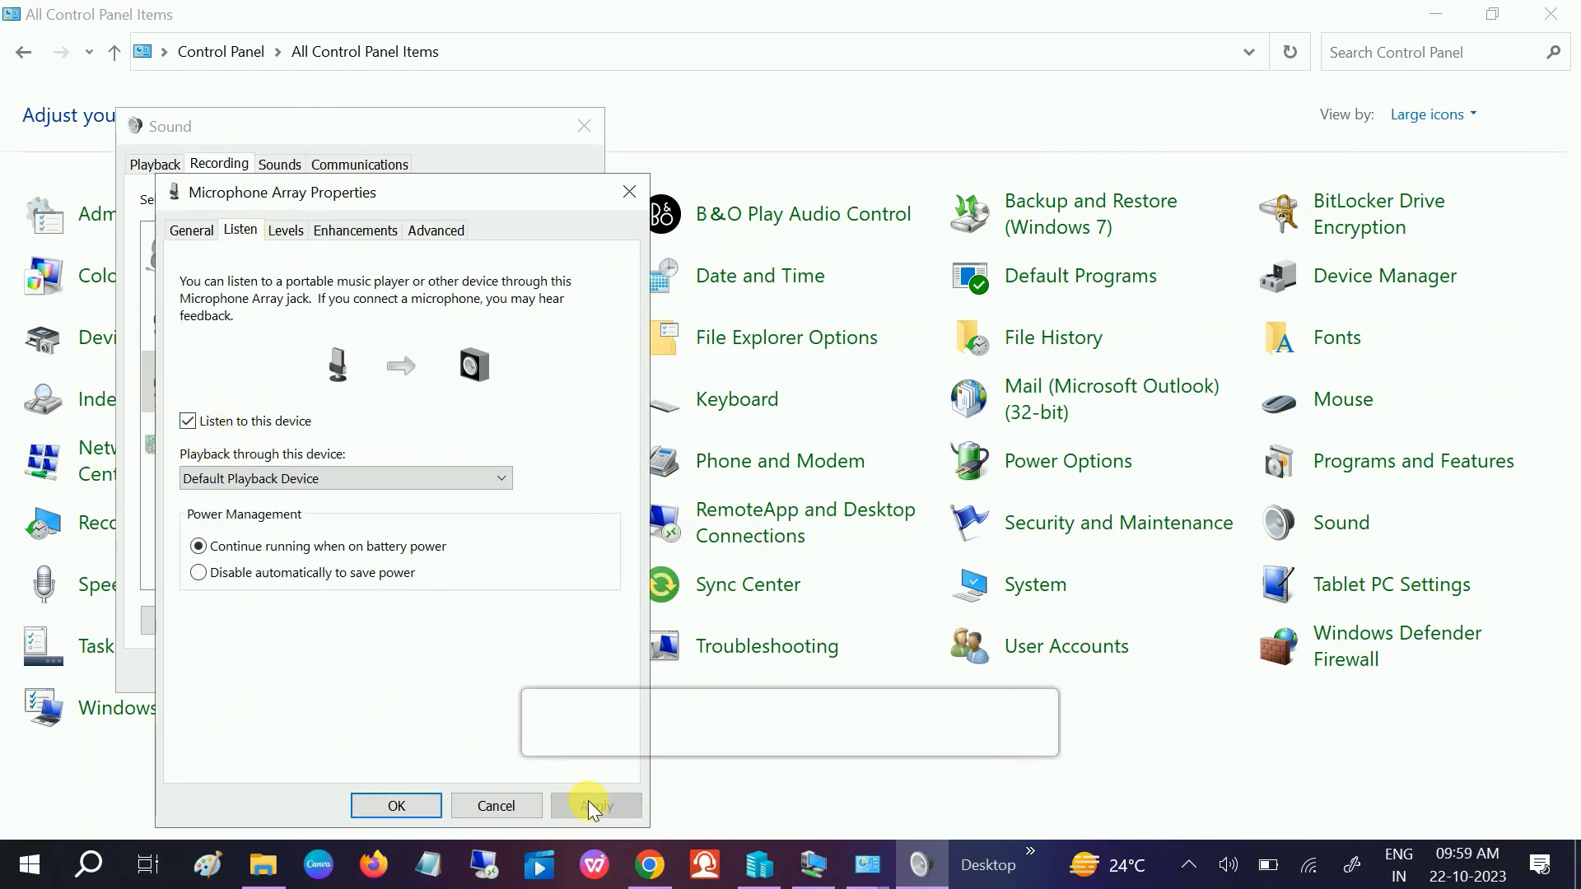
click(204, 429)
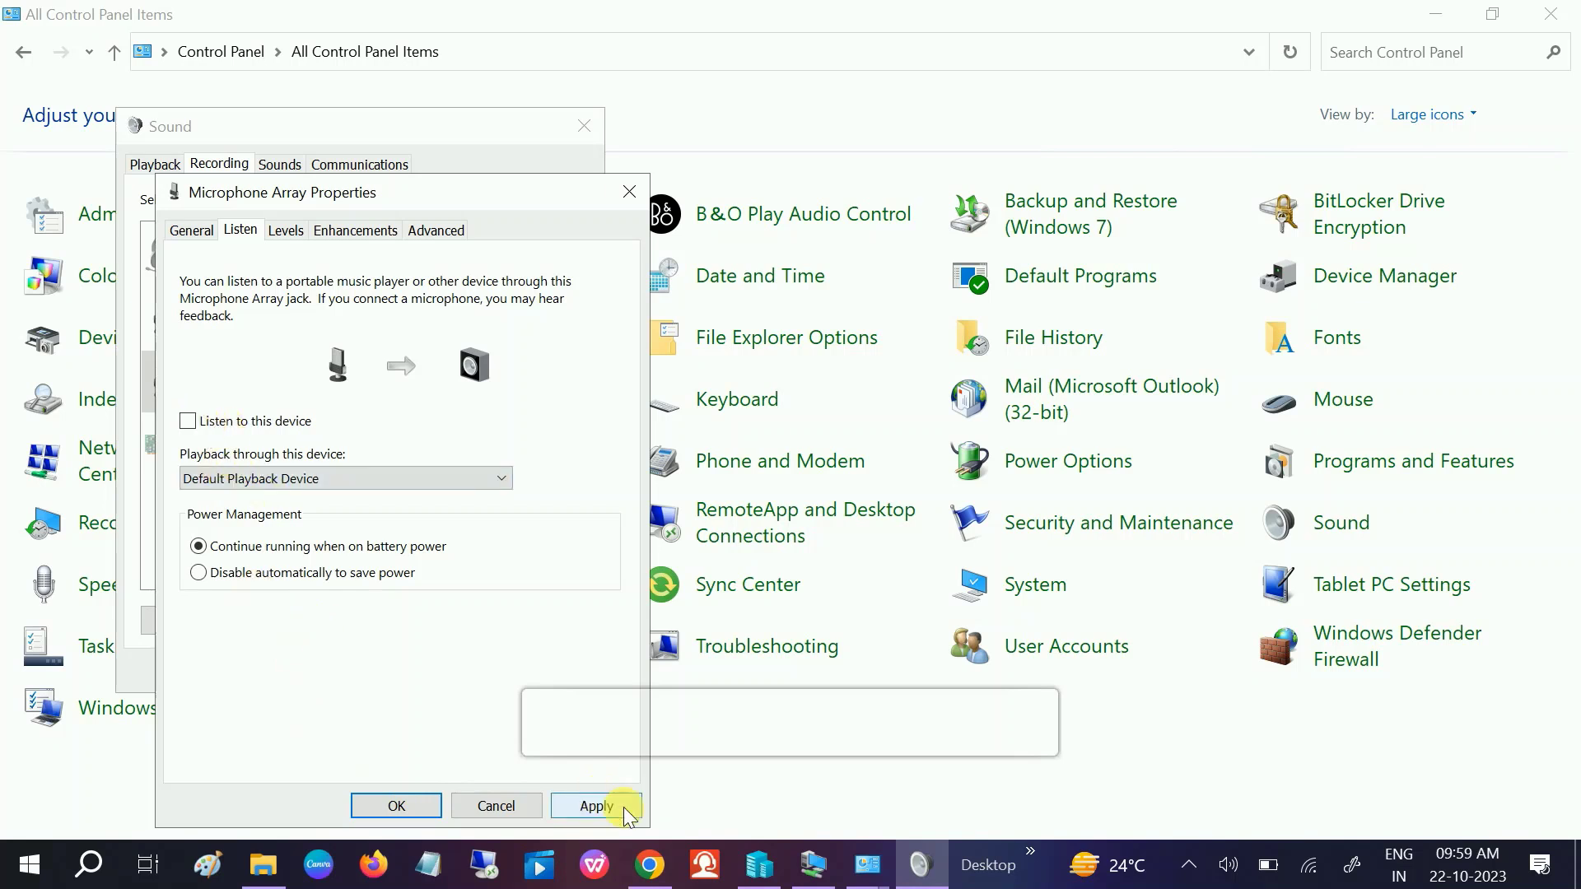
click(586, 809)
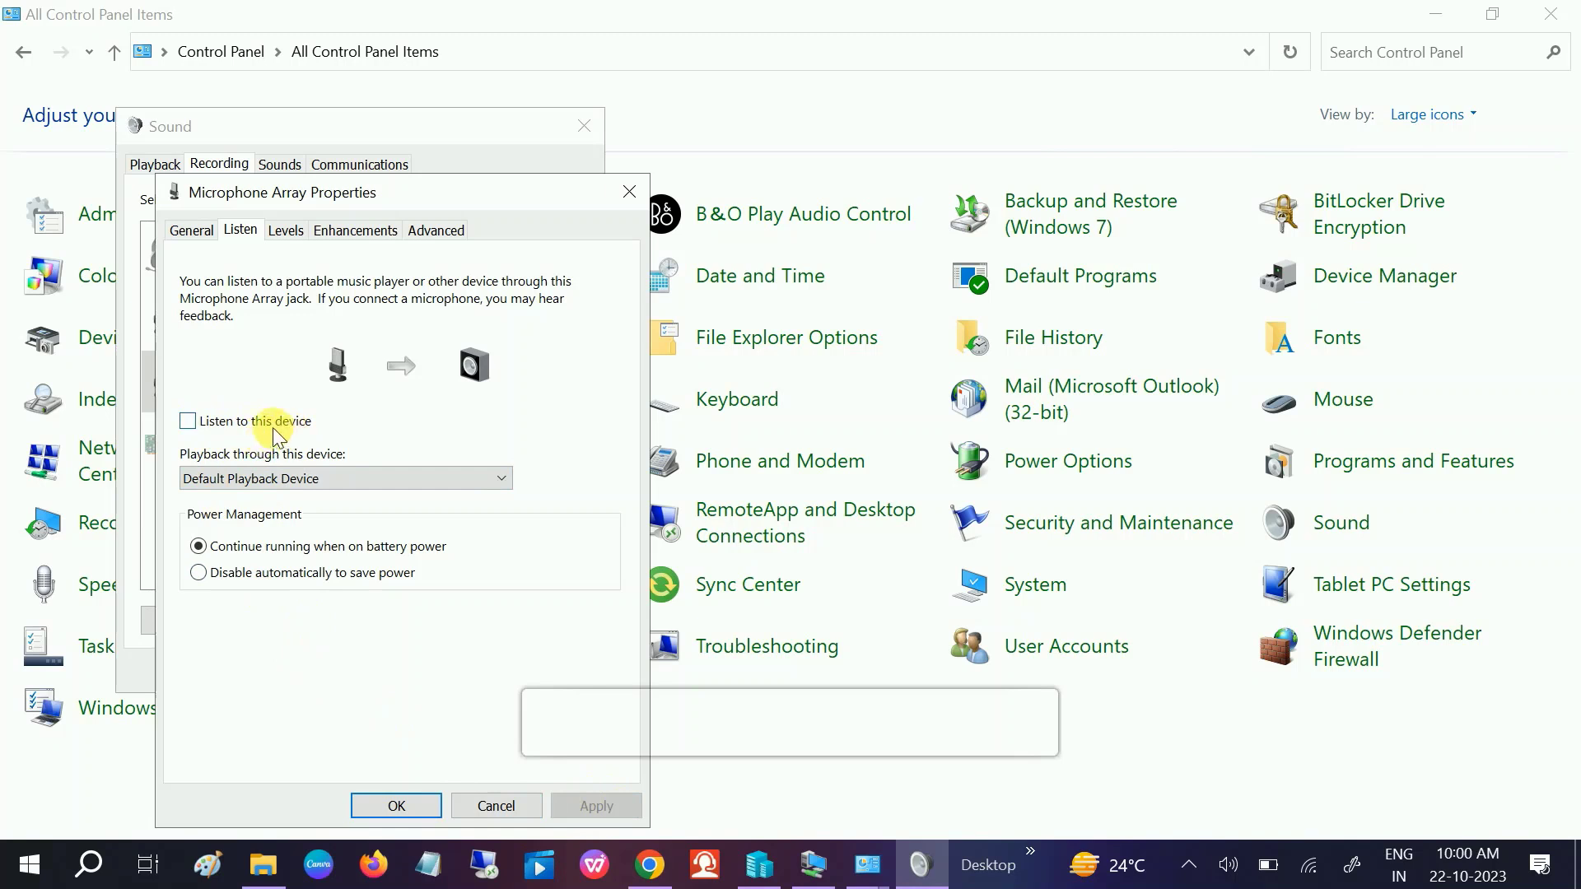
click(395, 805)
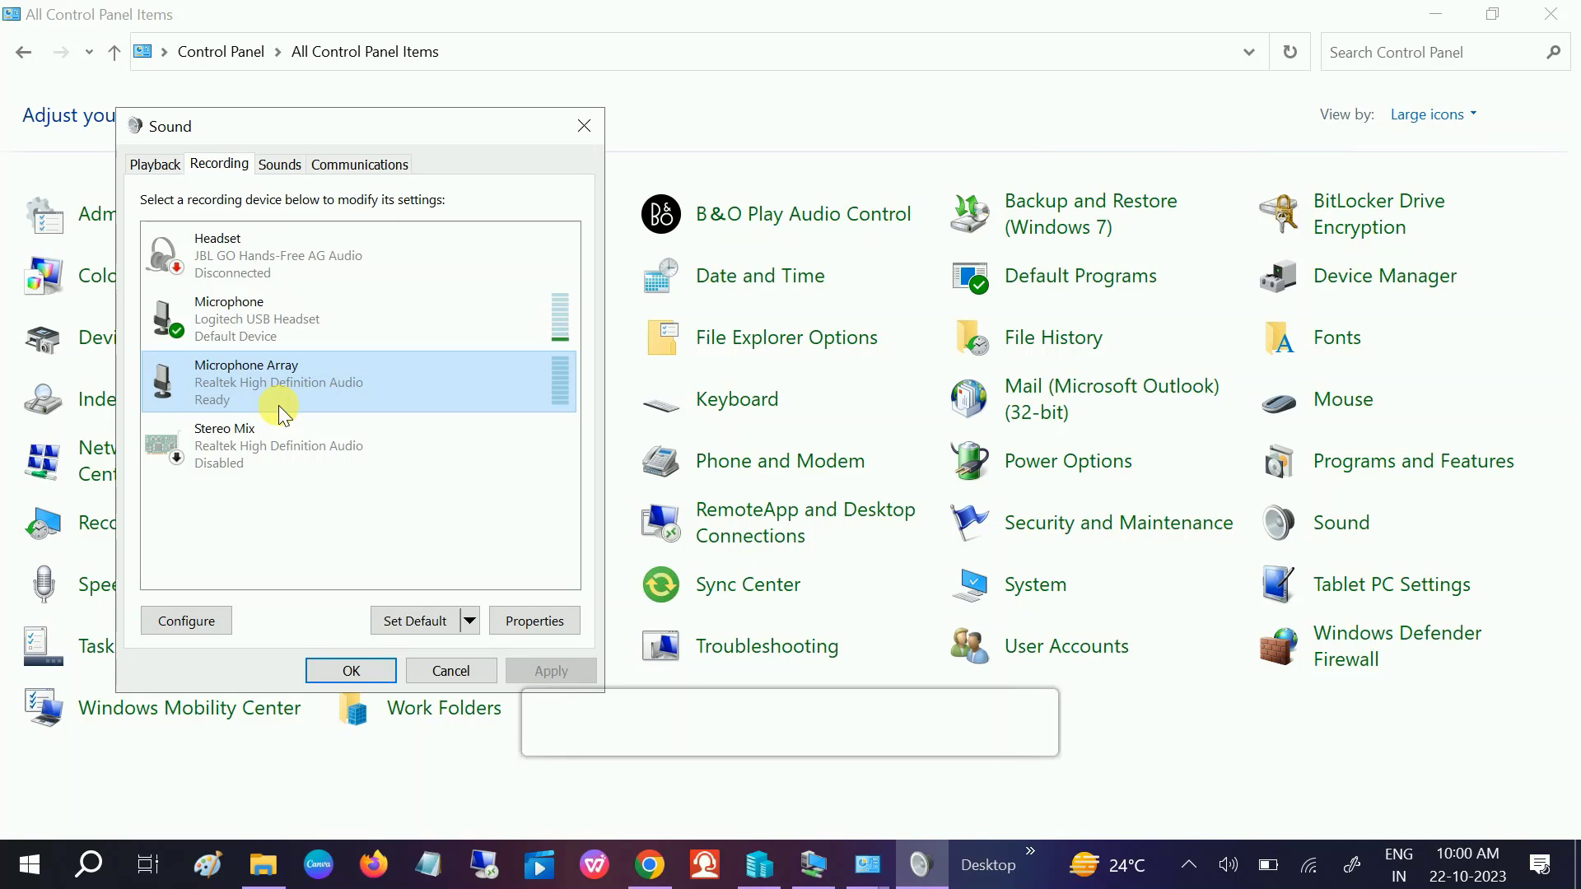
Step: Check the Logitech USB Headset speaker levels, then close its properties and the Sound window
click(156, 164)
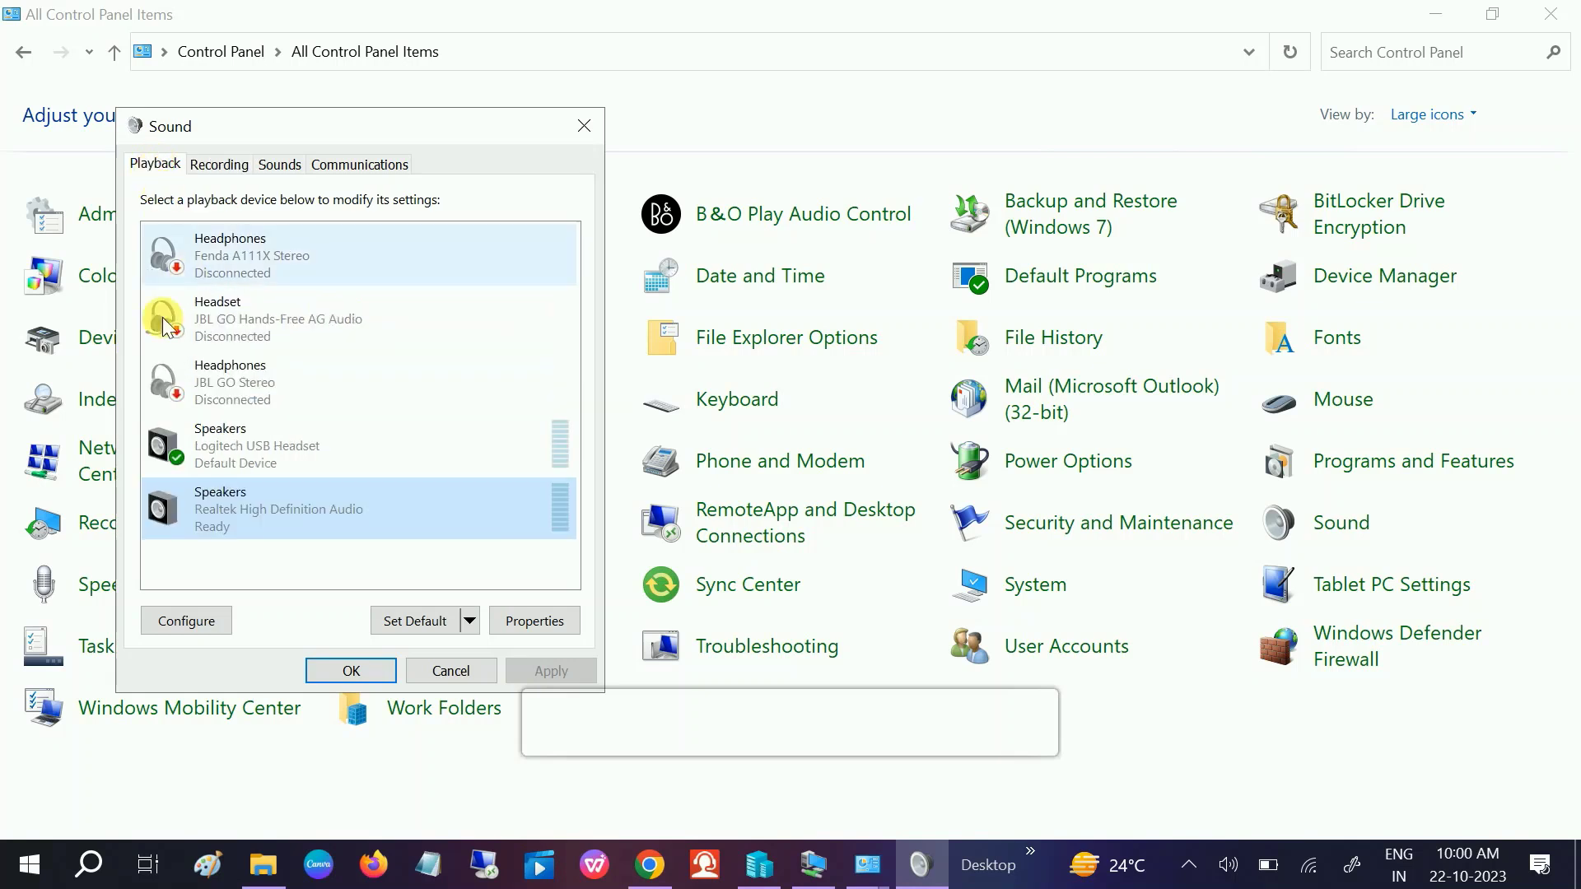
double_click(249, 461)
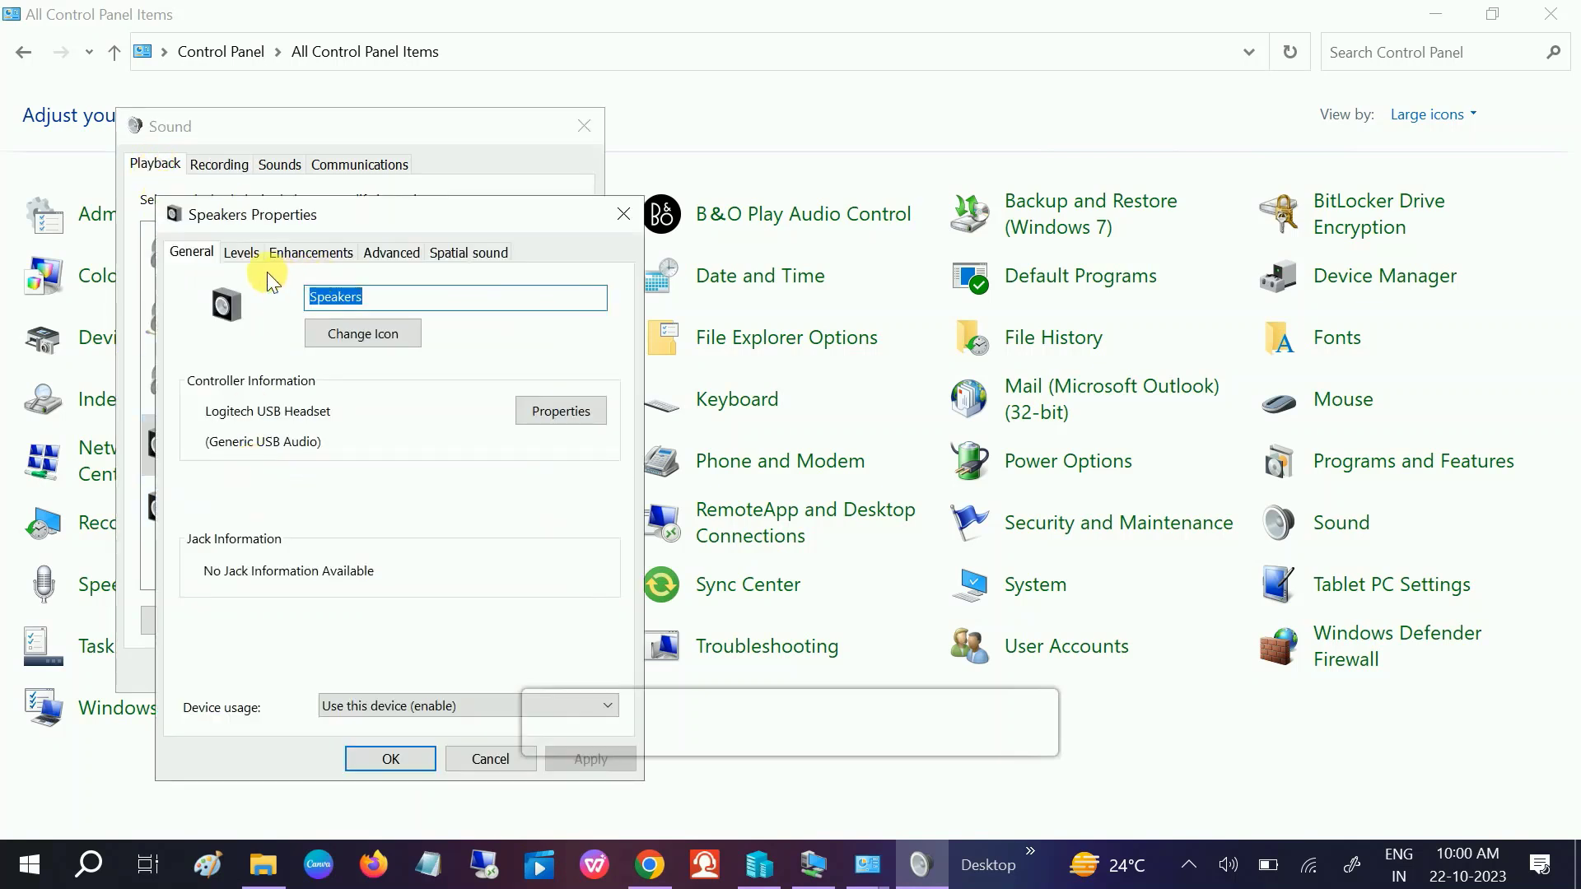
click(249, 256)
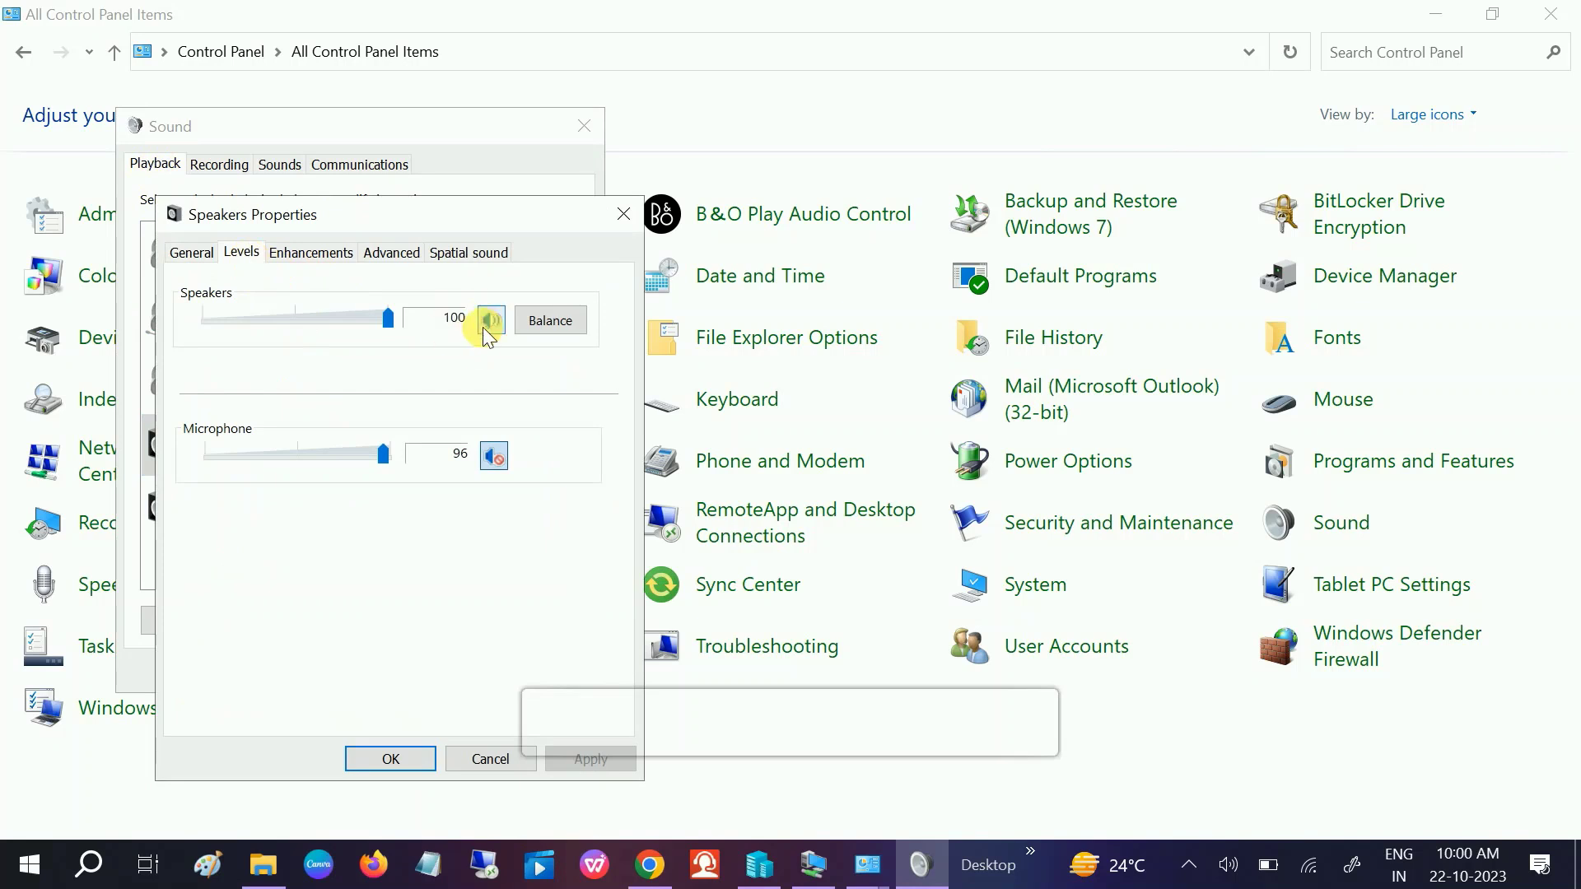
click(625, 216)
click(451, 668)
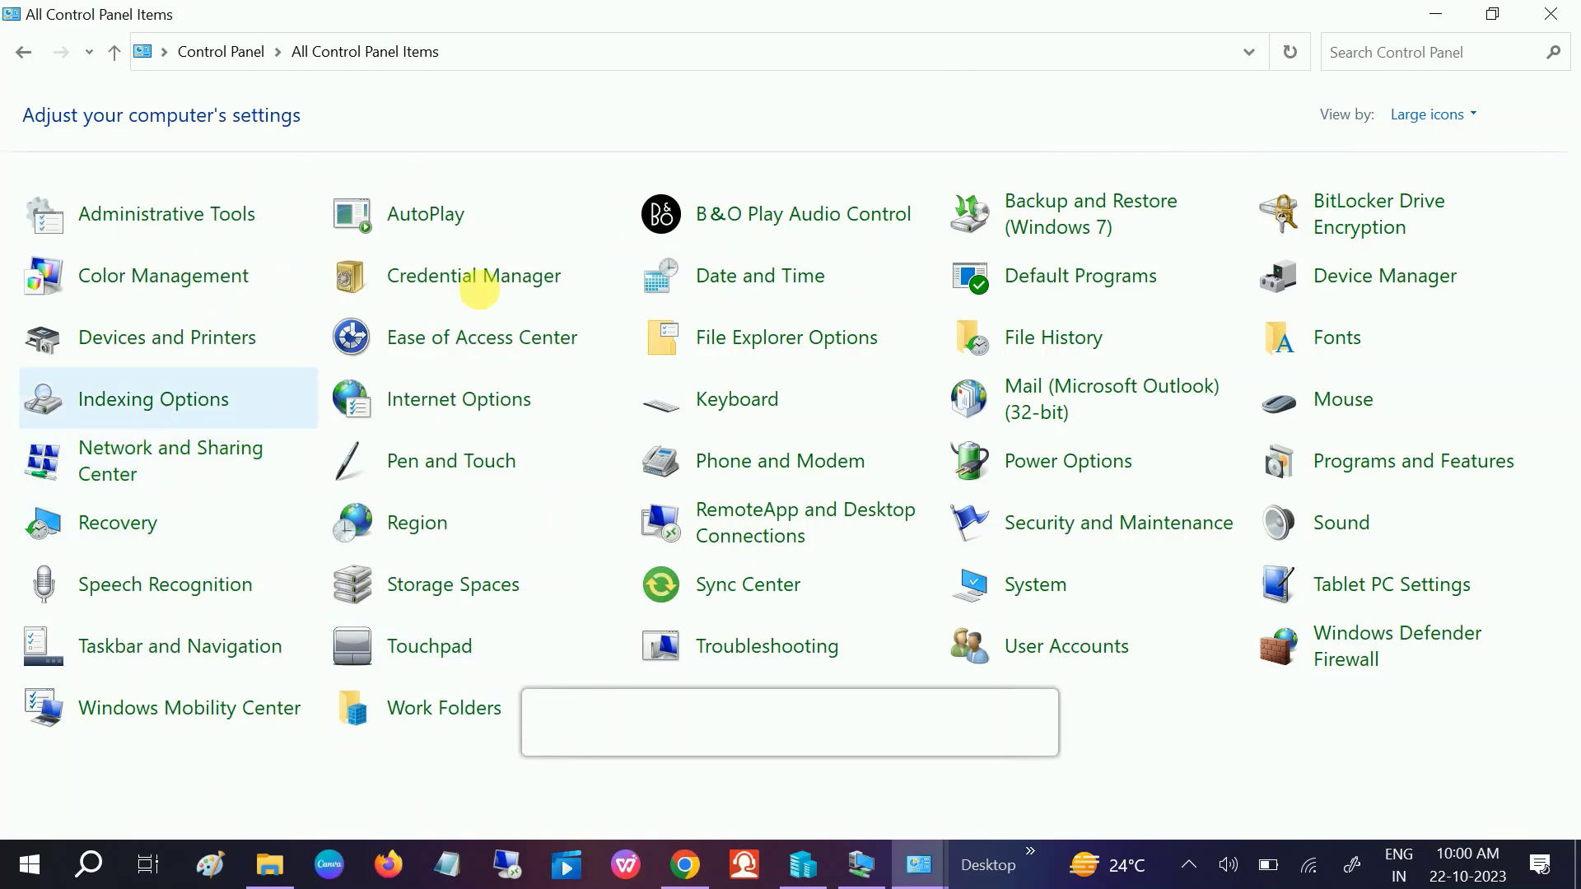
Step: Close Control Panel, turn off Meet's microphone permission, and dismiss the mic-blocked message
click(1537, 12)
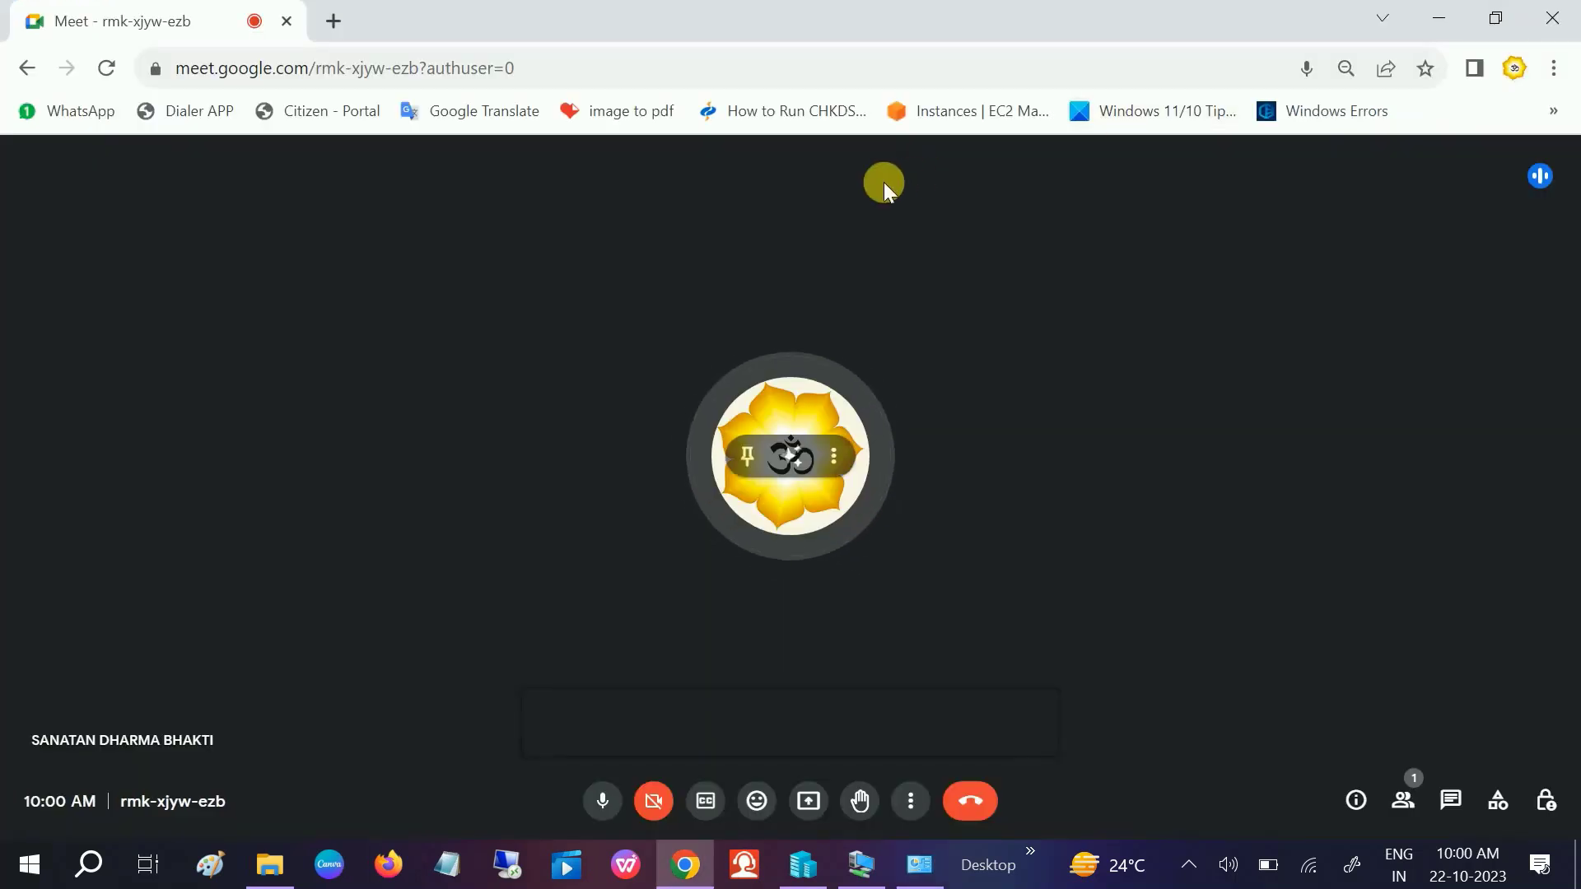
click(155, 70)
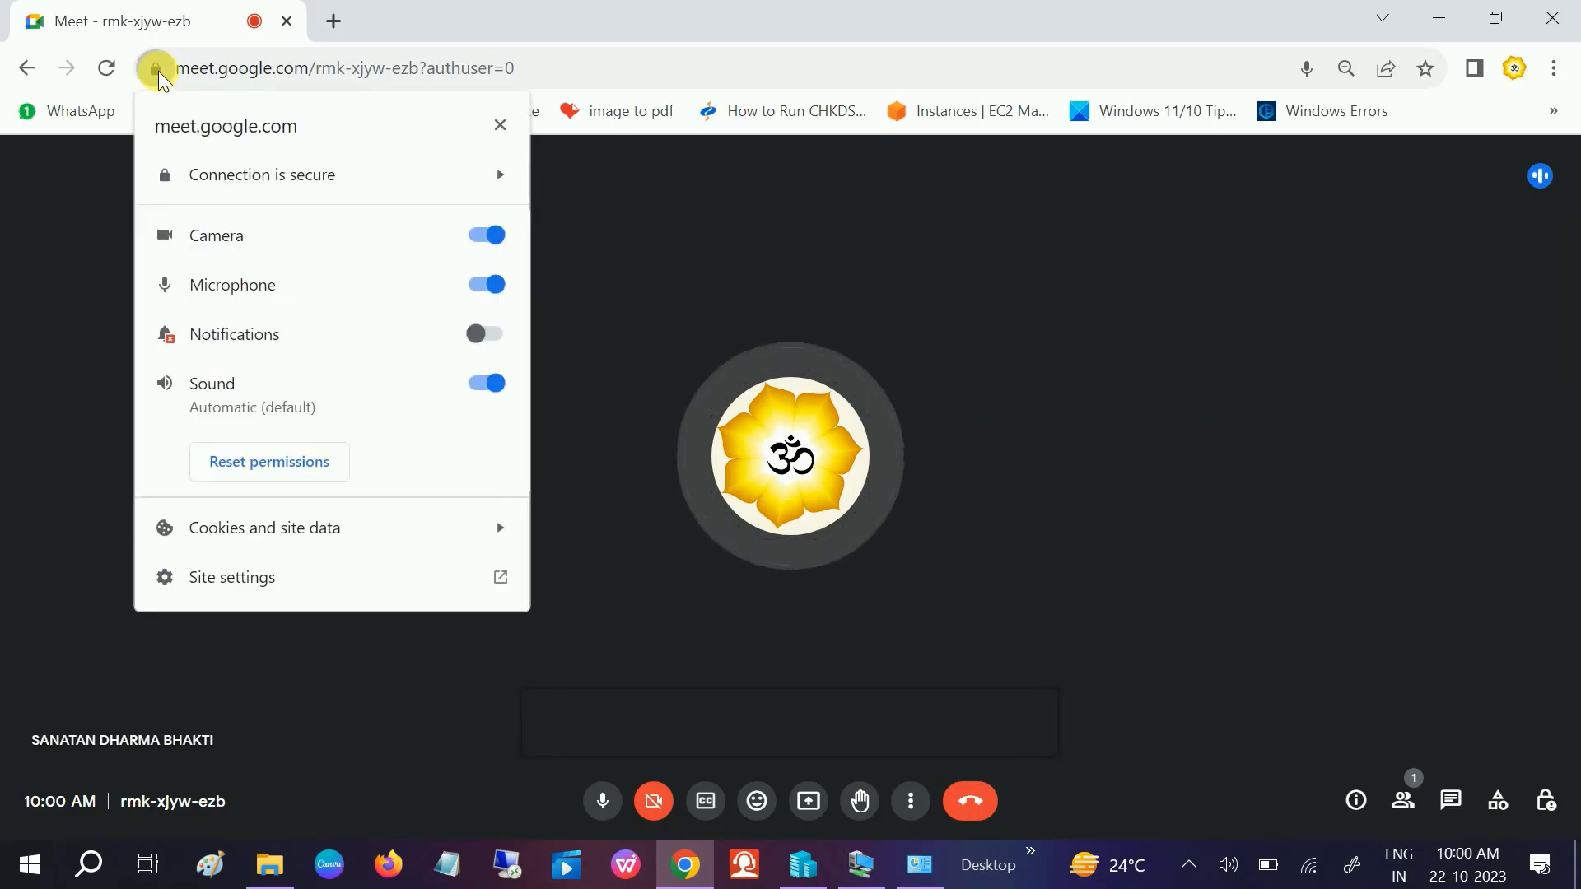
click(484, 289)
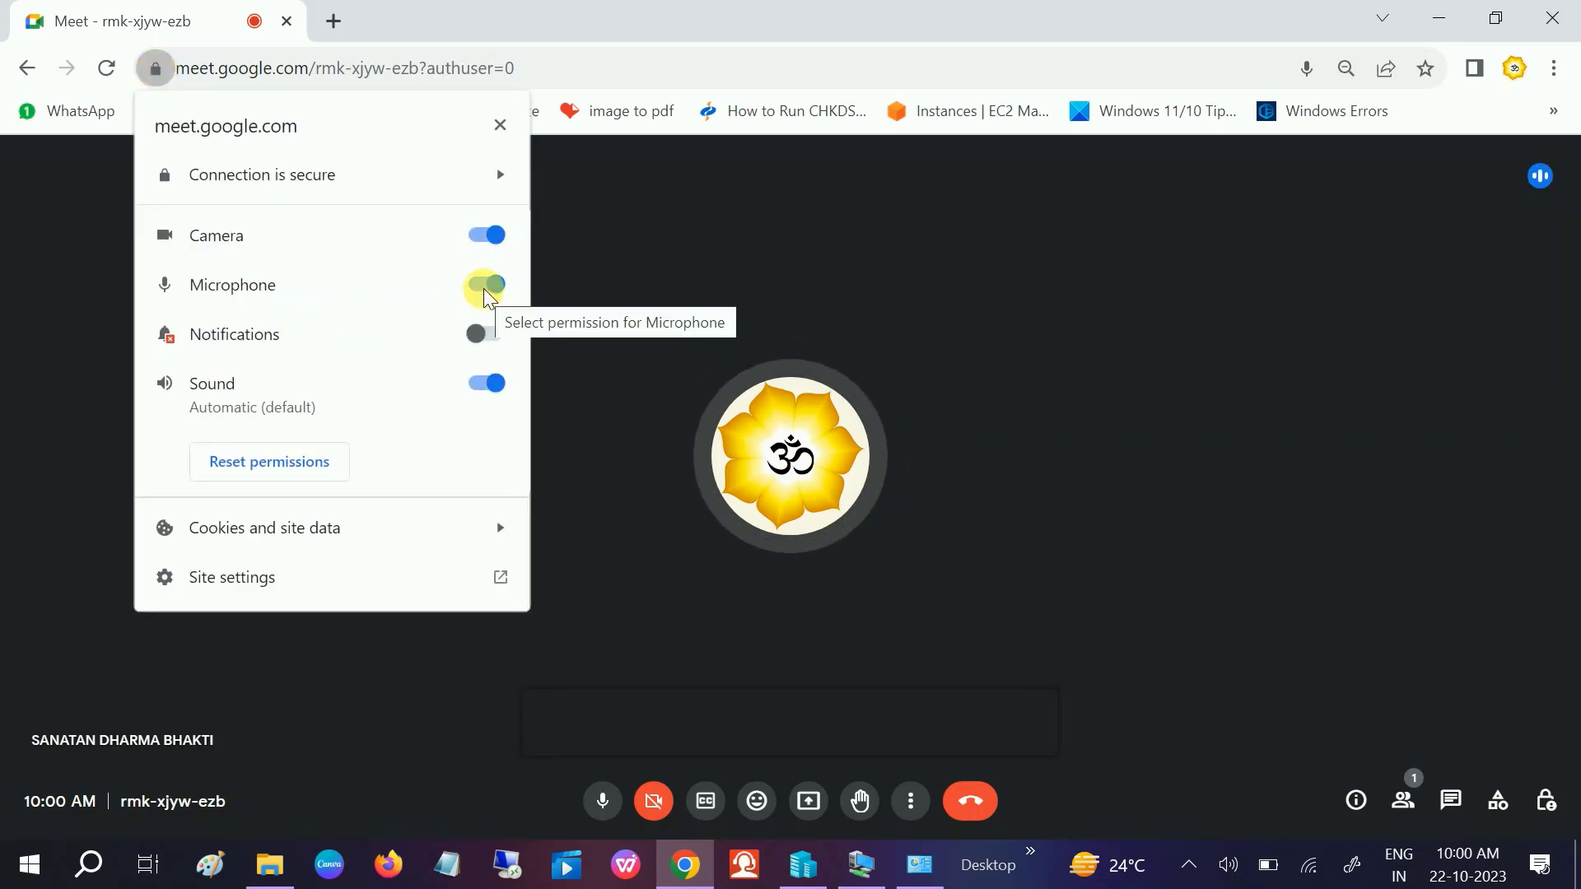
click(500, 128)
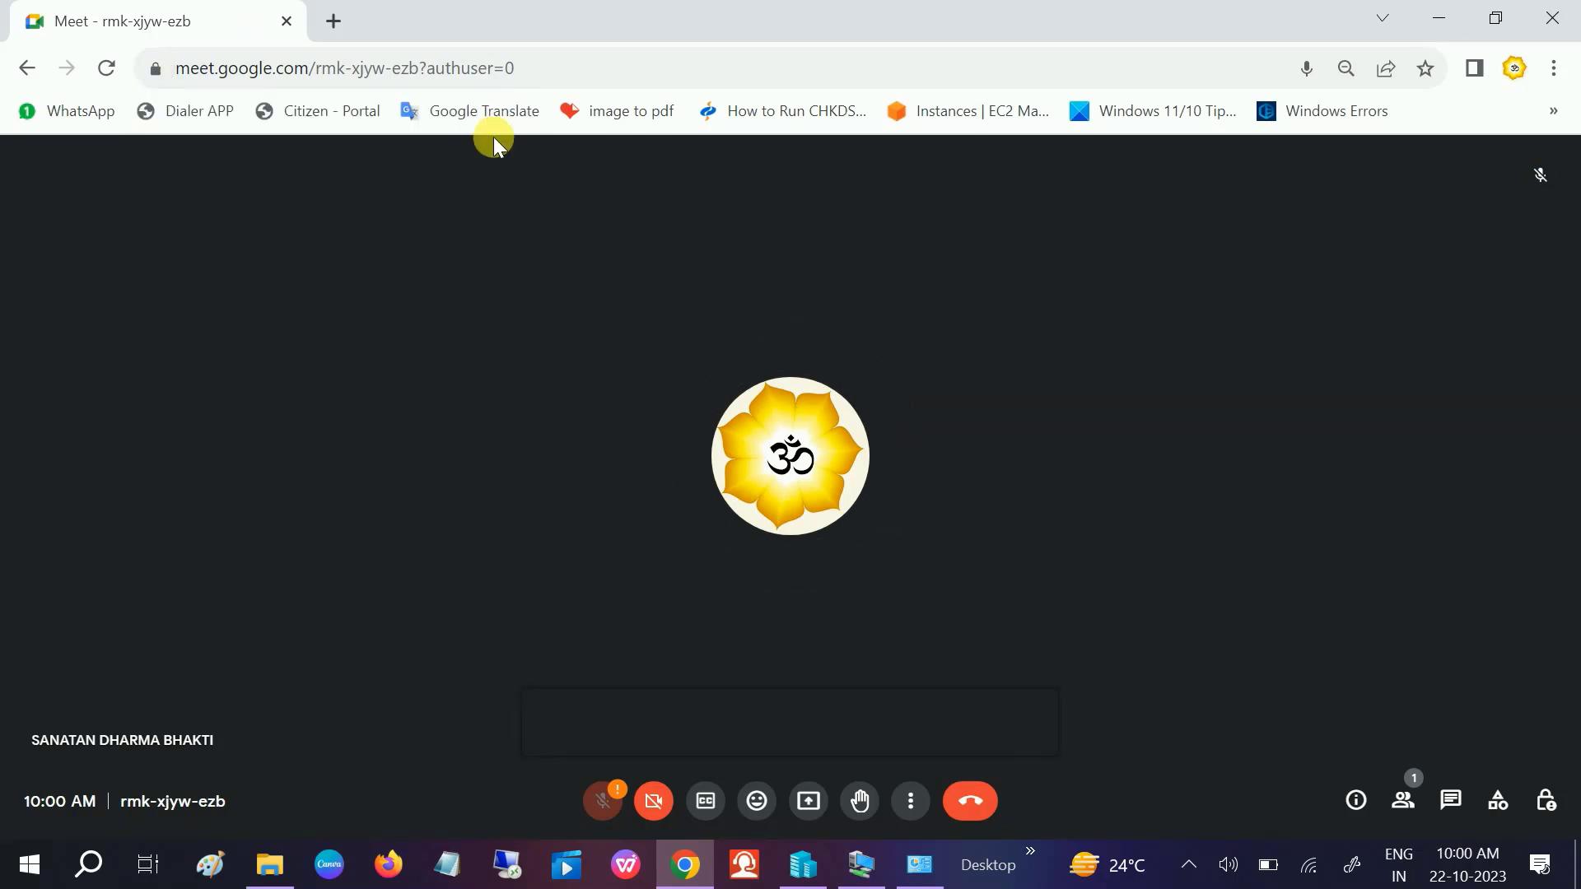
click(616, 811)
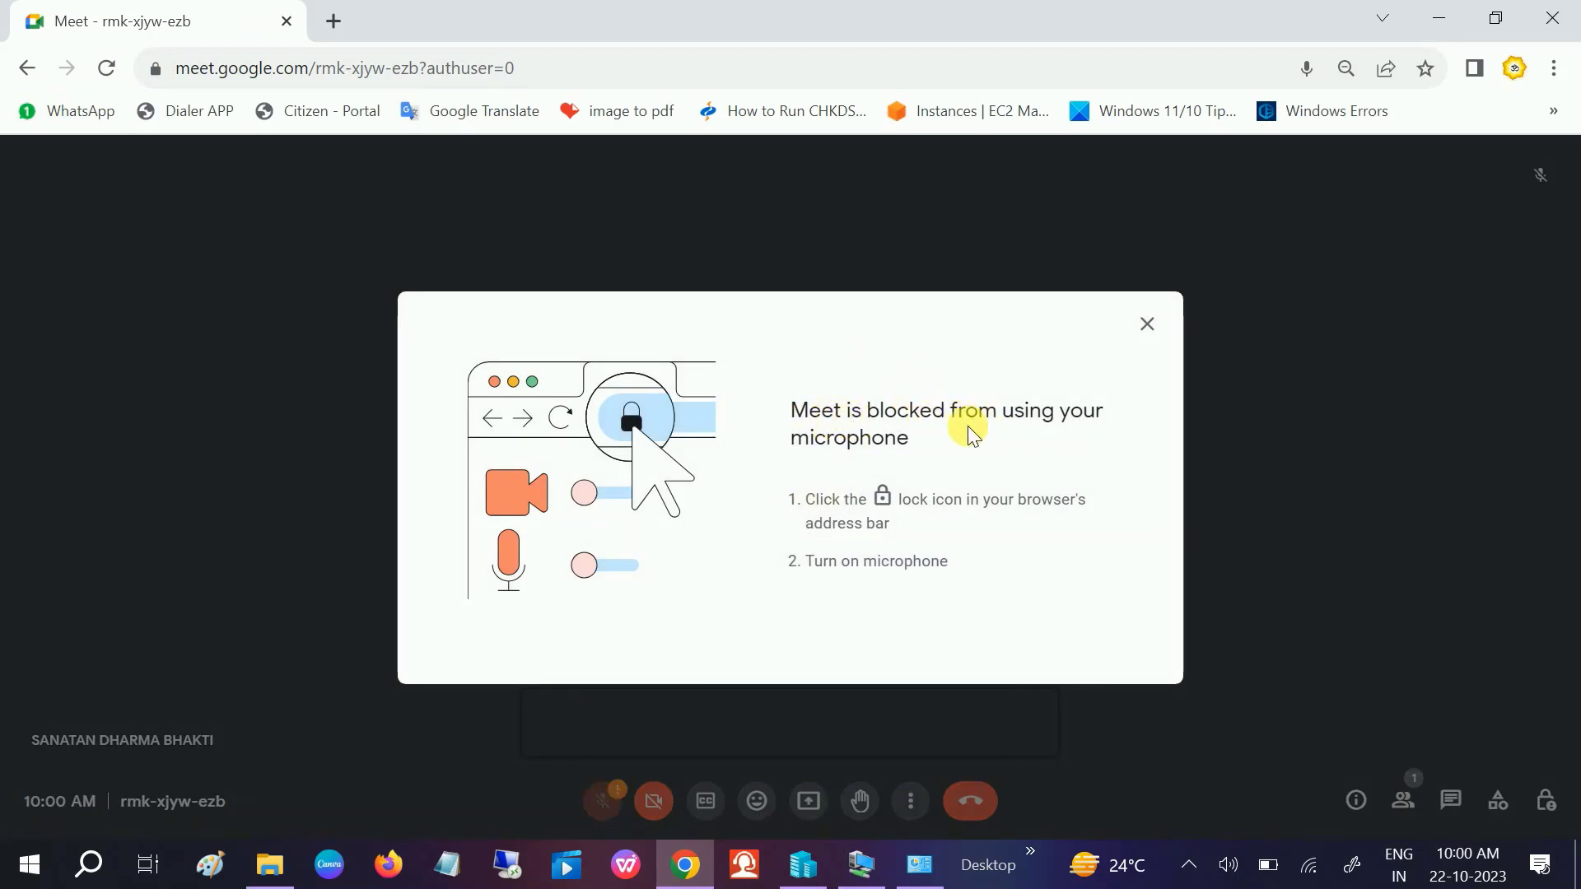
click(1161, 329)
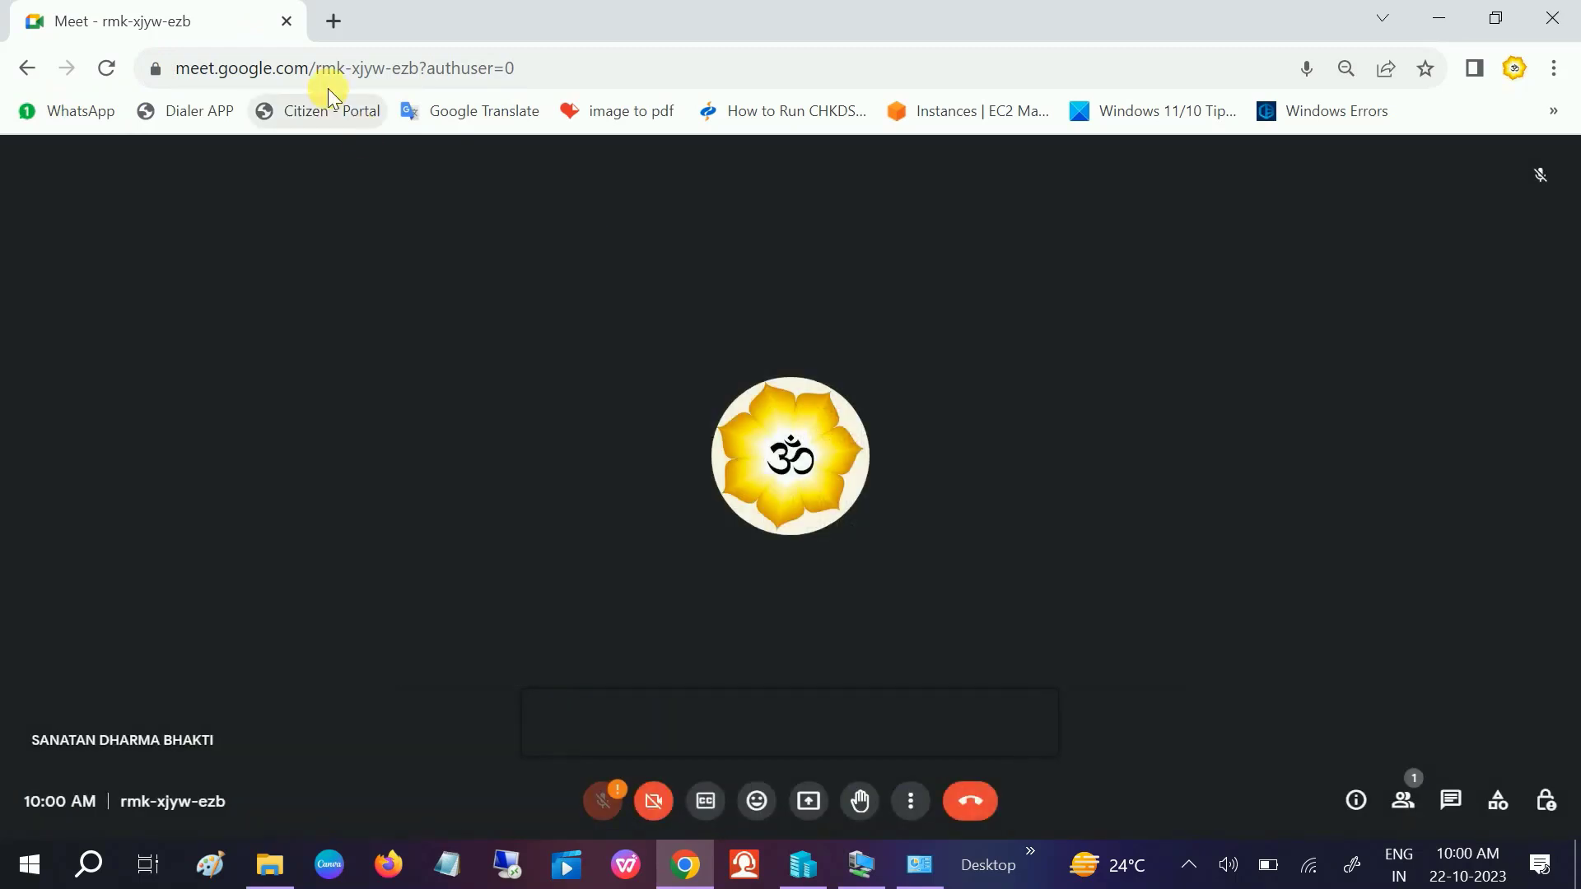
Step: Turn microphone access for meet.google.com back on in the site permissions
click(155, 68)
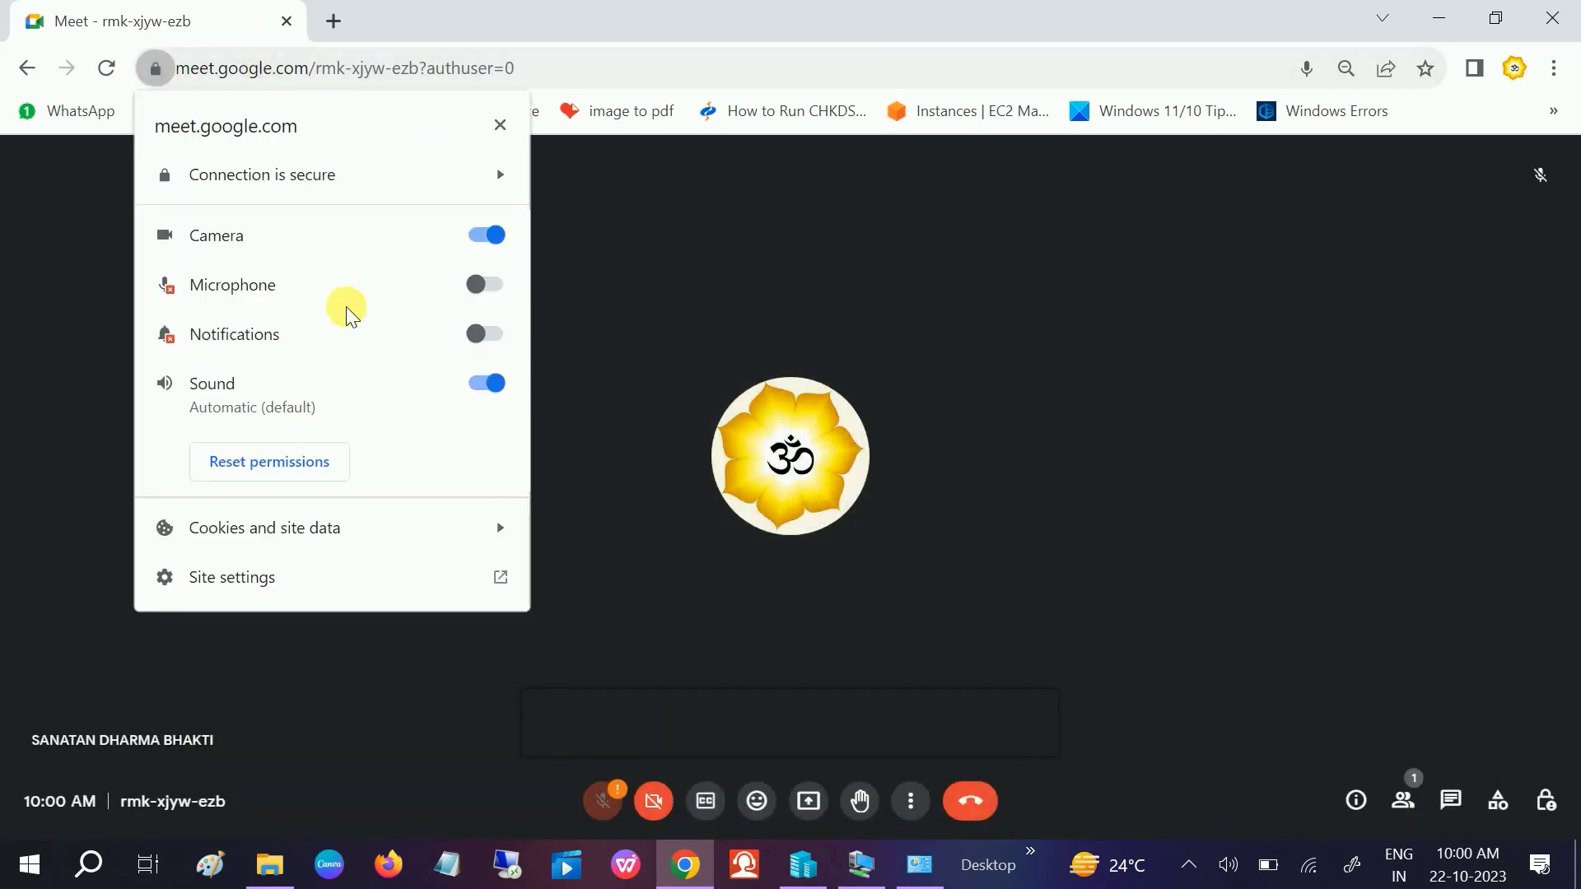
click(485, 289)
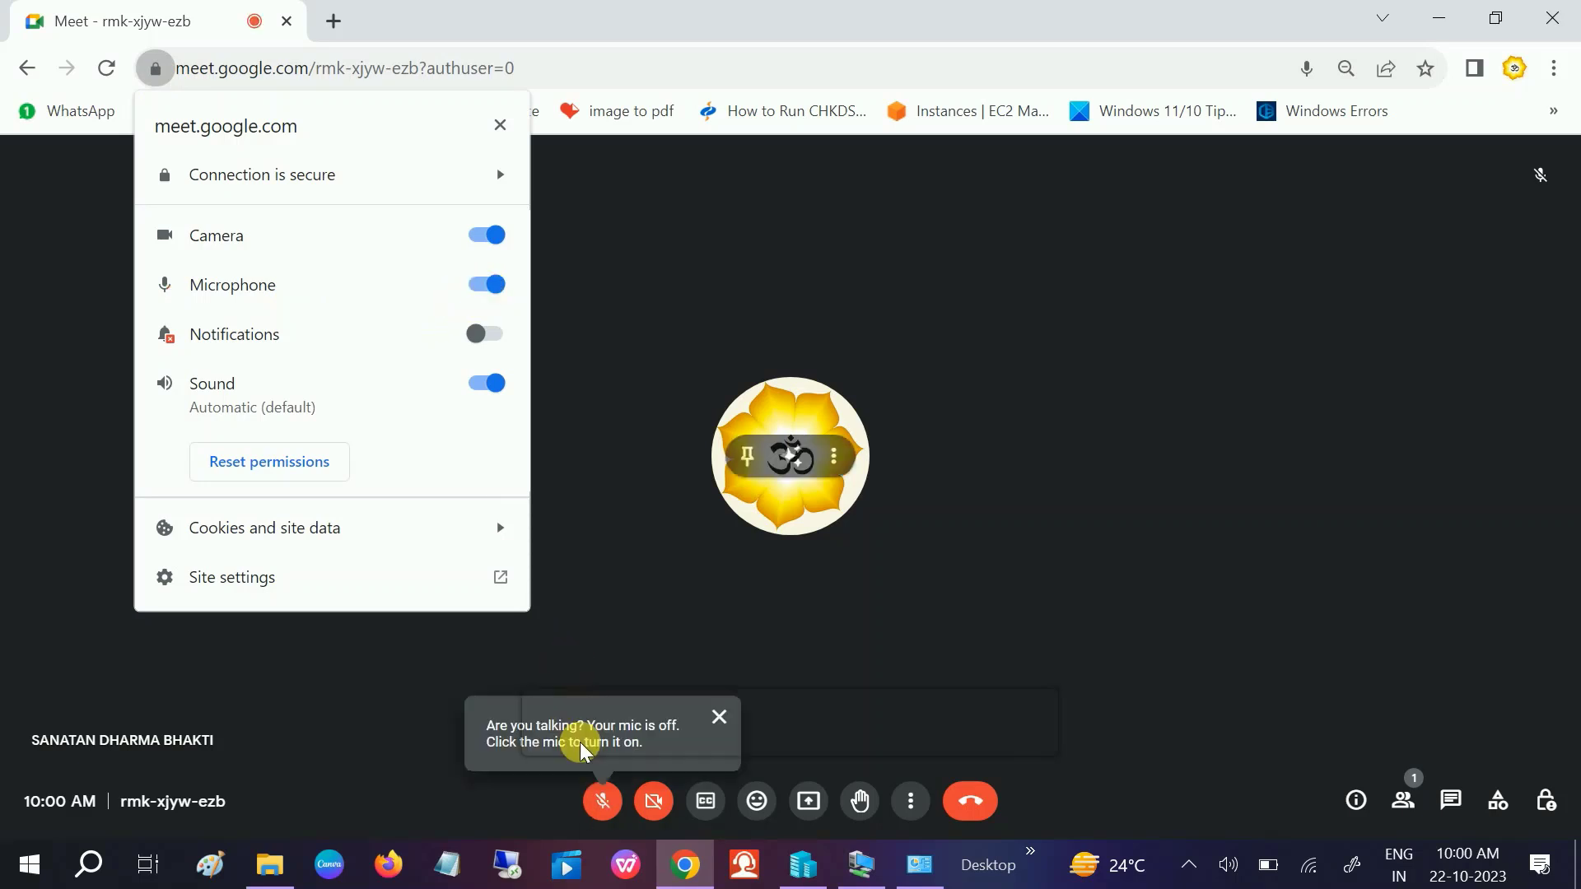
click(500, 124)
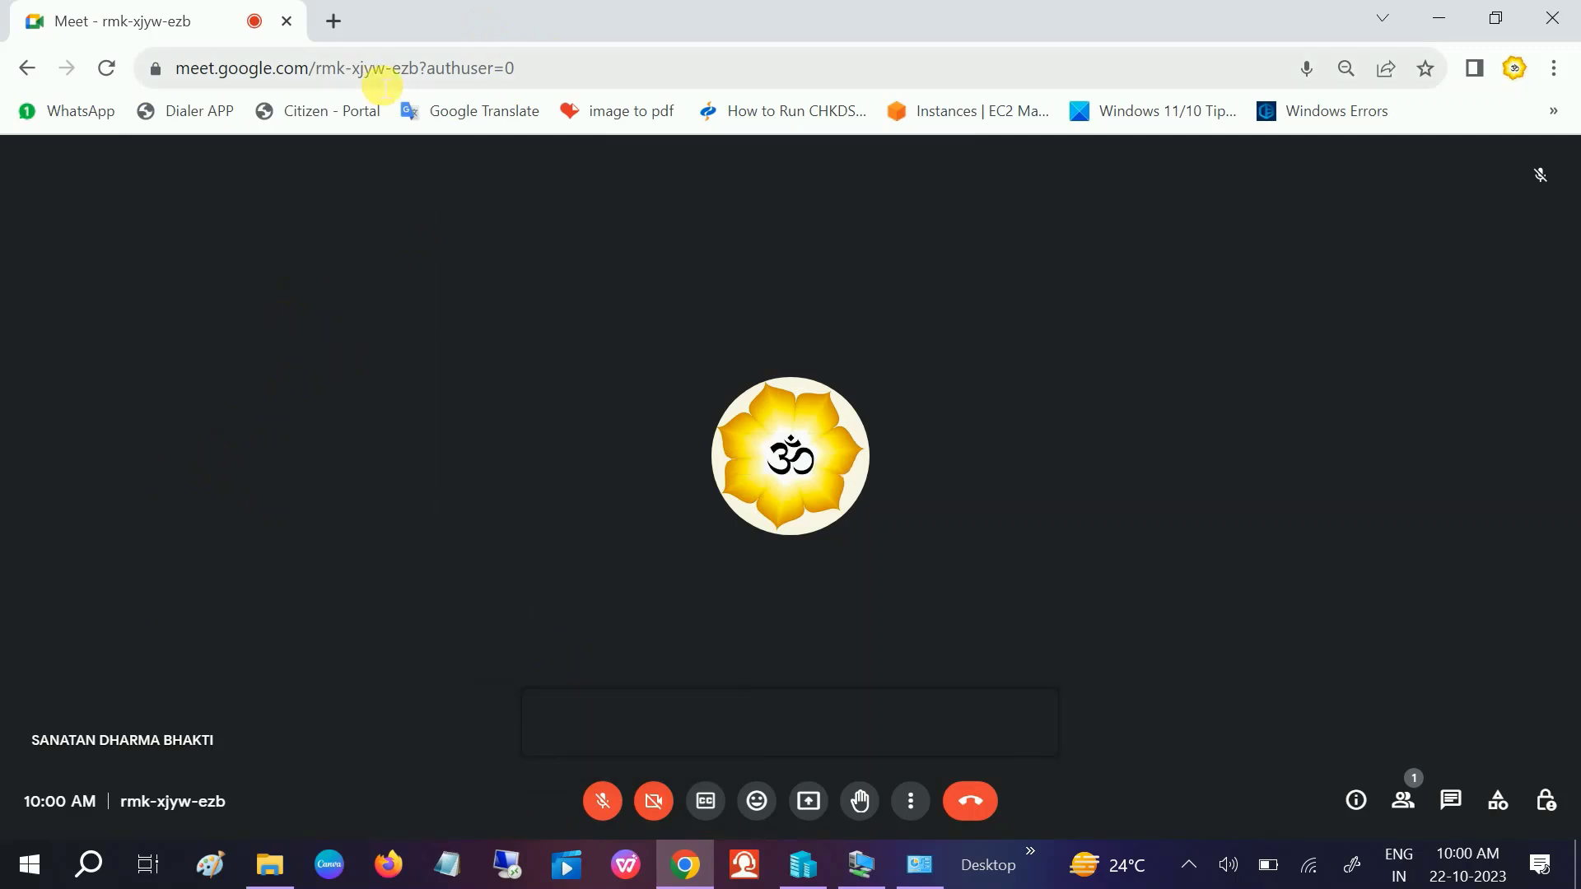
Step: Open and close Chrome's three-dot menu, then minimize the Meet window
click(1554, 69)
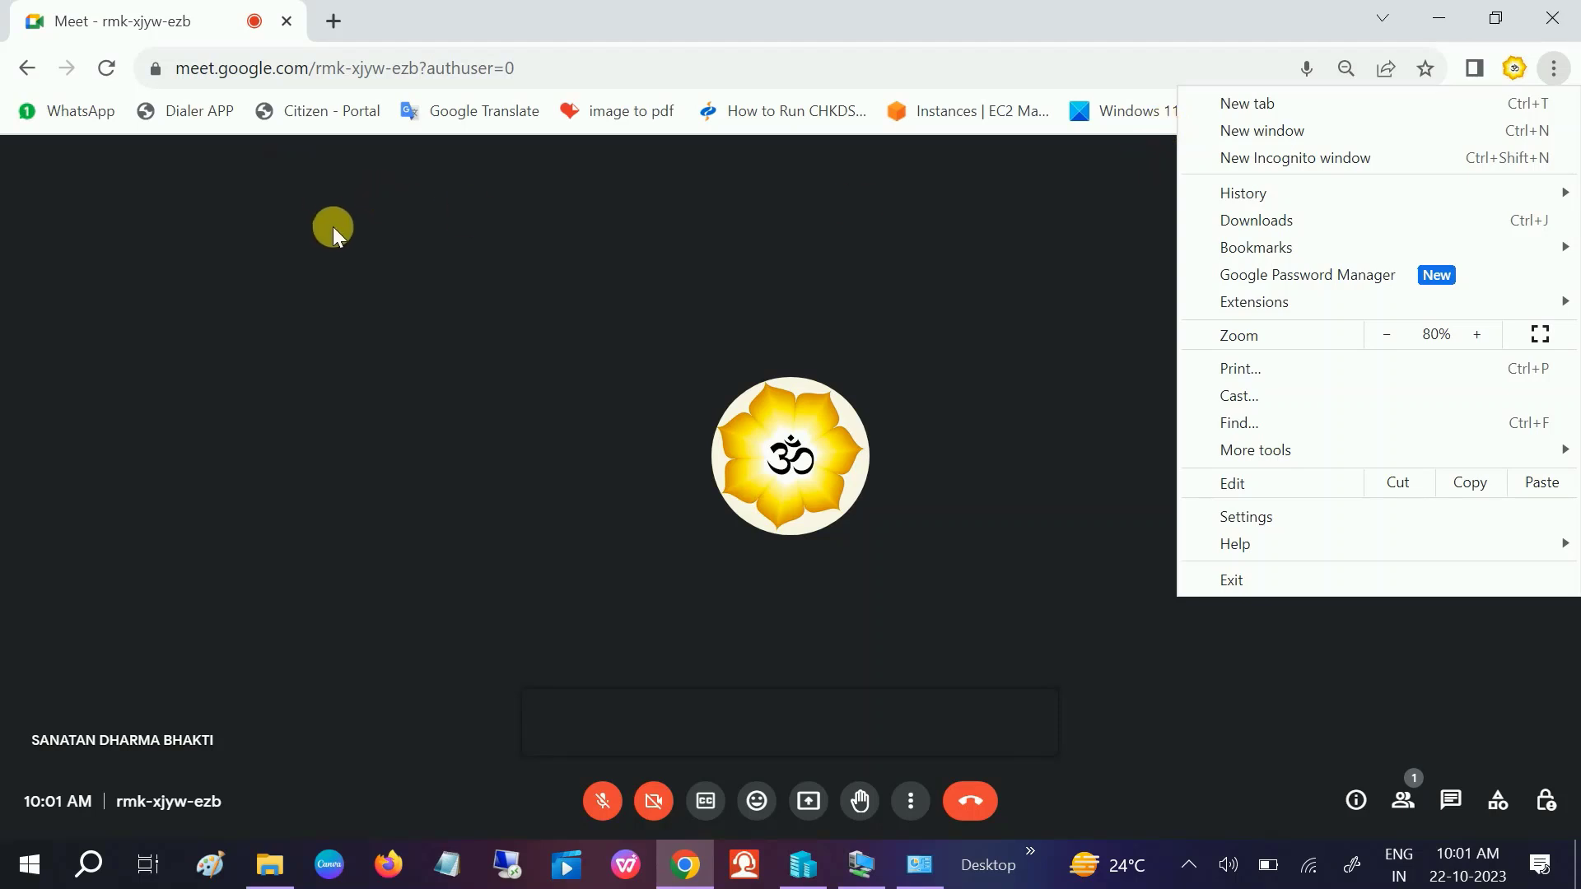
click(520, 32)
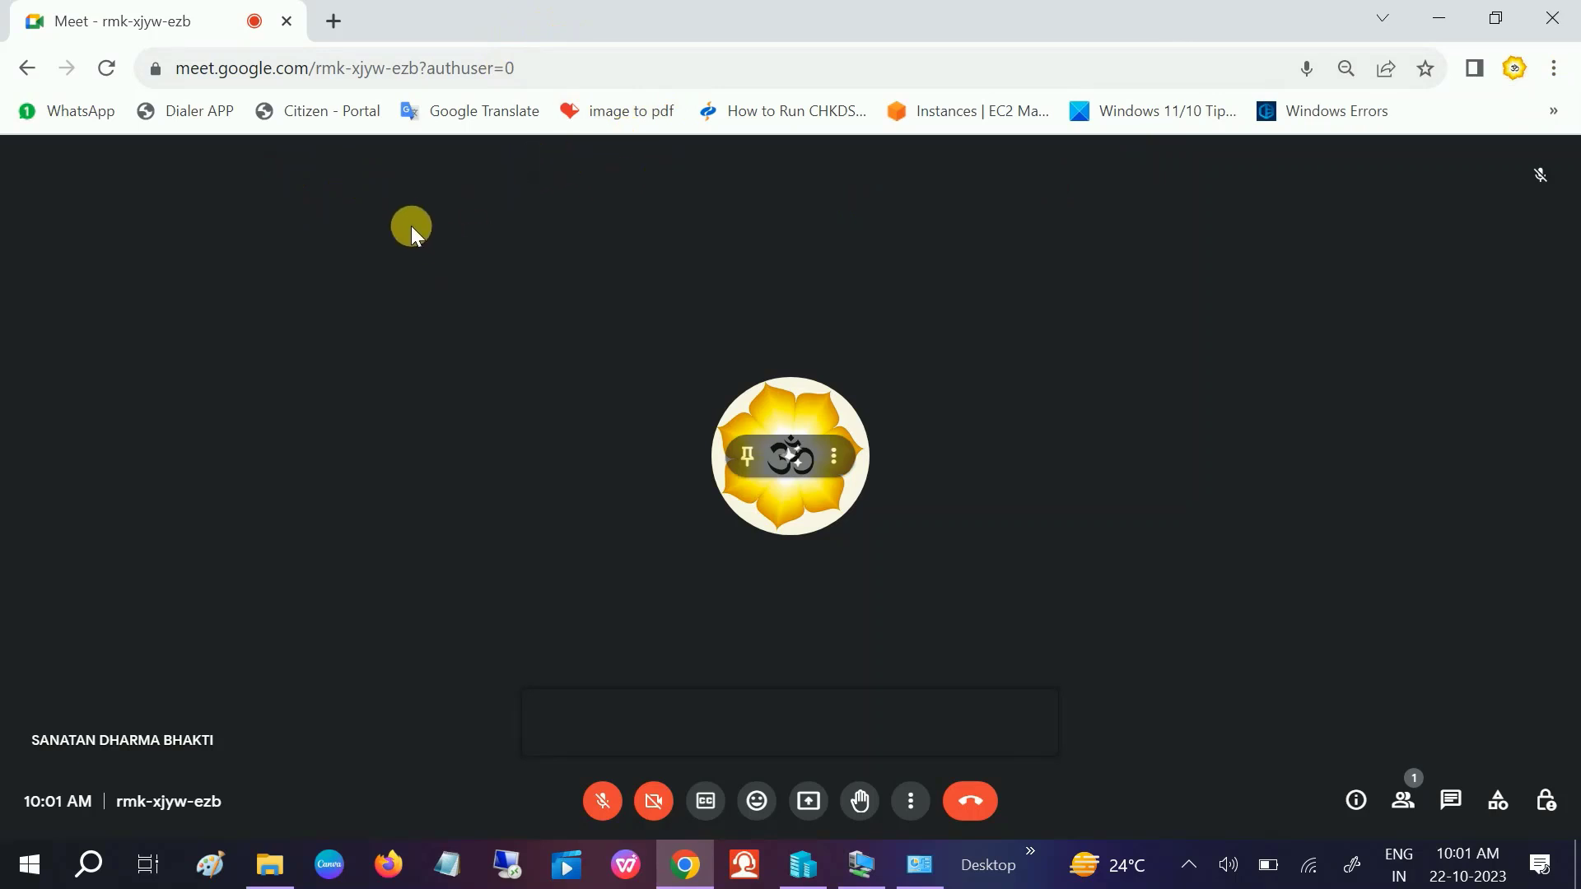
click(1442, 18)
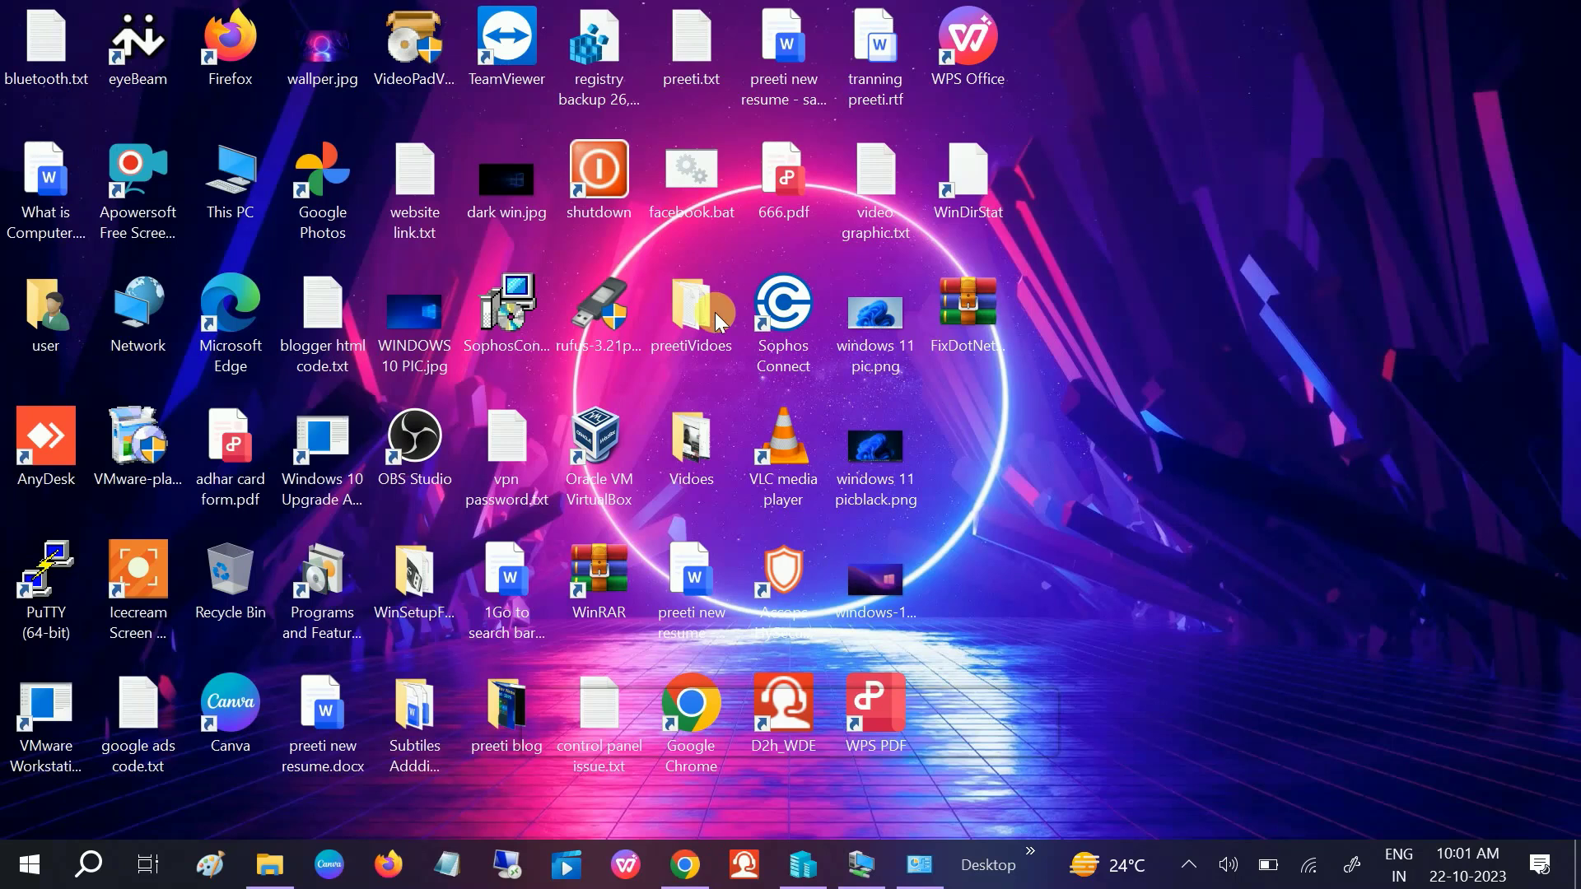
Step: Open Device Manager by searching 'de', move it right, and expand Audio inputs and outputs
click(92, 876)
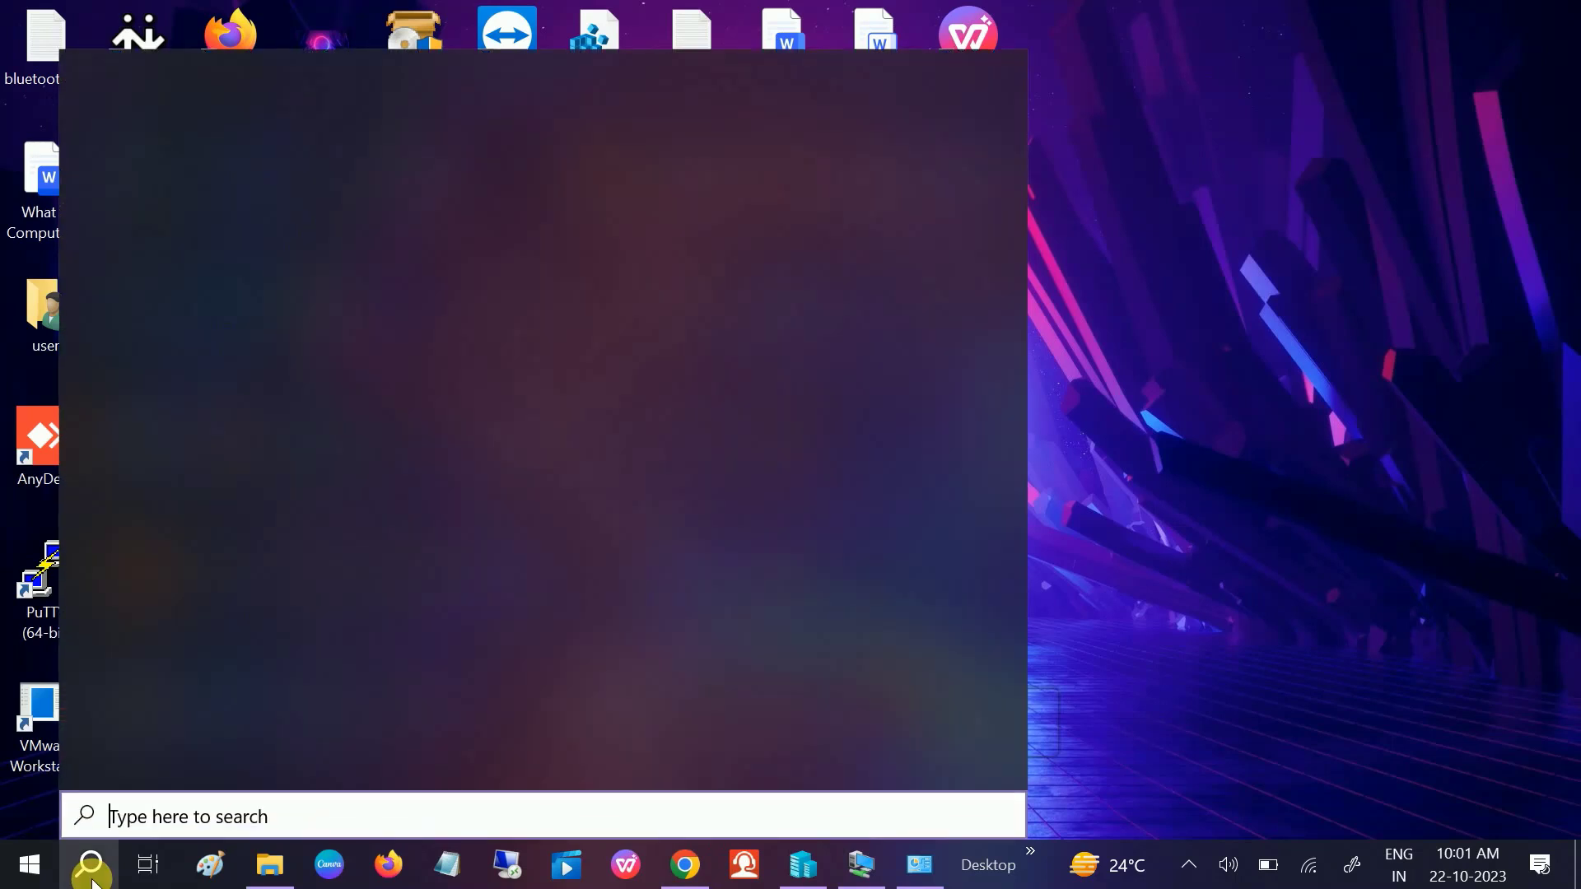
text(devi)
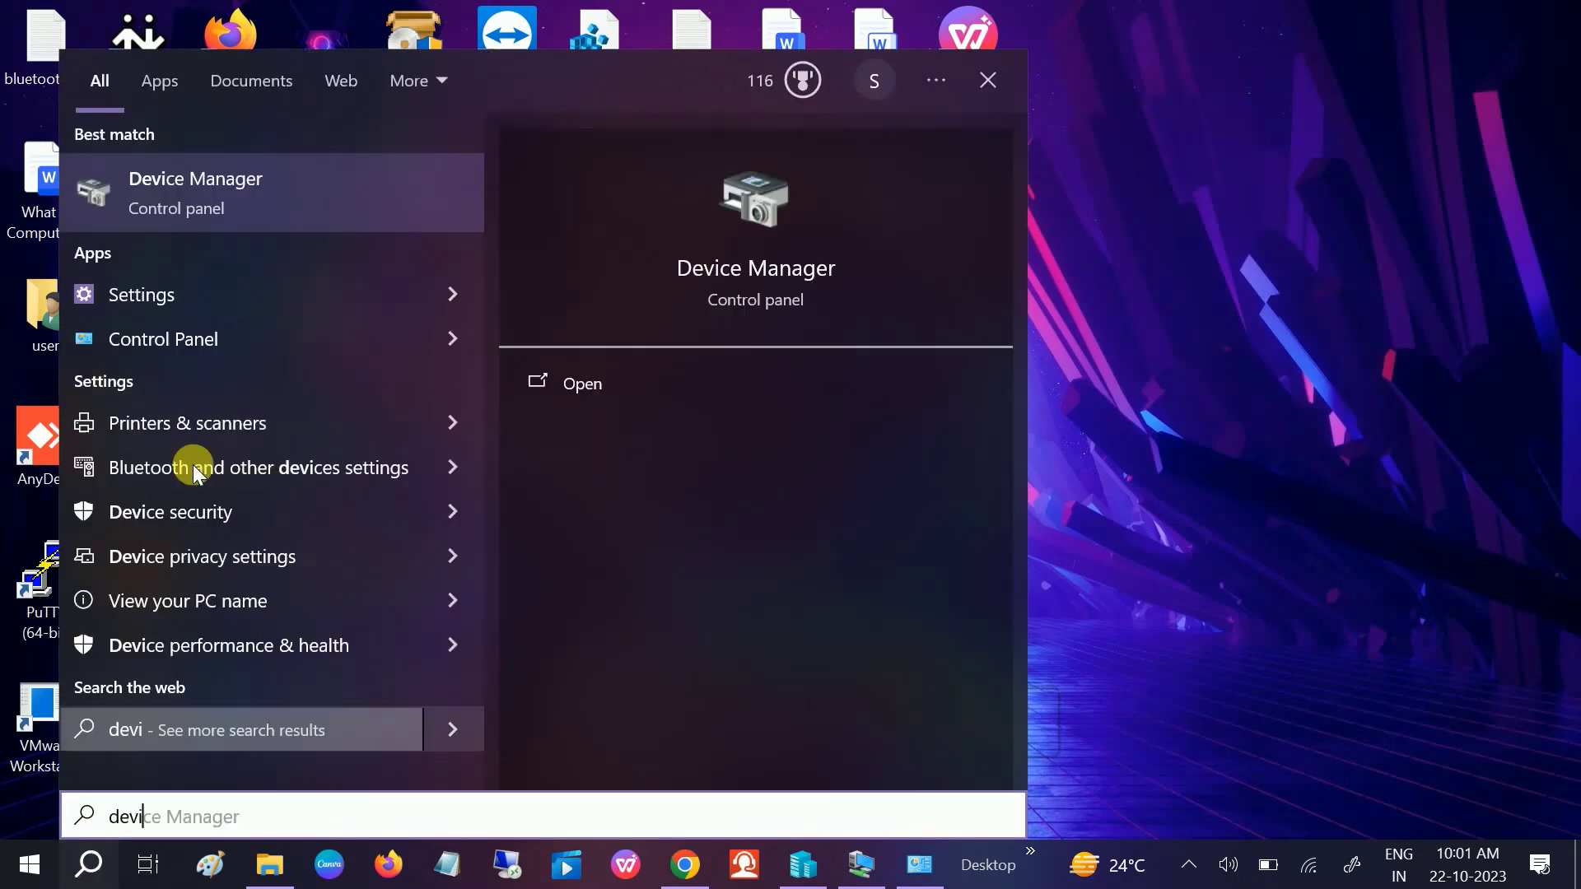
click(273, 191)
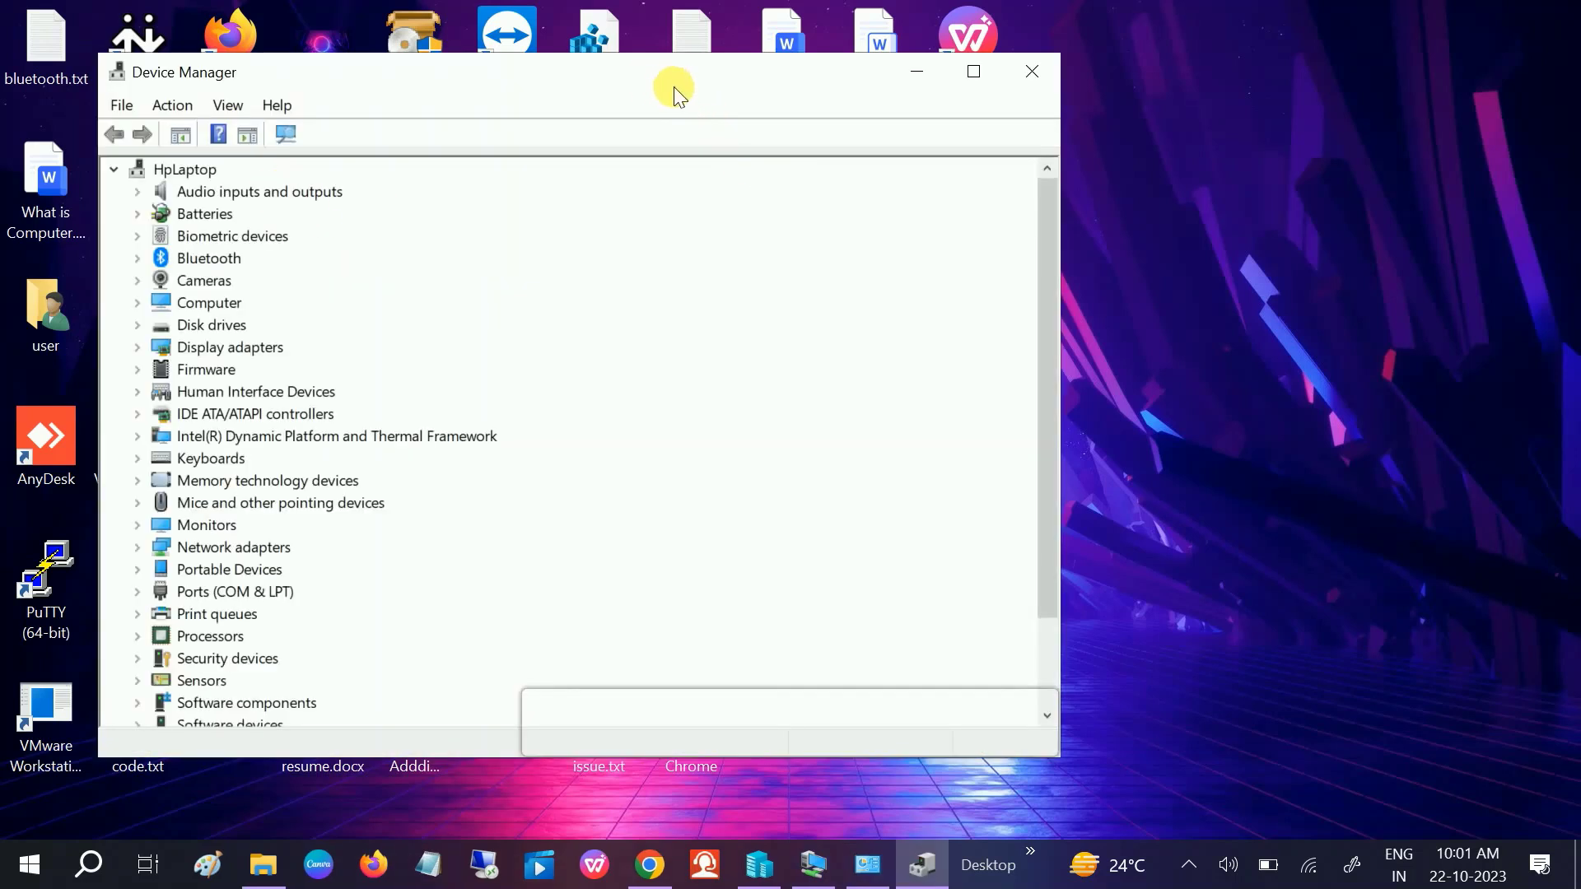
drag(665, 90, 832, 82)
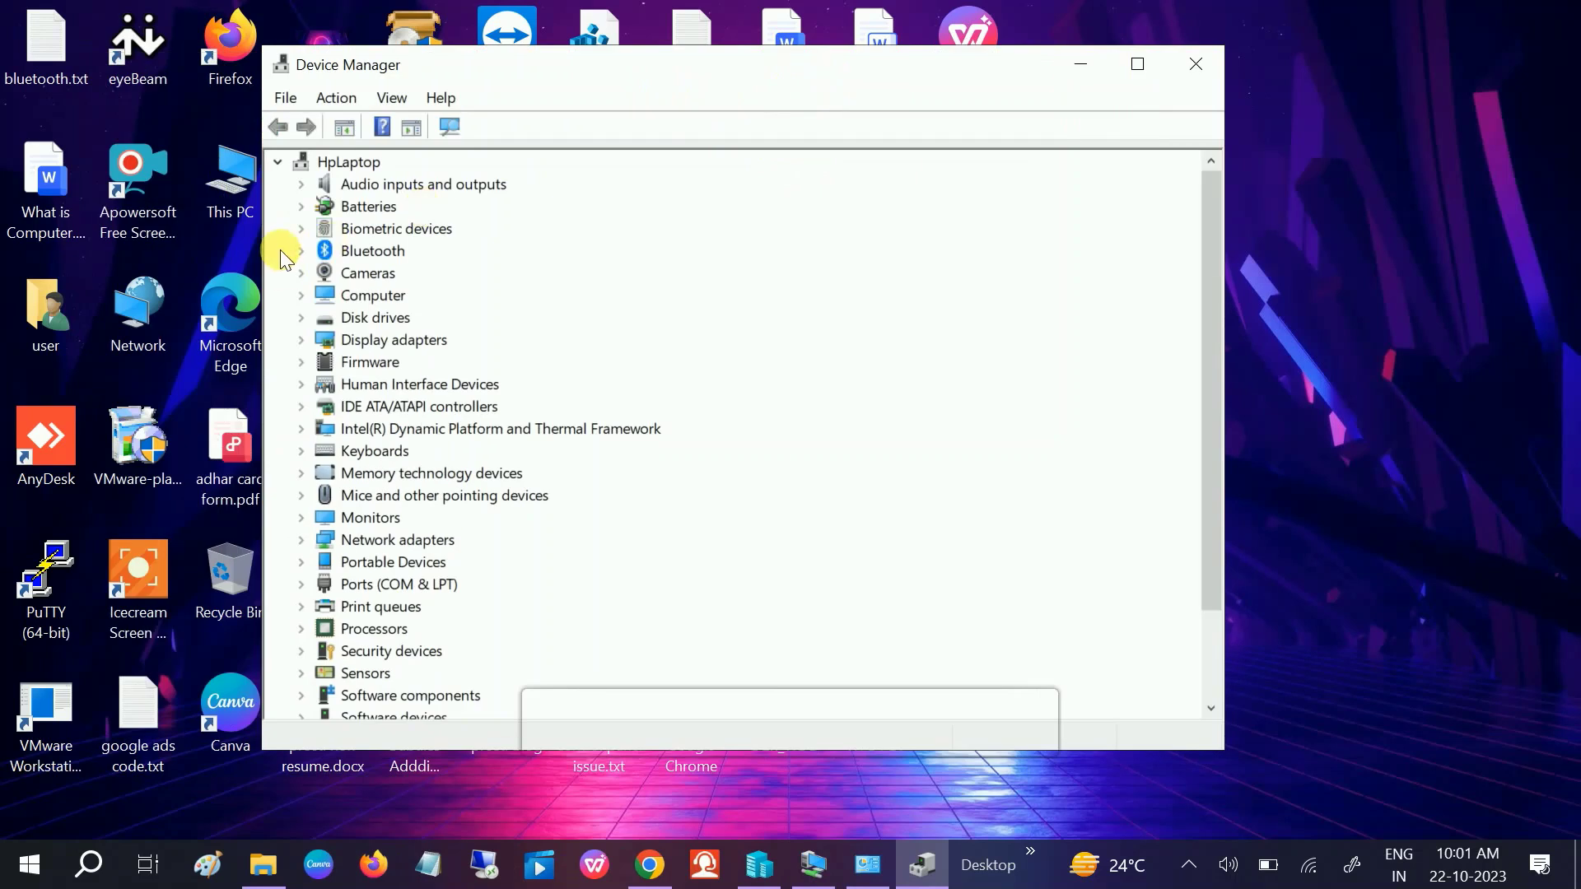
click(301, 186)
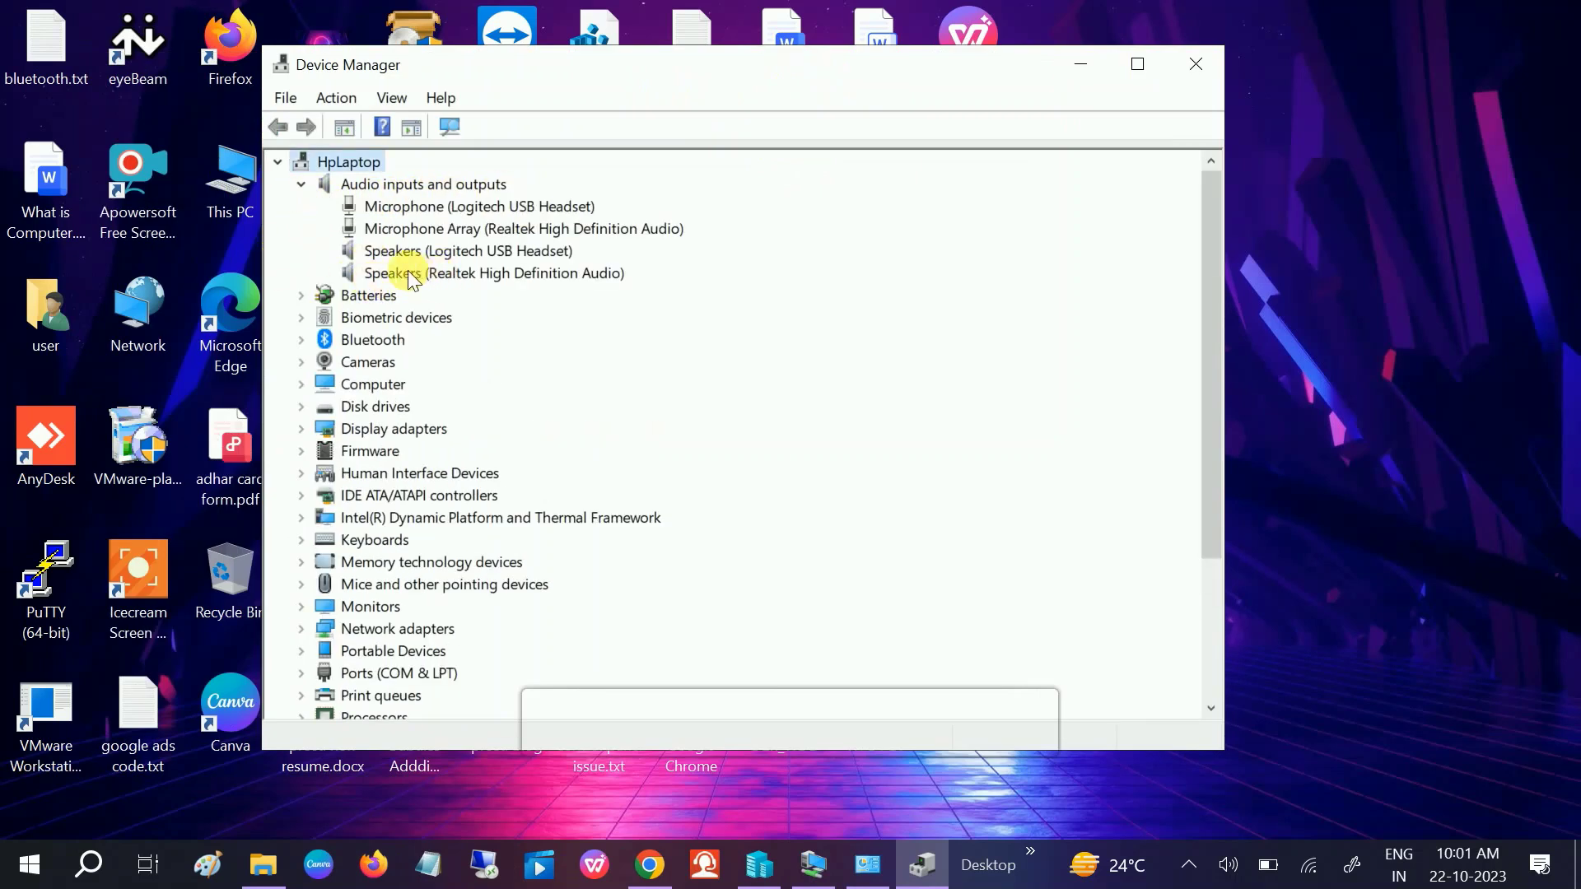
Step: Run automatic driver searches for the Realtek speakers and Realtek Microphone Array, closing each wizard
click(419, 276)
right_click(418, 276)
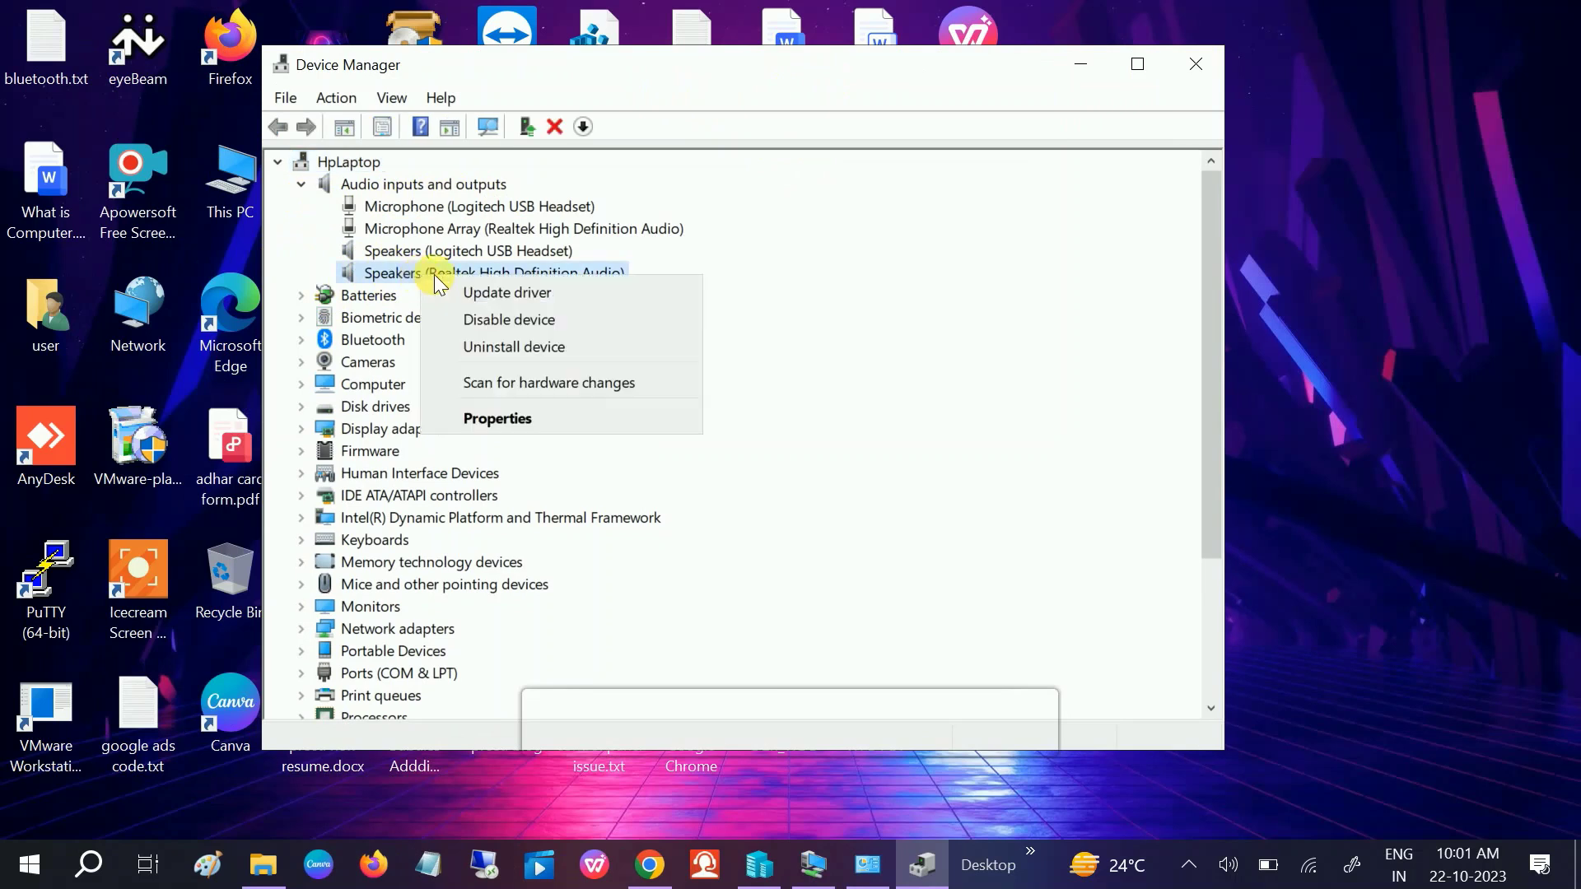
click(489, 288)
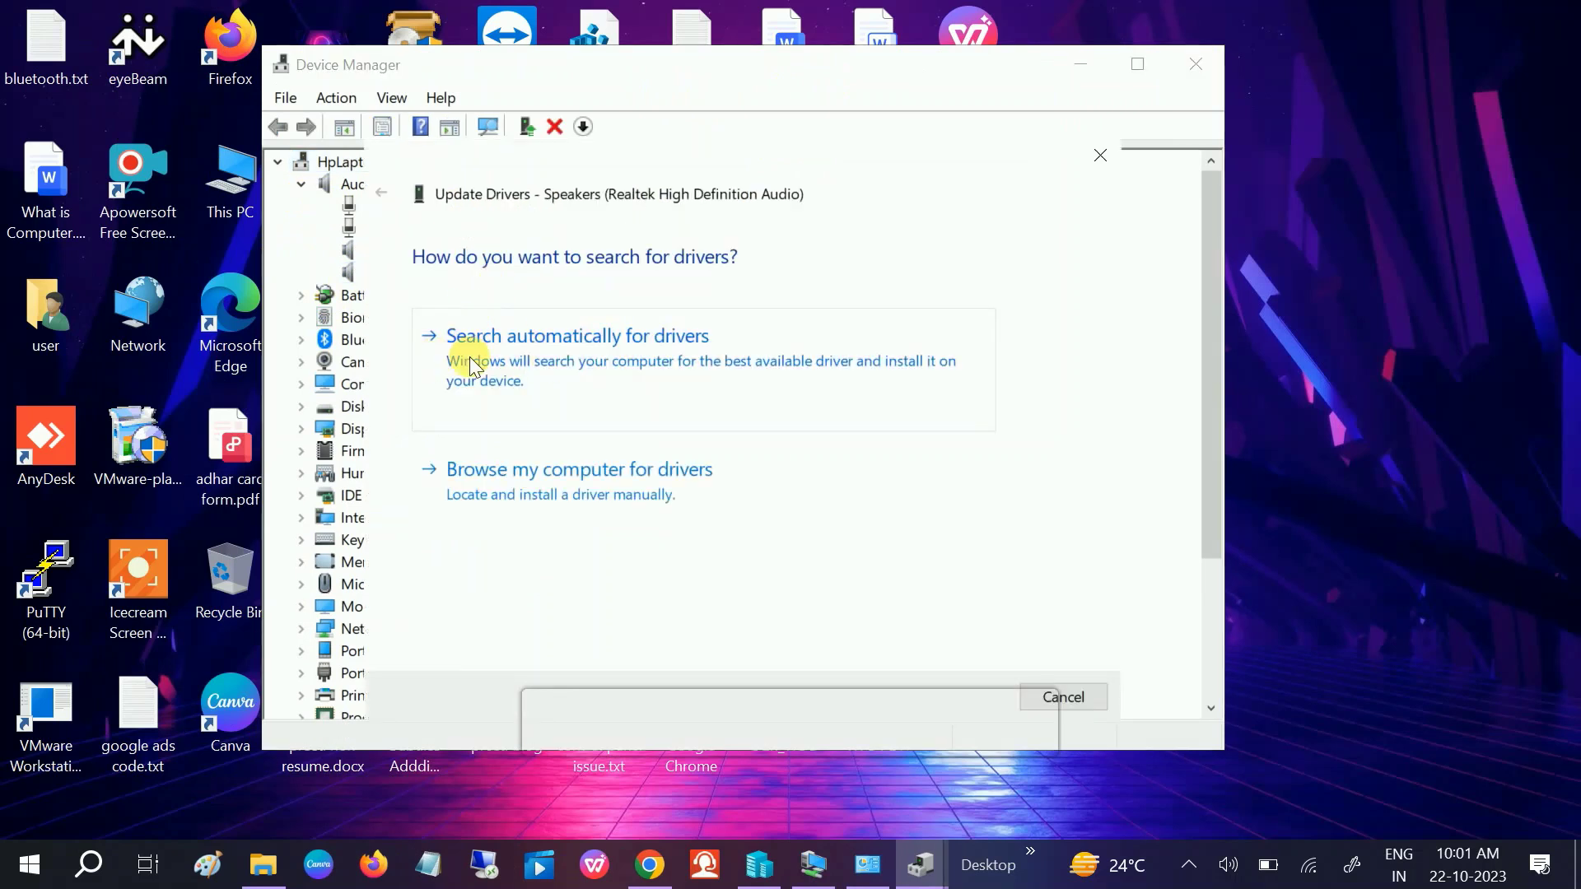
click(471, 365)
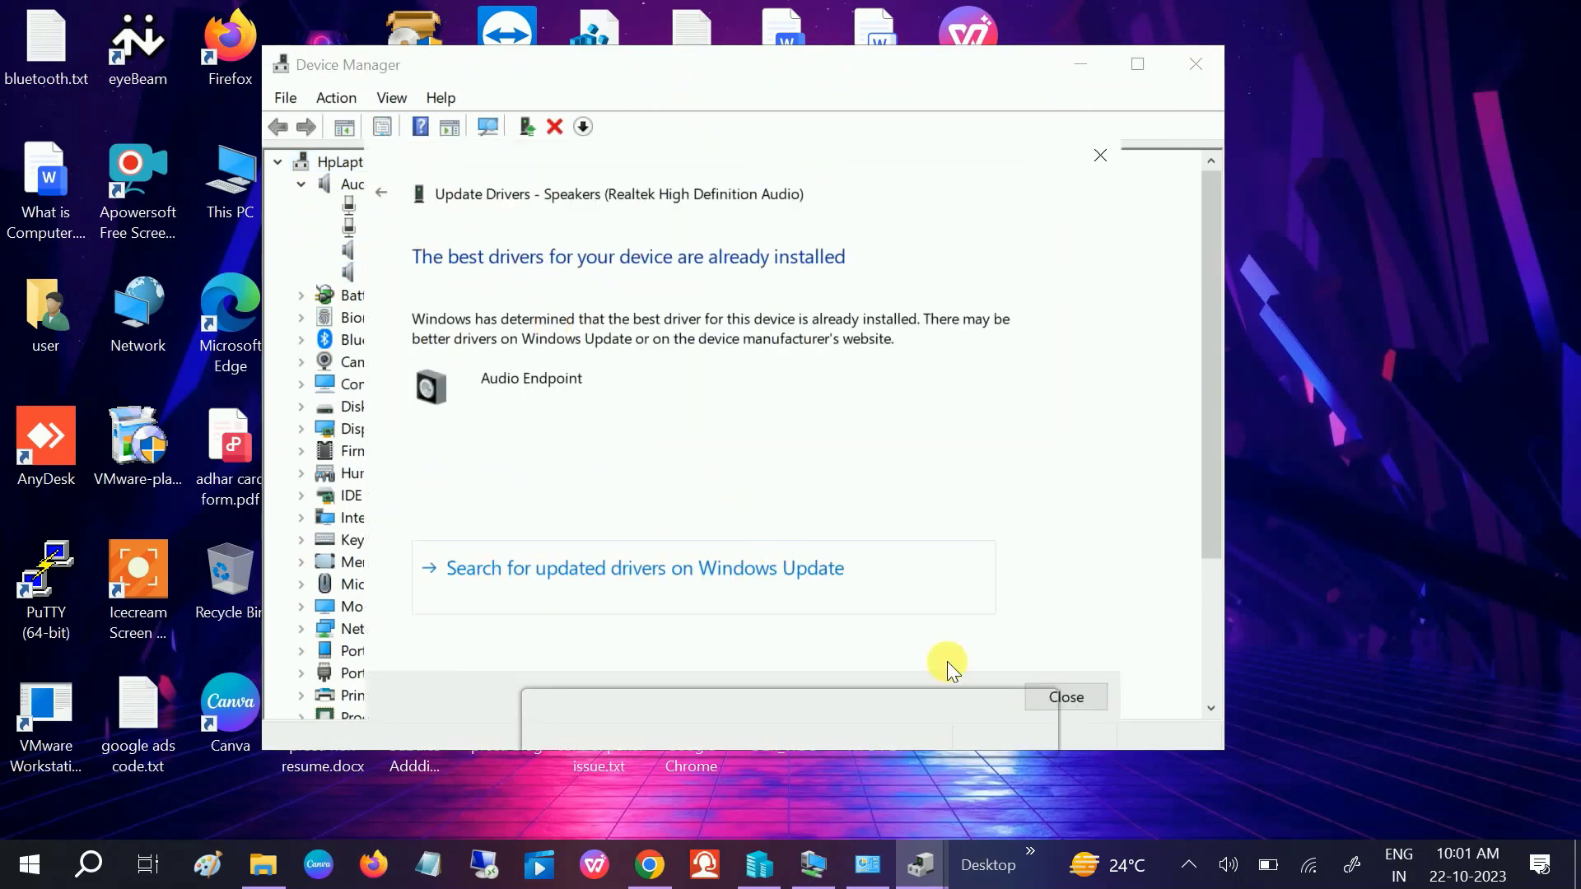
click(1092, 696)
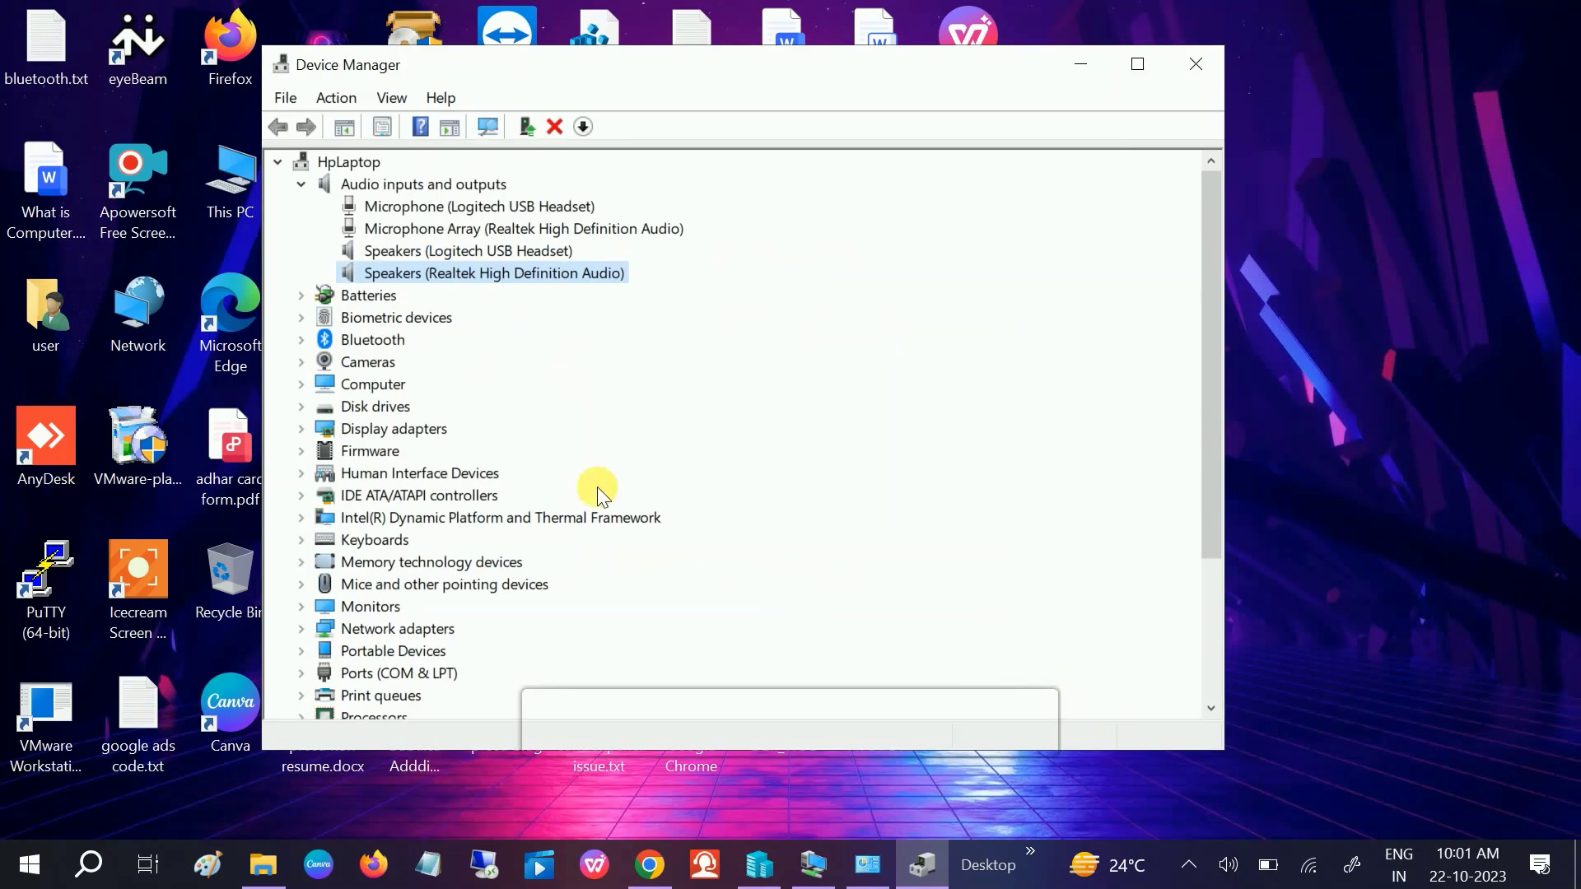
click(437, 259)
click(423, 231)
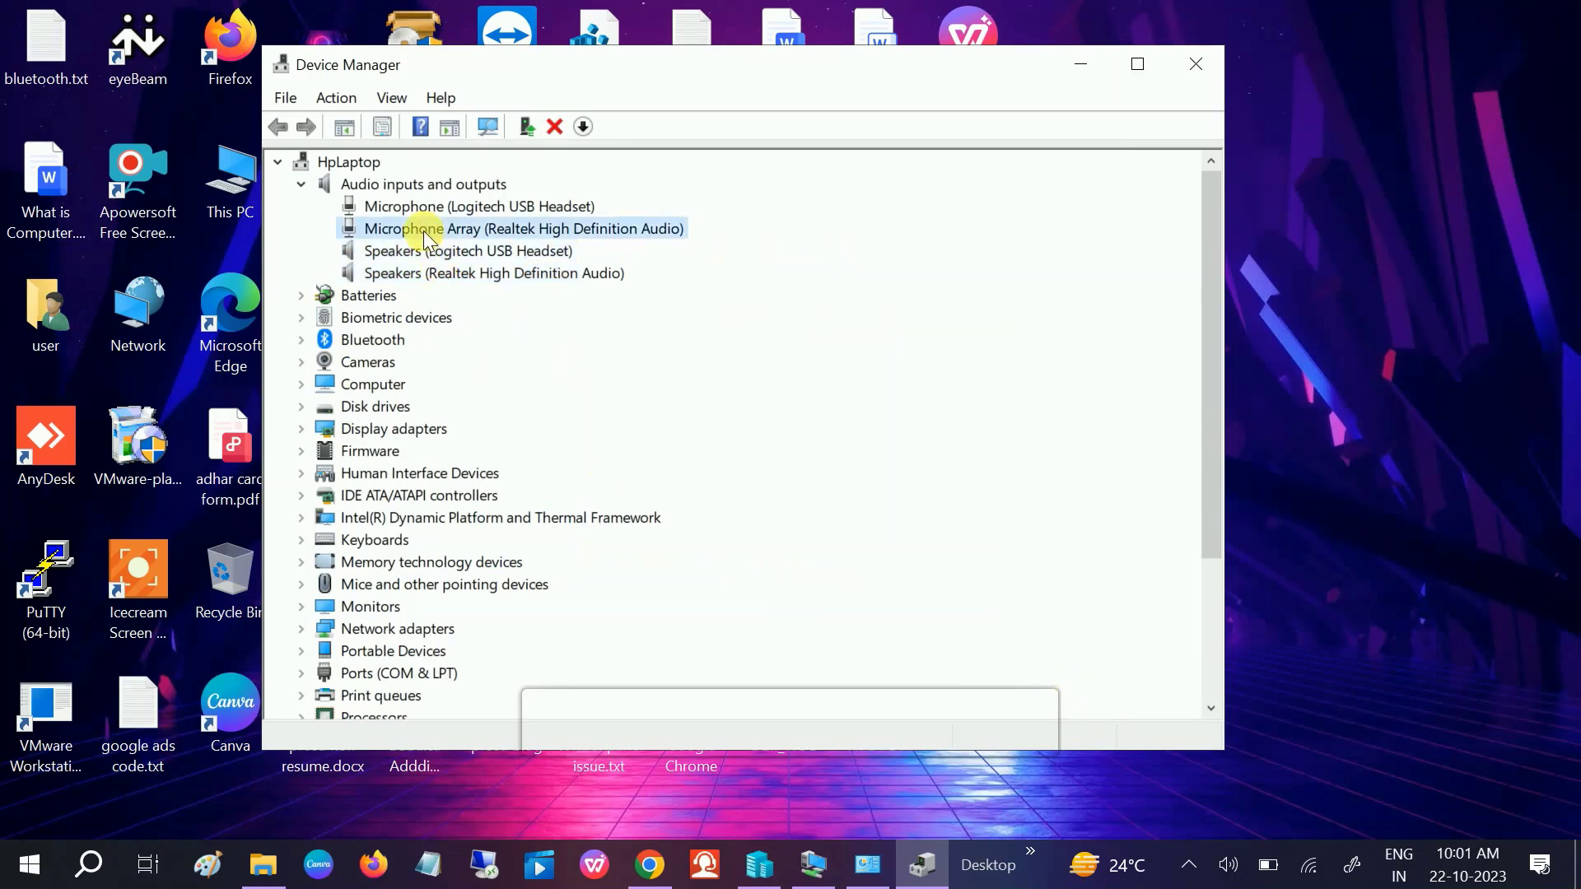
right_click(422, 229)
click(480, 242)
click(576, 338)
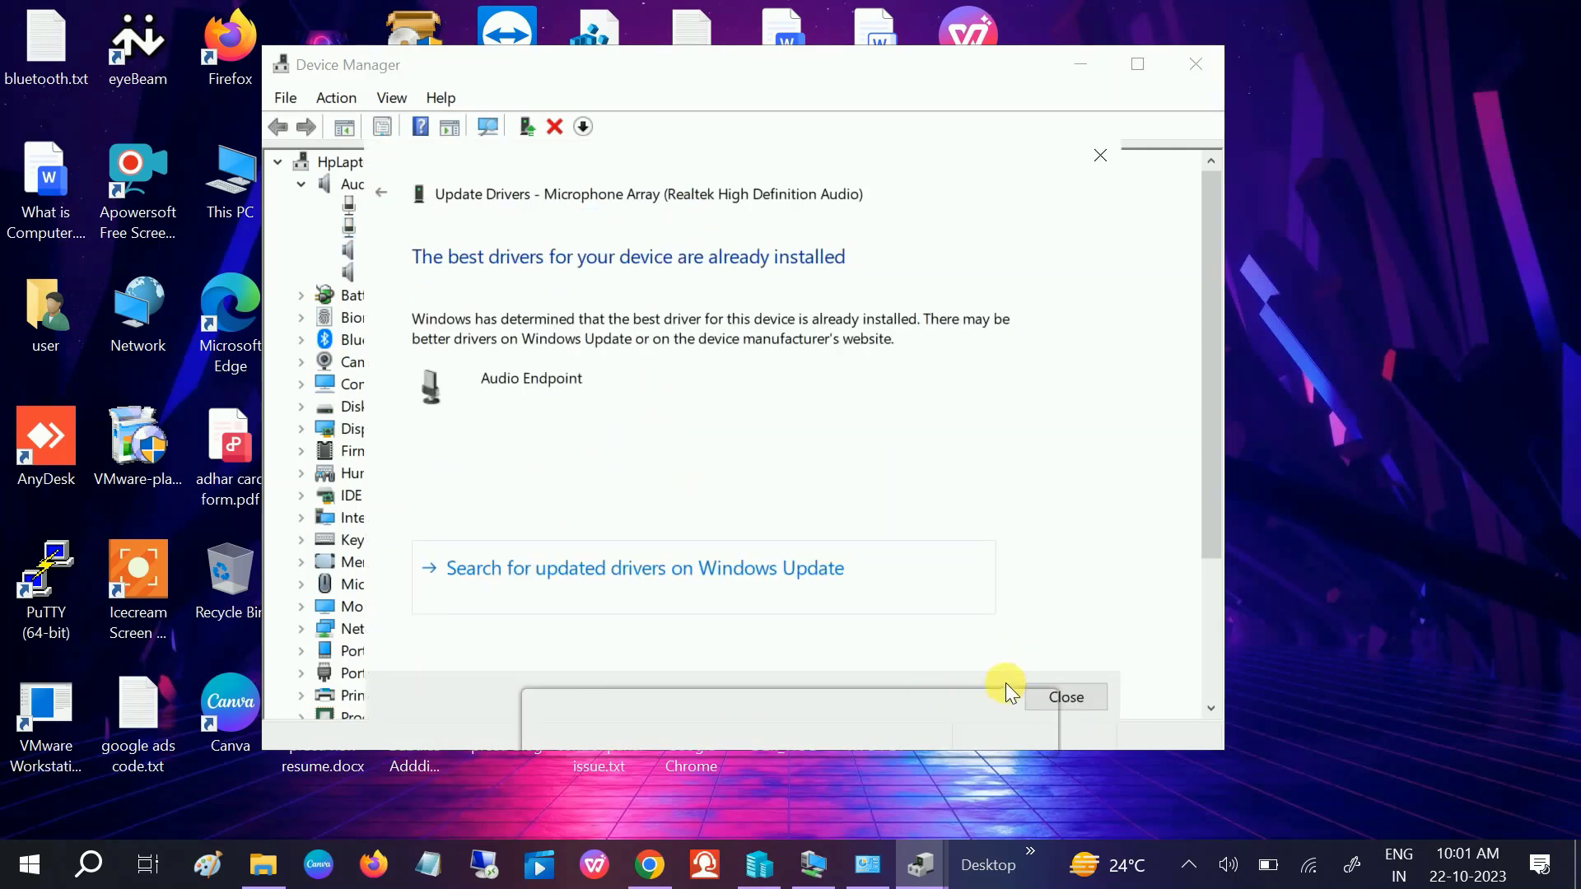
click(1080, 695)
Step: Run automatic driver searches for the Logitech USB Headset speakers and microphone, closing each wizard
click(416, 252)
right_click(419, 254)
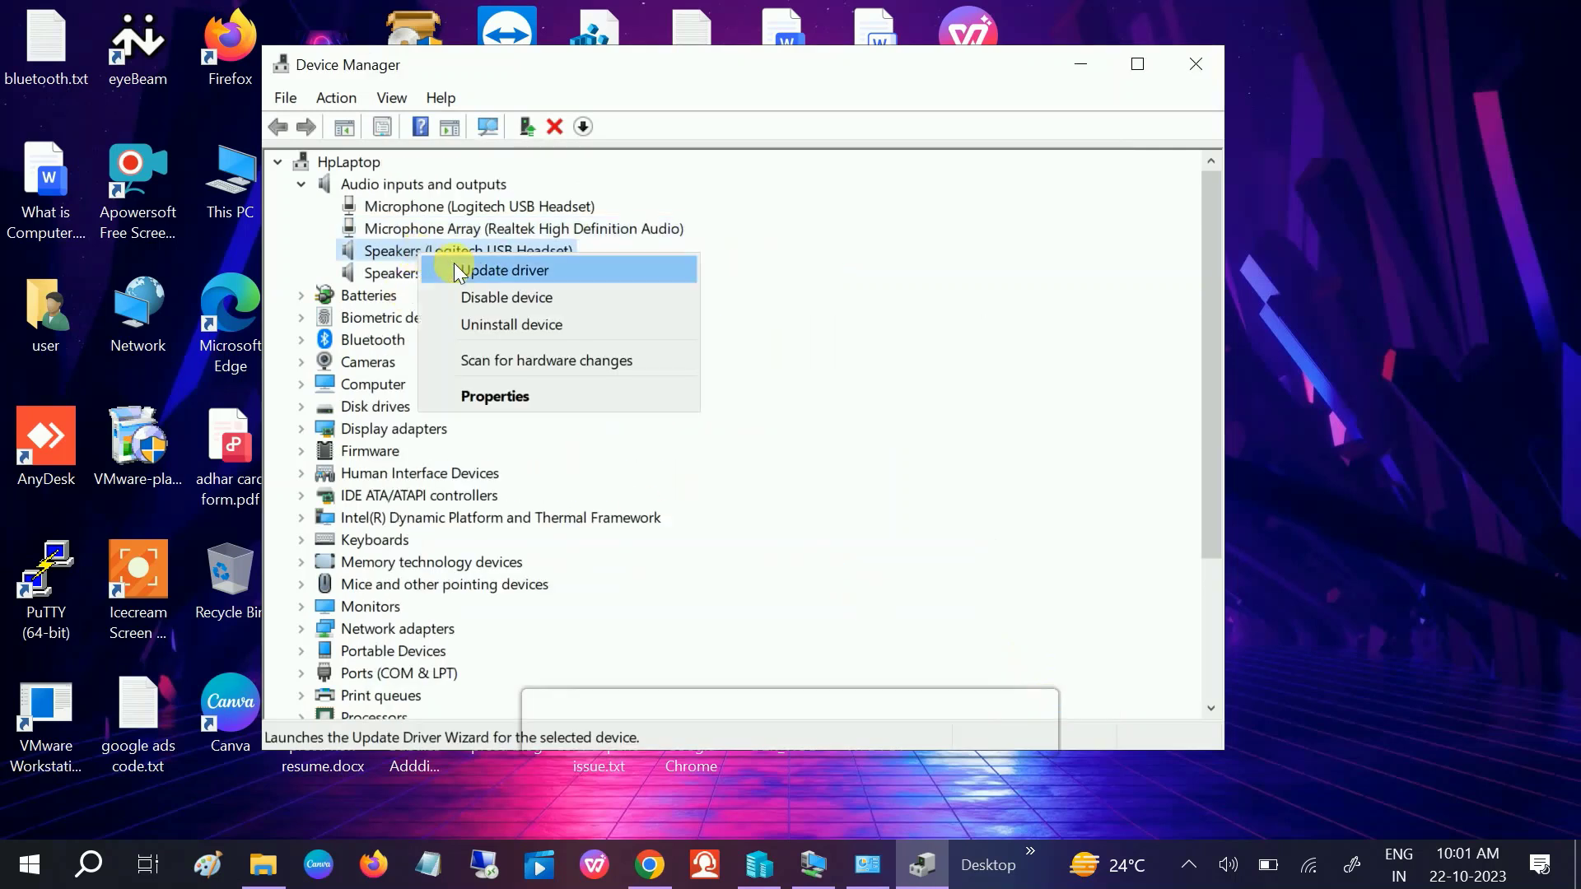
click(476, 267)
click(604, 337)
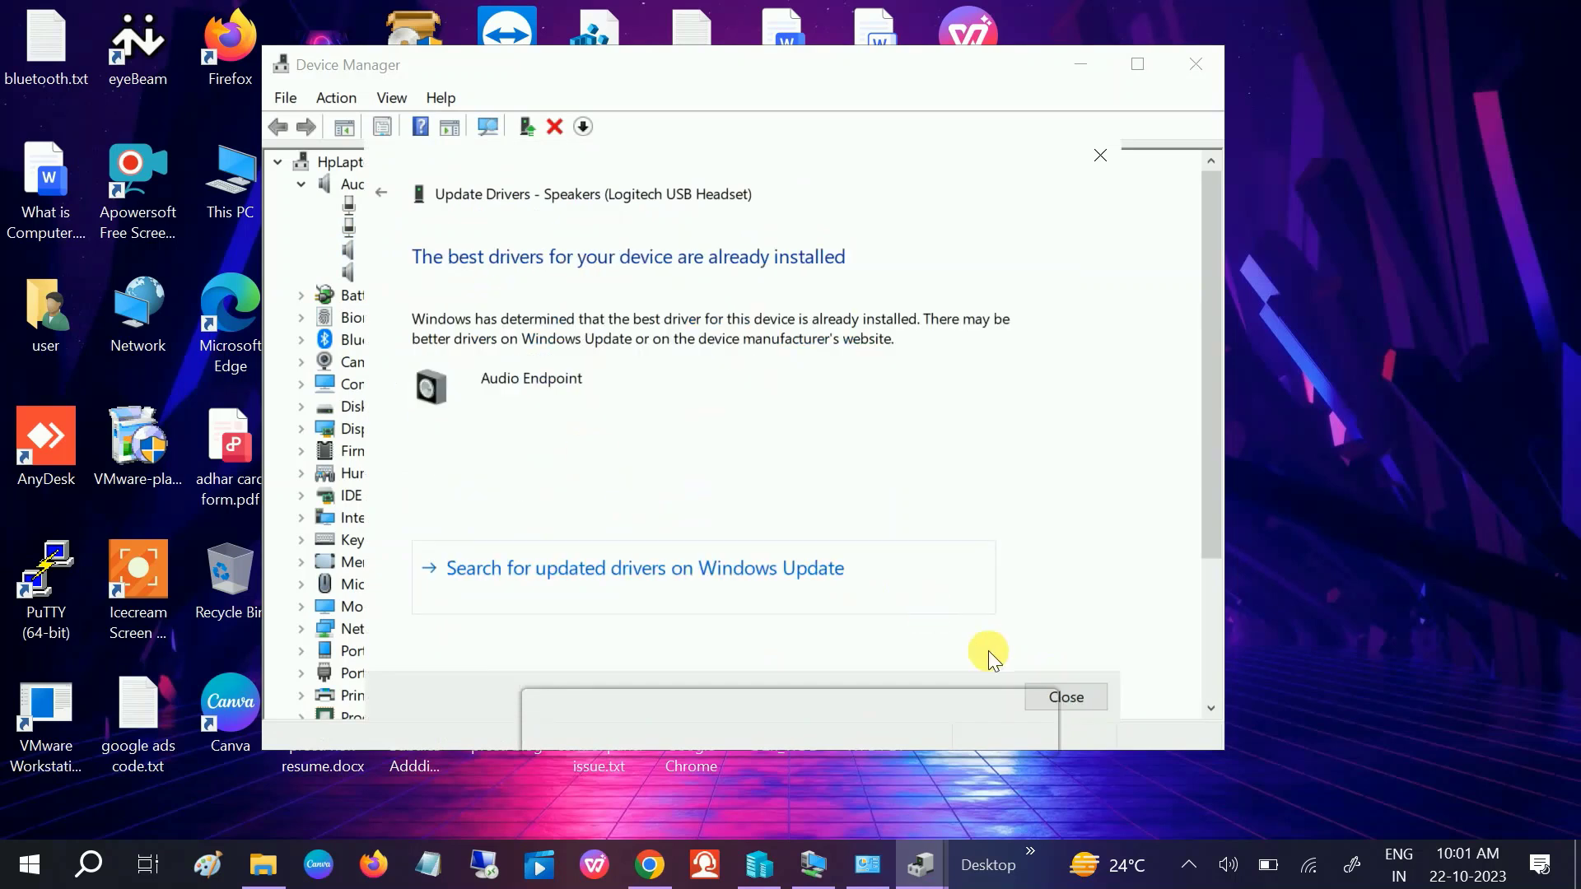
click(1079, 698)
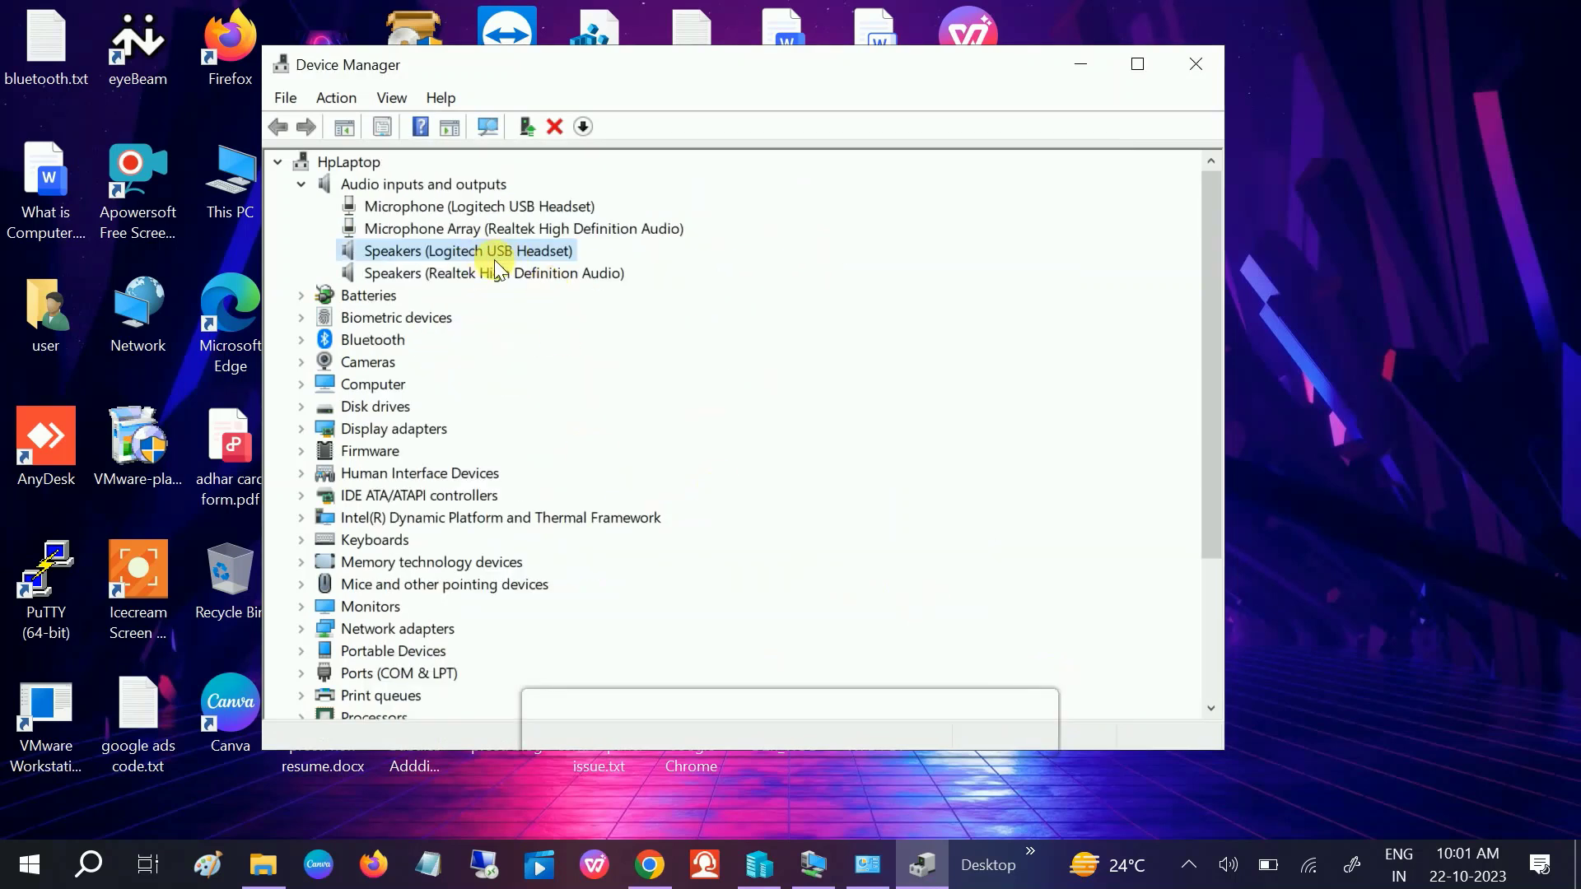
click(471, 214)
right_click(469, 212)
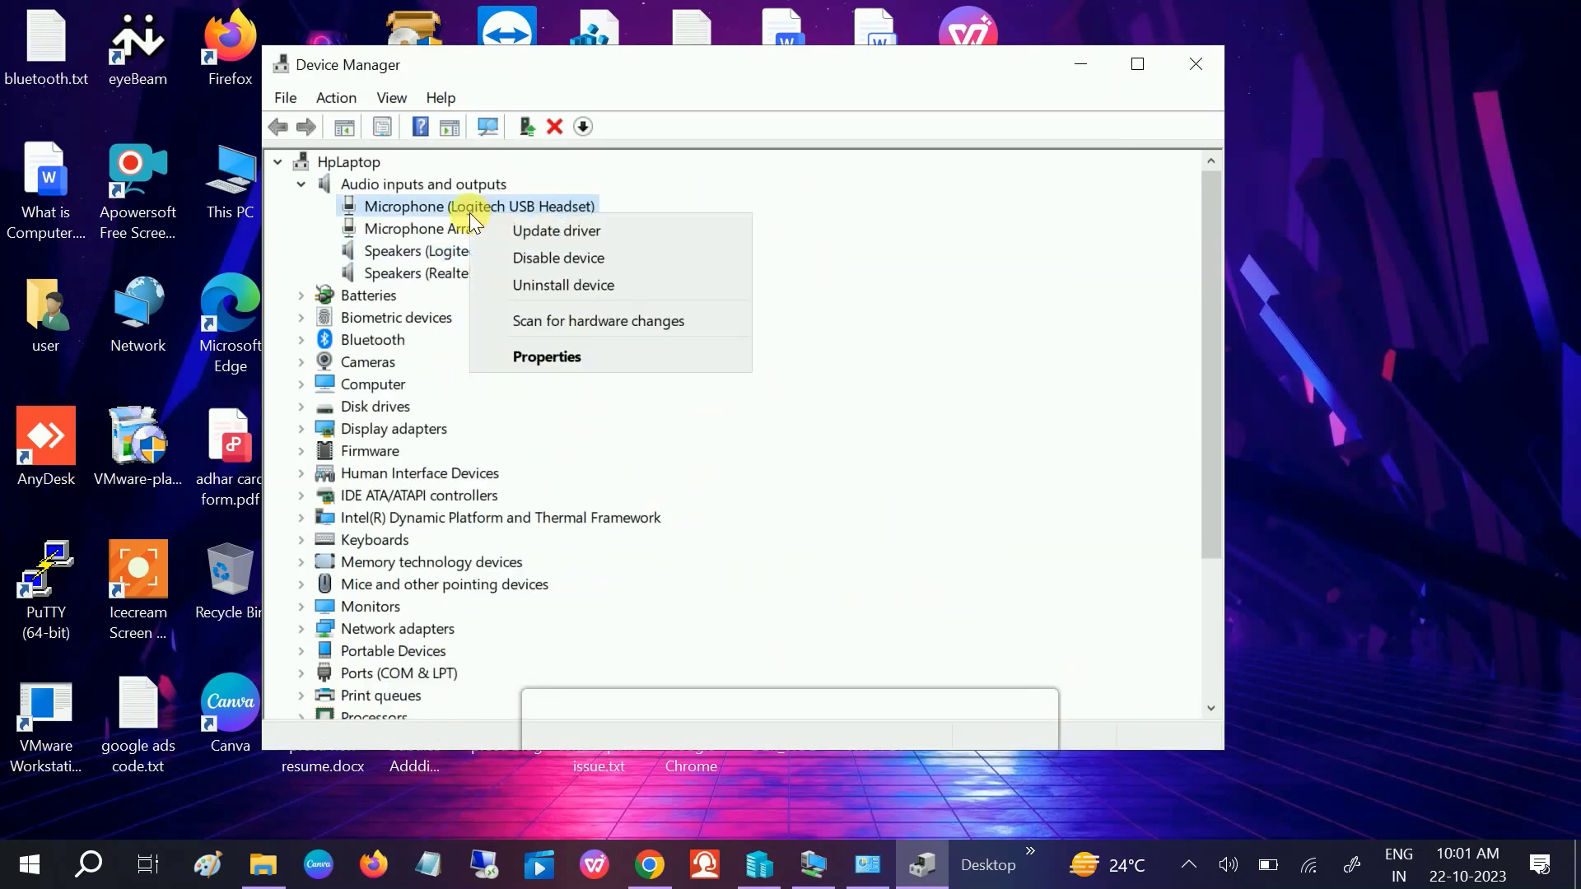
click(510, 227)
click(572, 403)
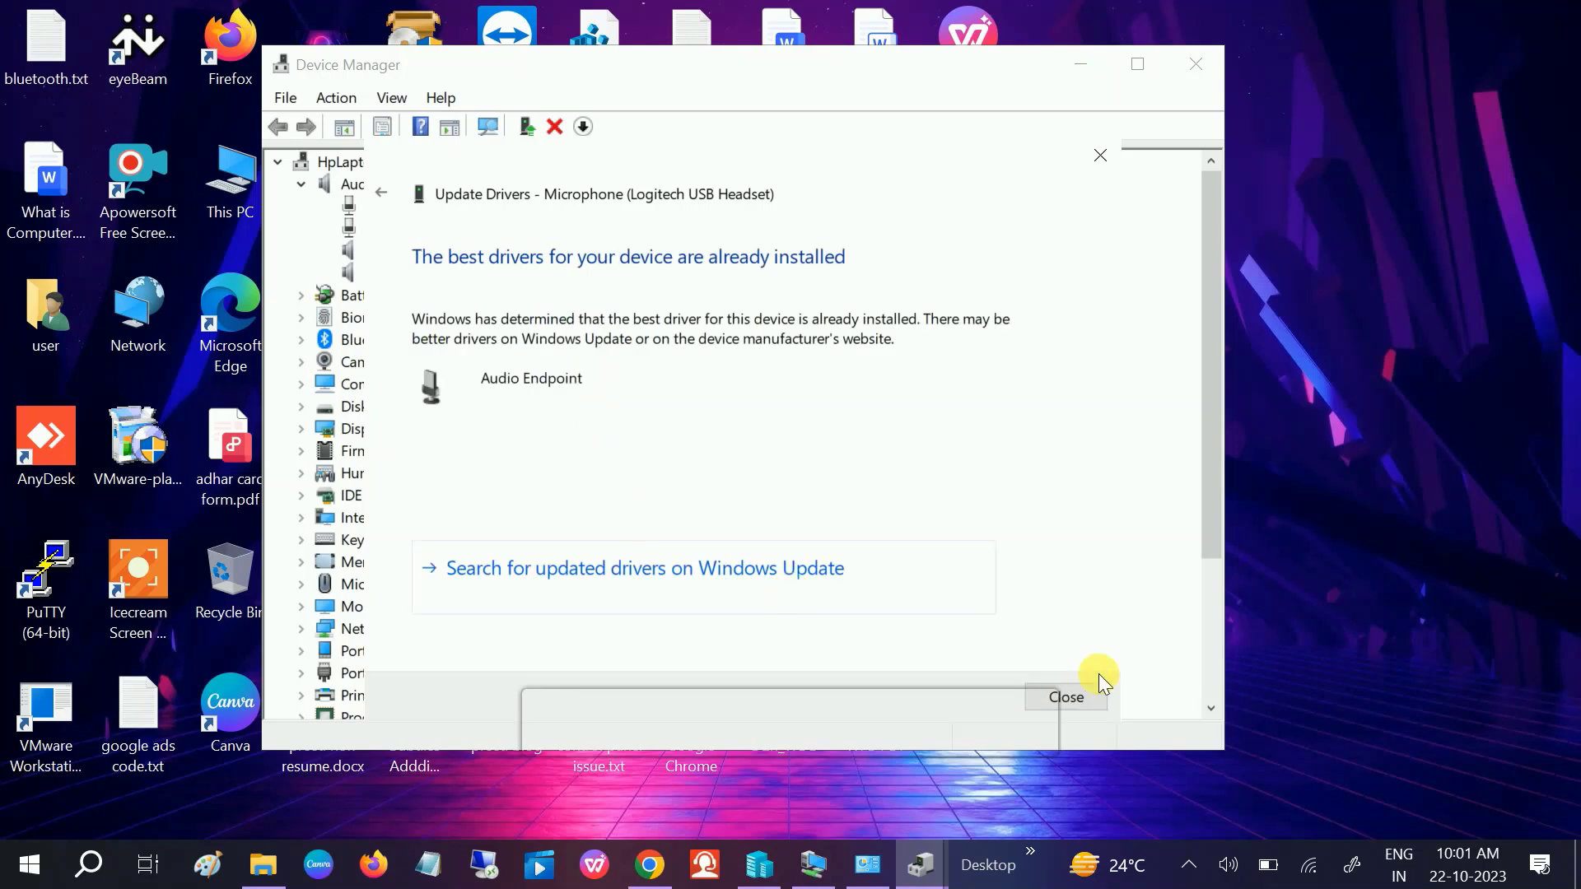
click(1070, 698)
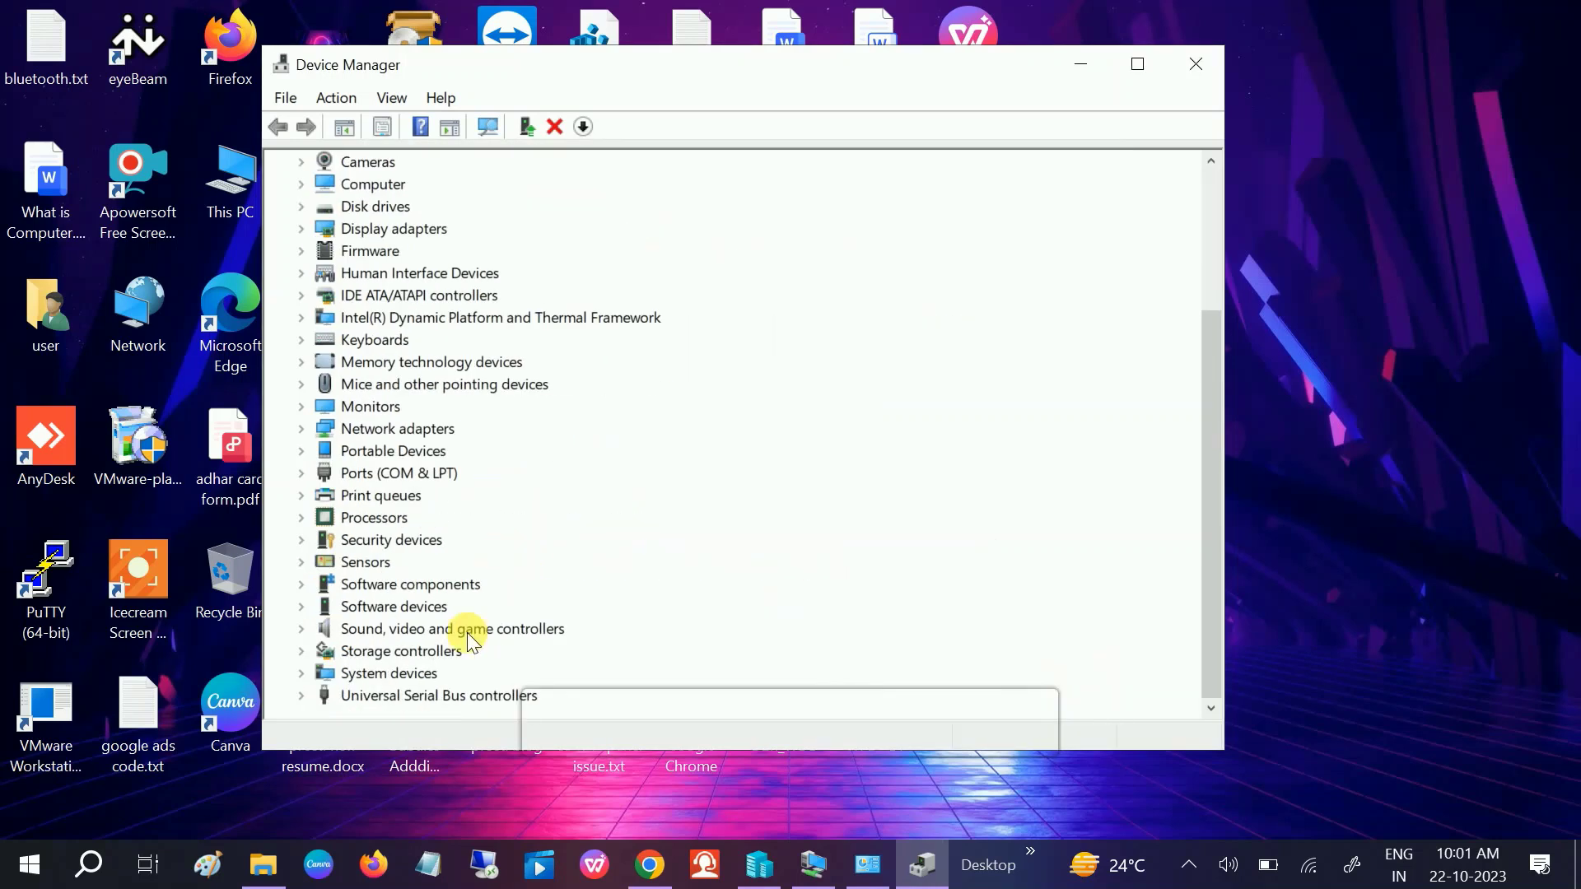
Step: Run an automatic driver search for Realtek High Definition Audio and close the wizard
click(301, 629)
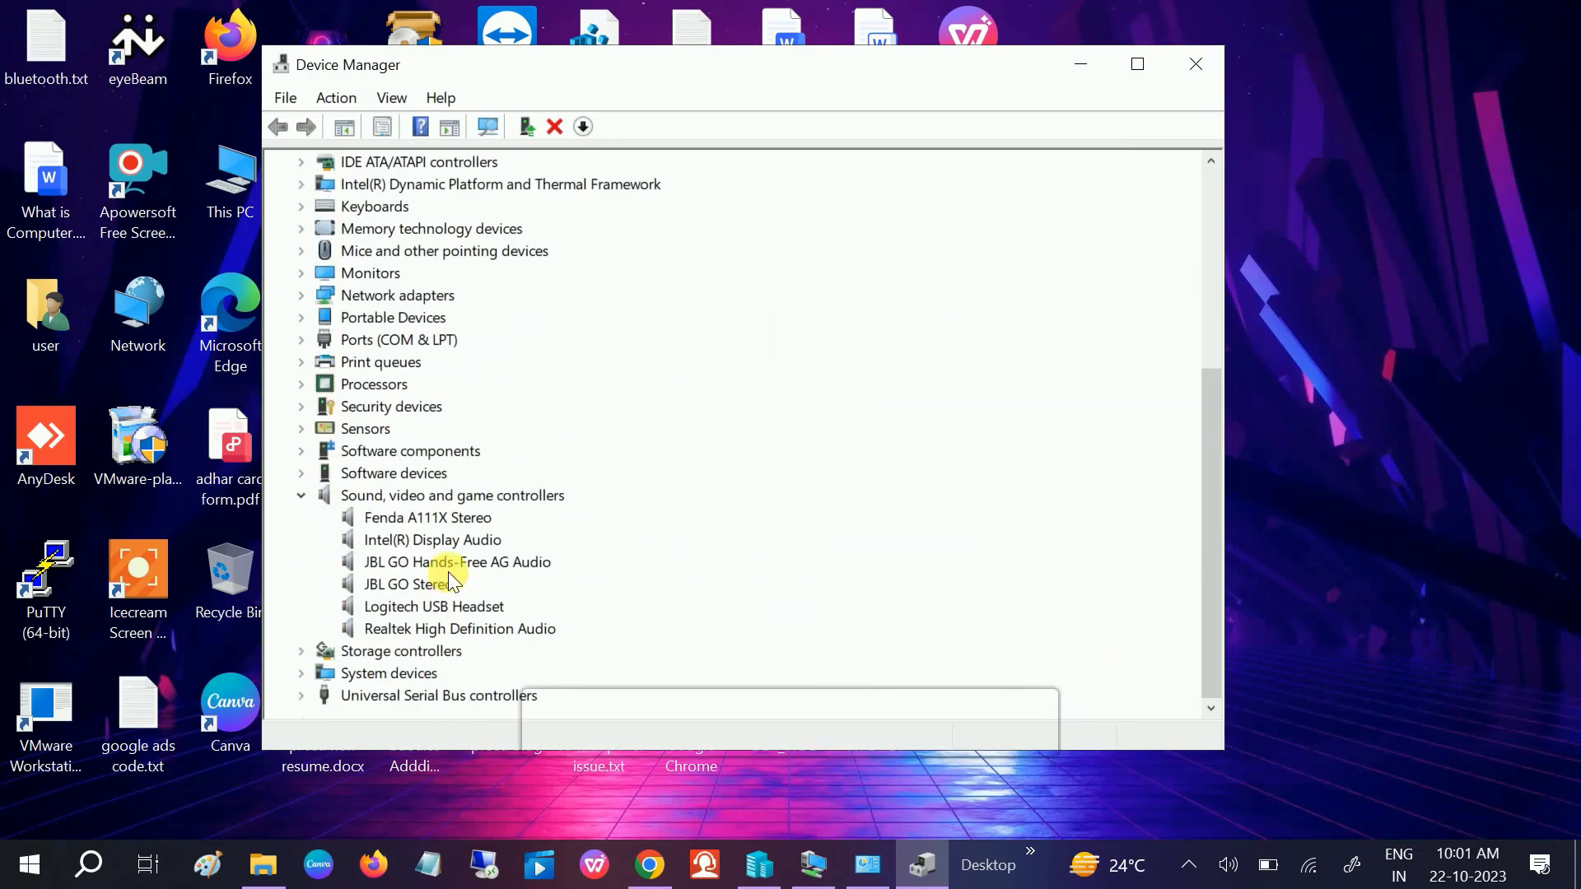
click(433, 630)
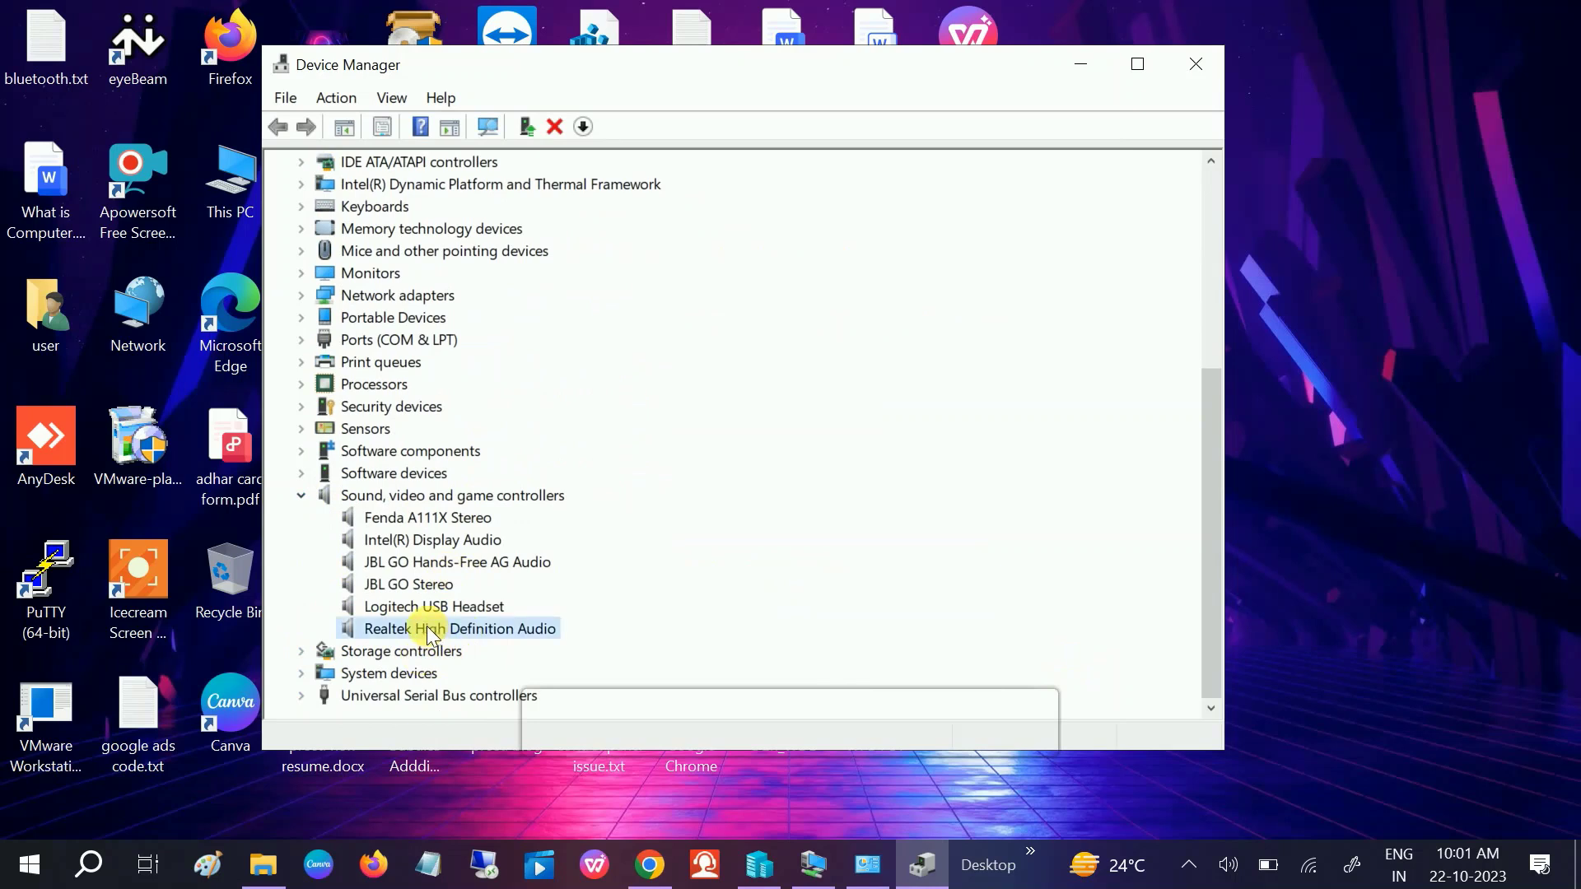
right_click(428, 628)
click(477, 640)
click(617, 375)
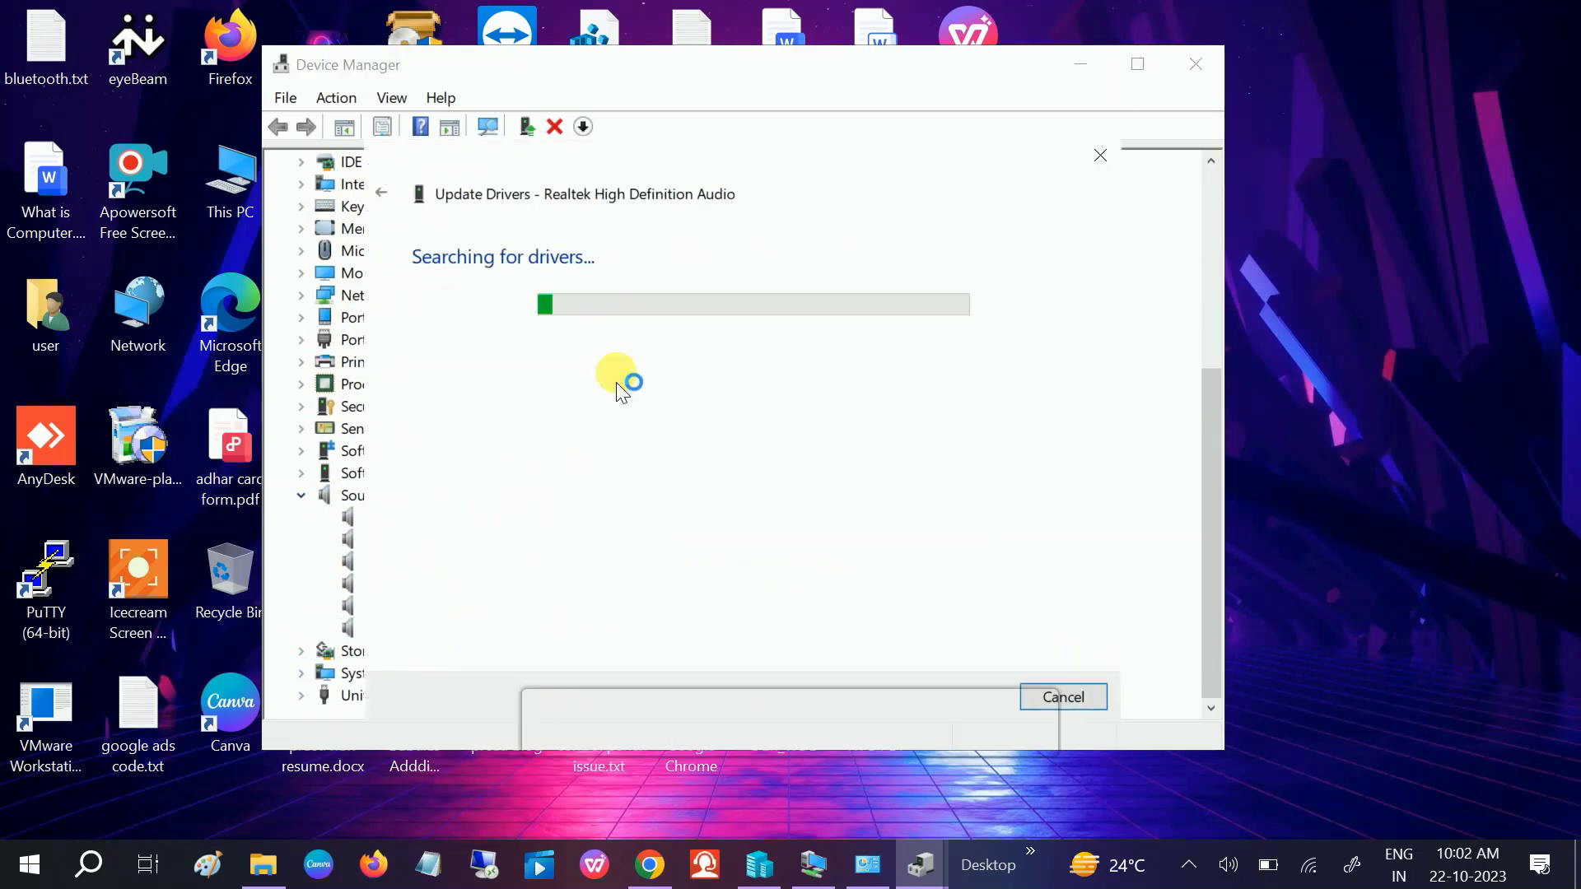
click(1093, 699)
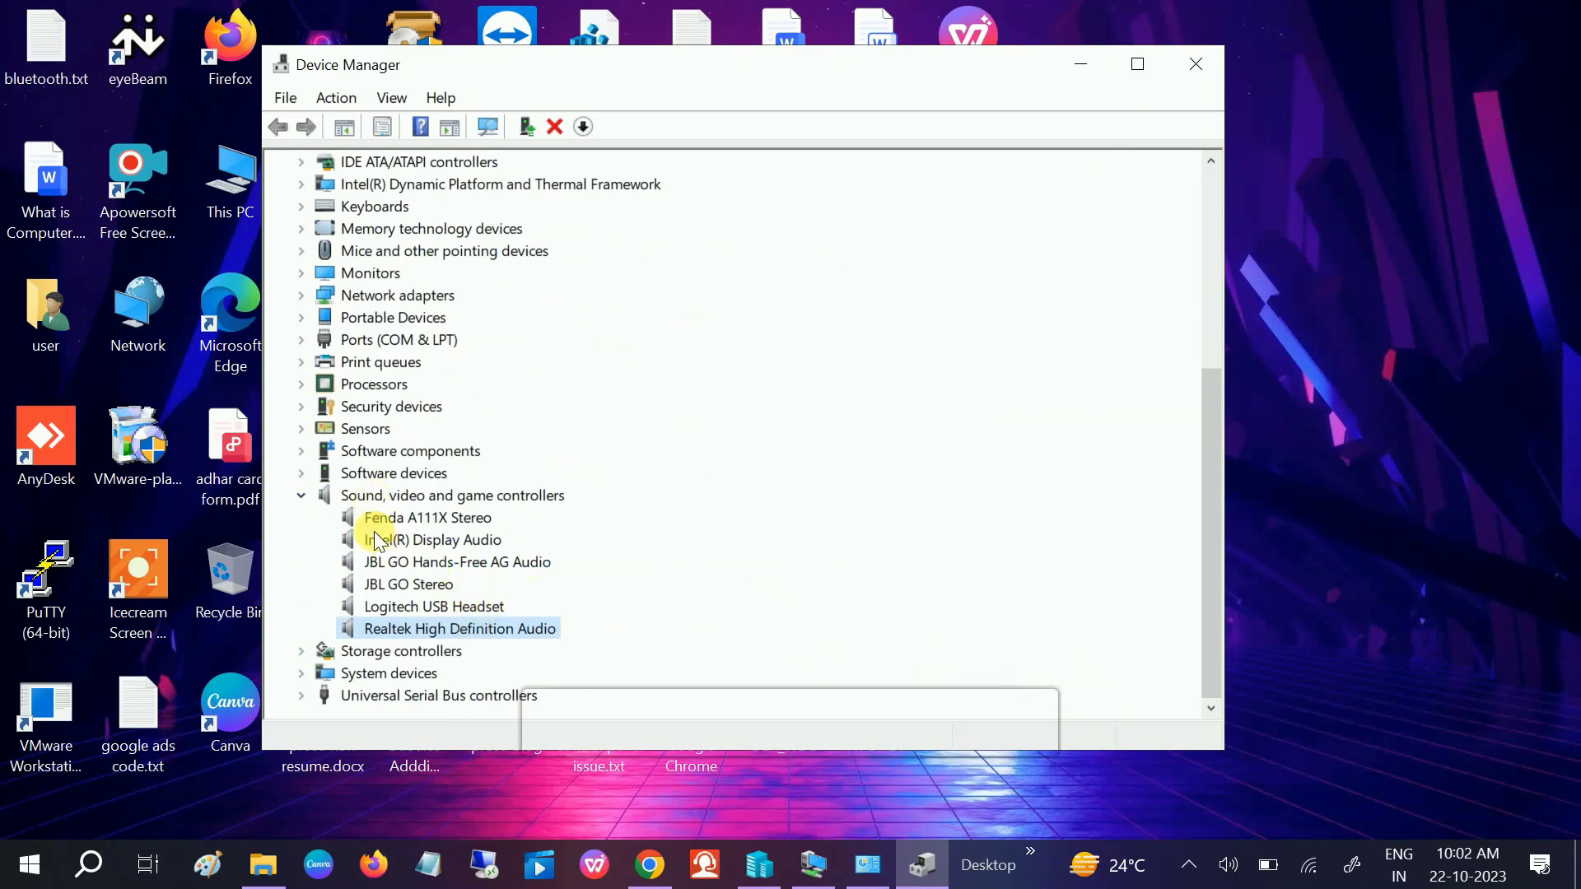
Step: Re-expand Sound, video and game controllers and bring up the Realtek High Definition Audio context menu
click(301, 495)
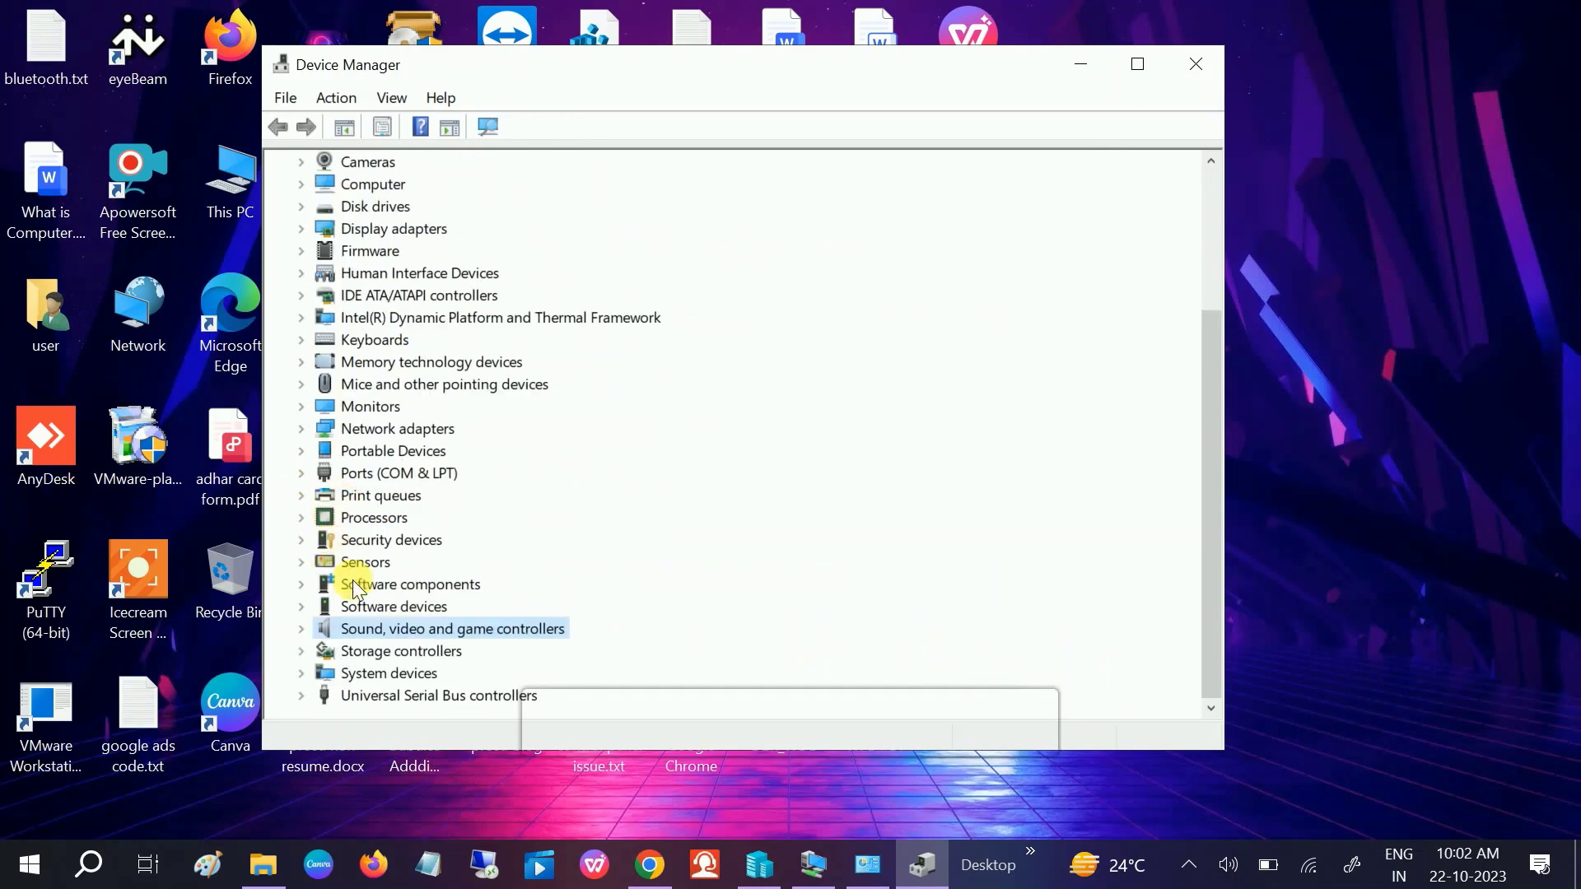
click(303, 630)
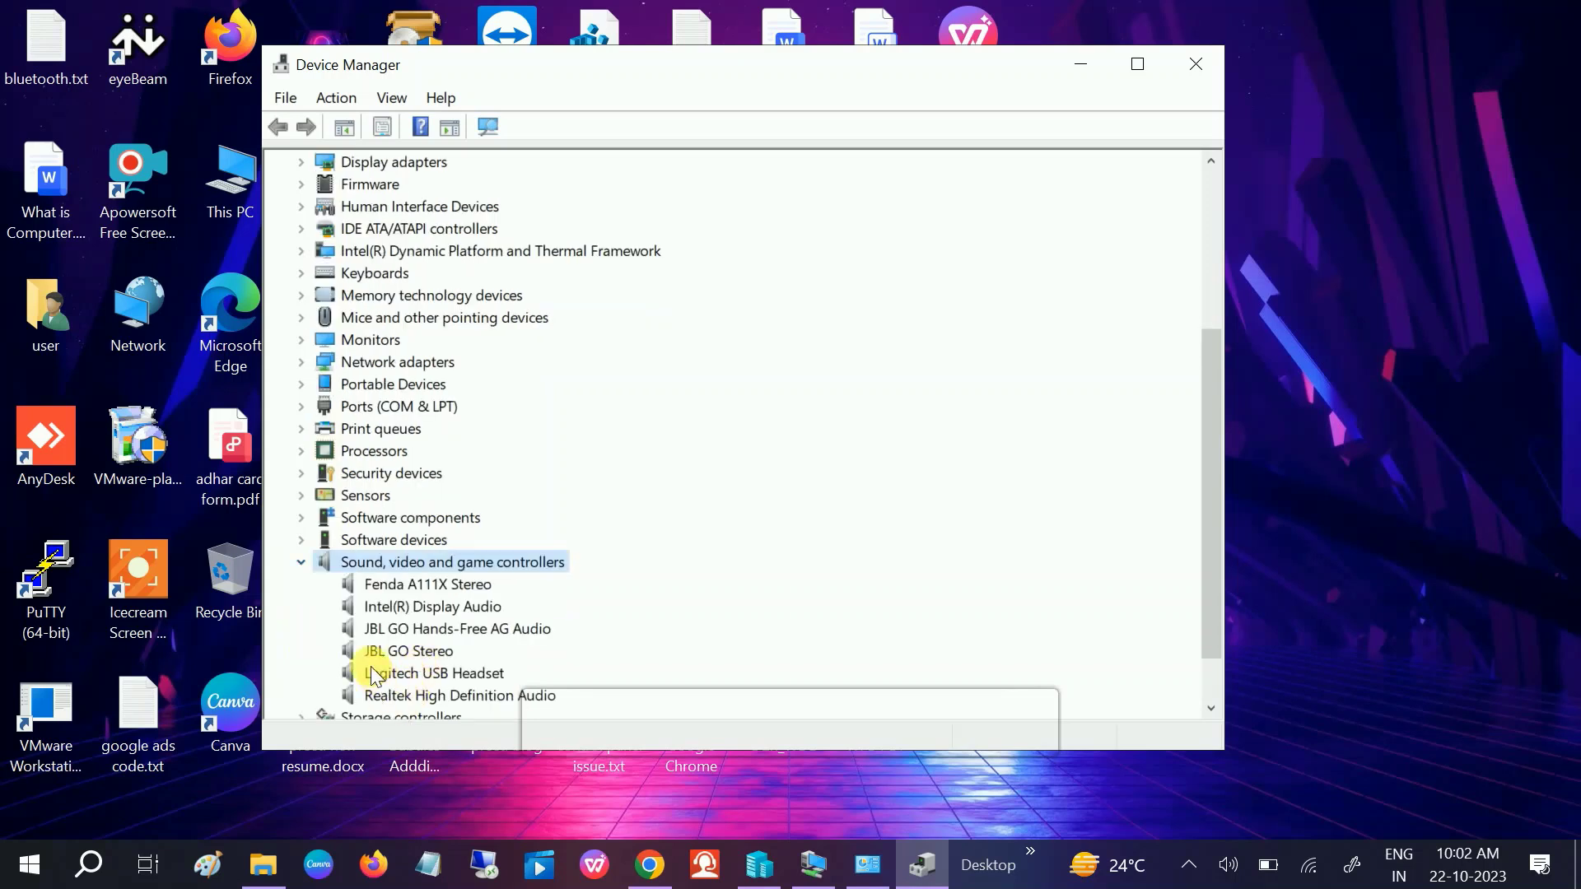
click(300, 562)
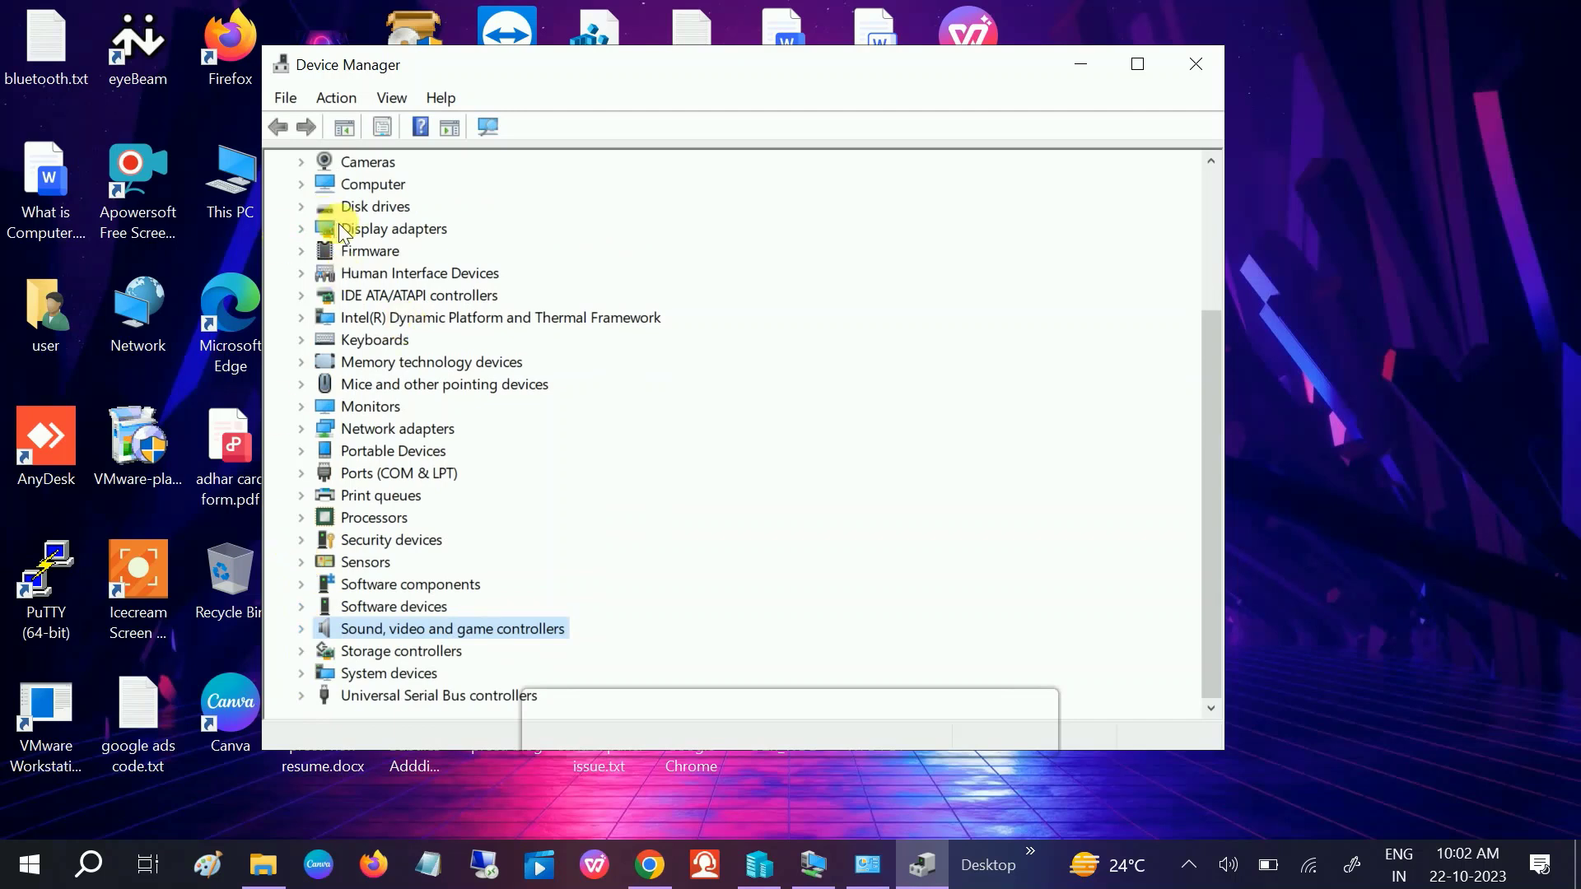
click(302, 629)
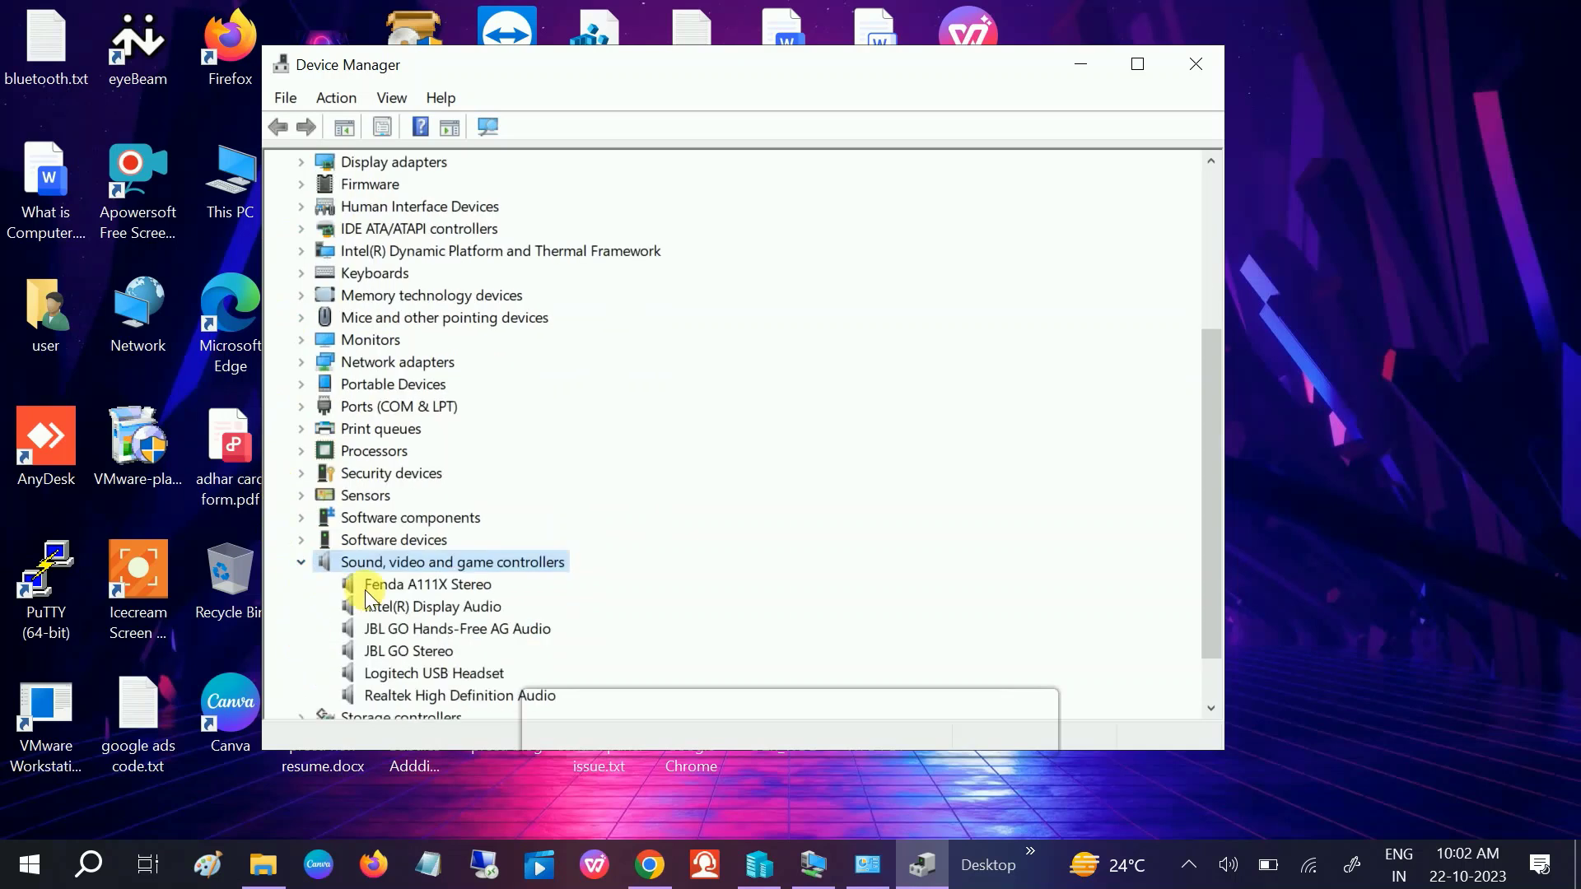
click(401, 631)
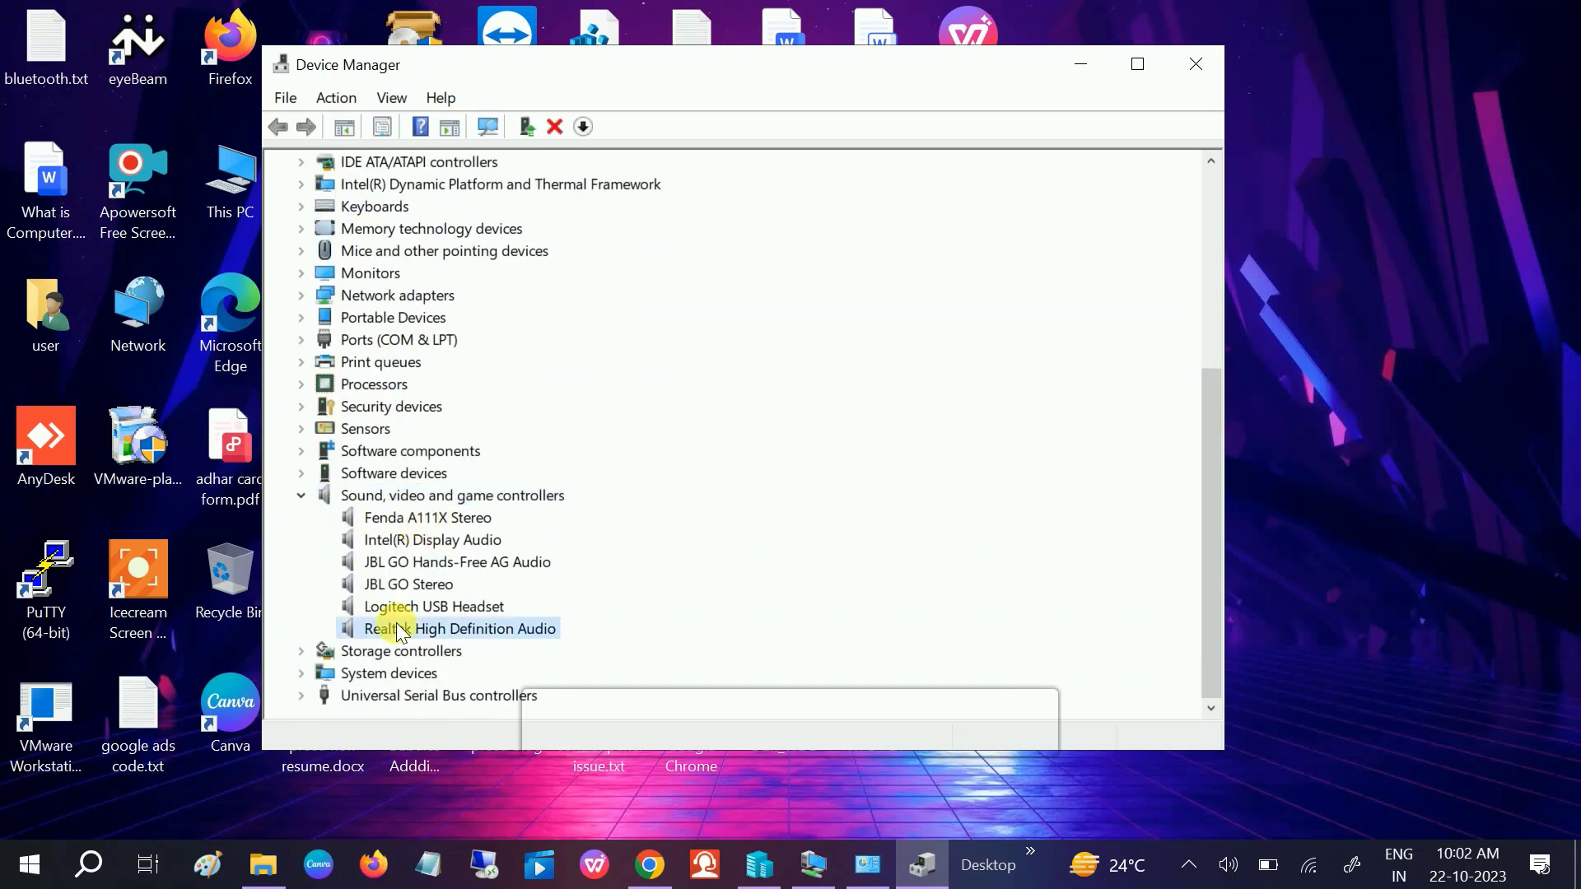
right_click(401, 631)
Step: Browse this computer's compatible drivers and pick Realtek High Definition Audio
click(481, 639)
click(595, 518)
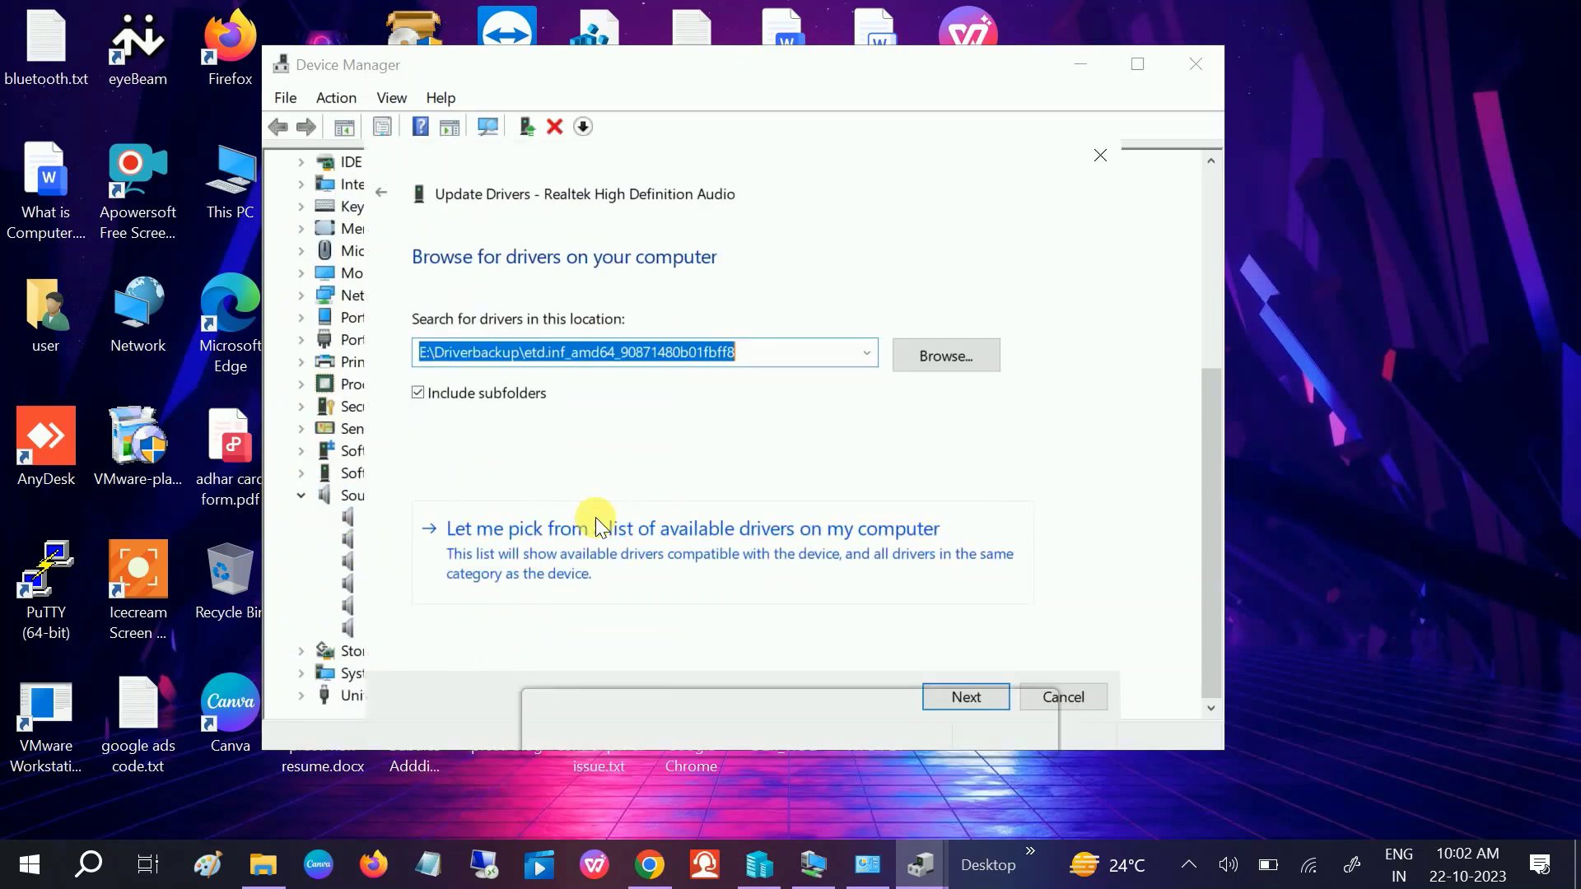
click(604, 577)
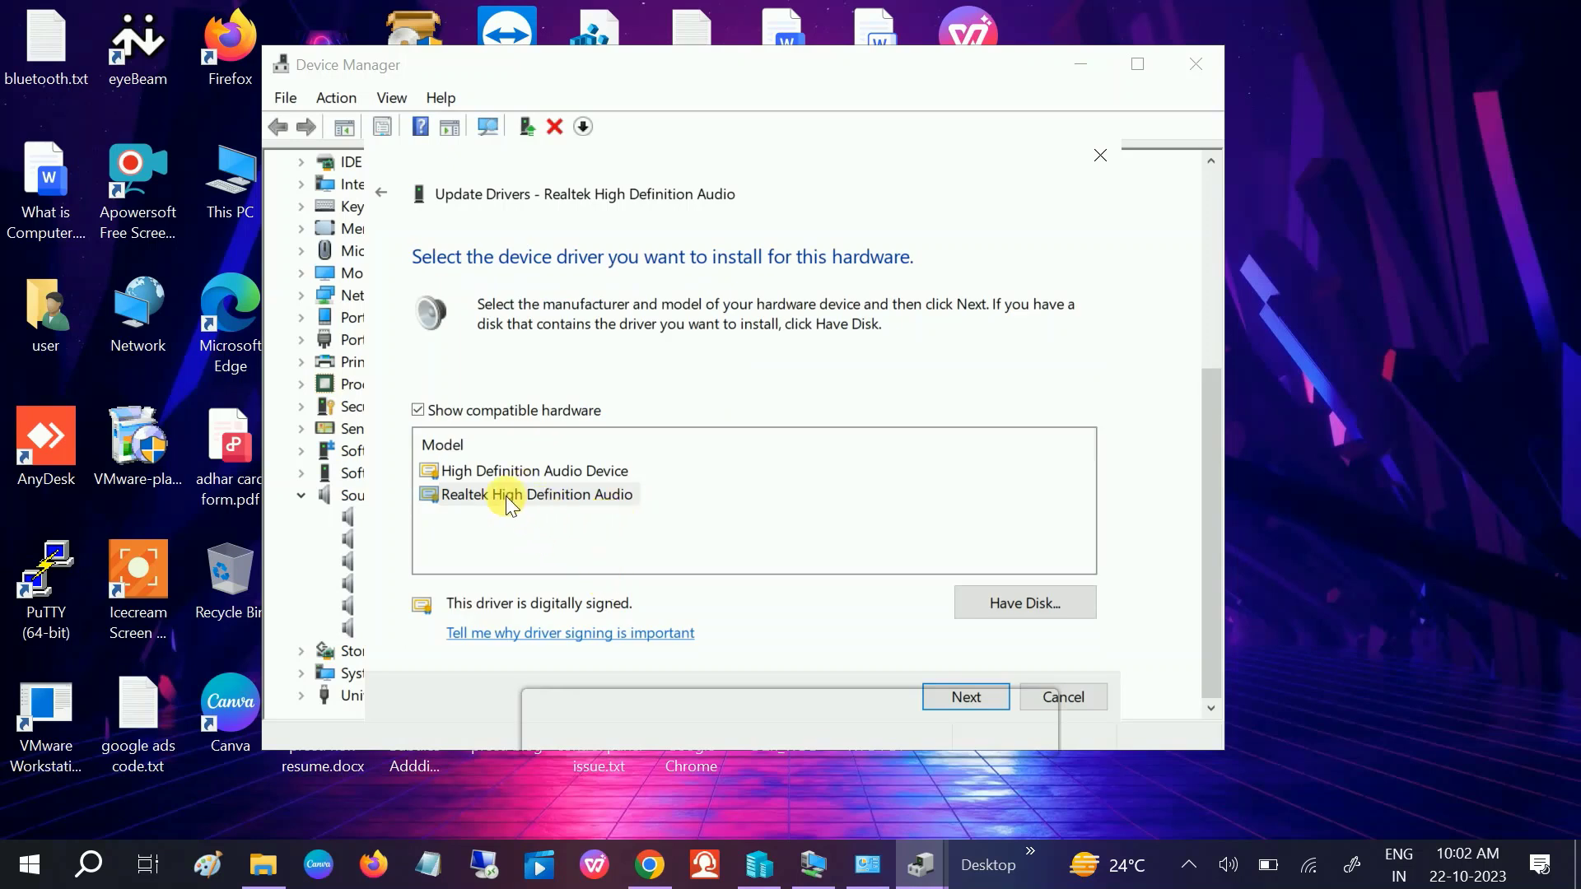
click(469, 496)
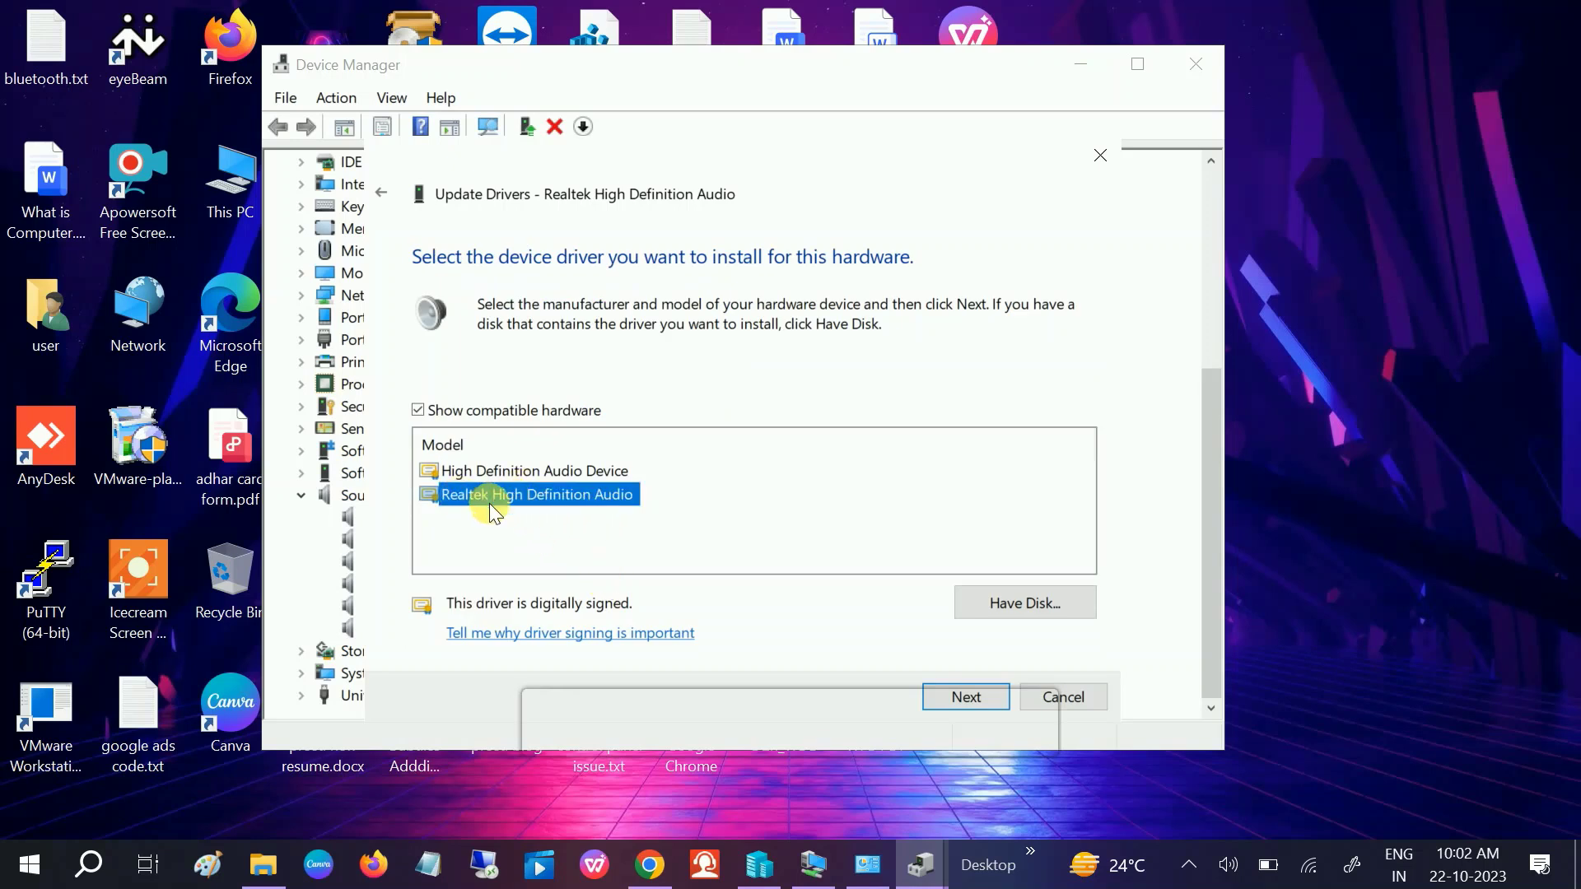
Step: Install the Realtek driver, close the wizard, and decline the restart prompt
click(970, 697)
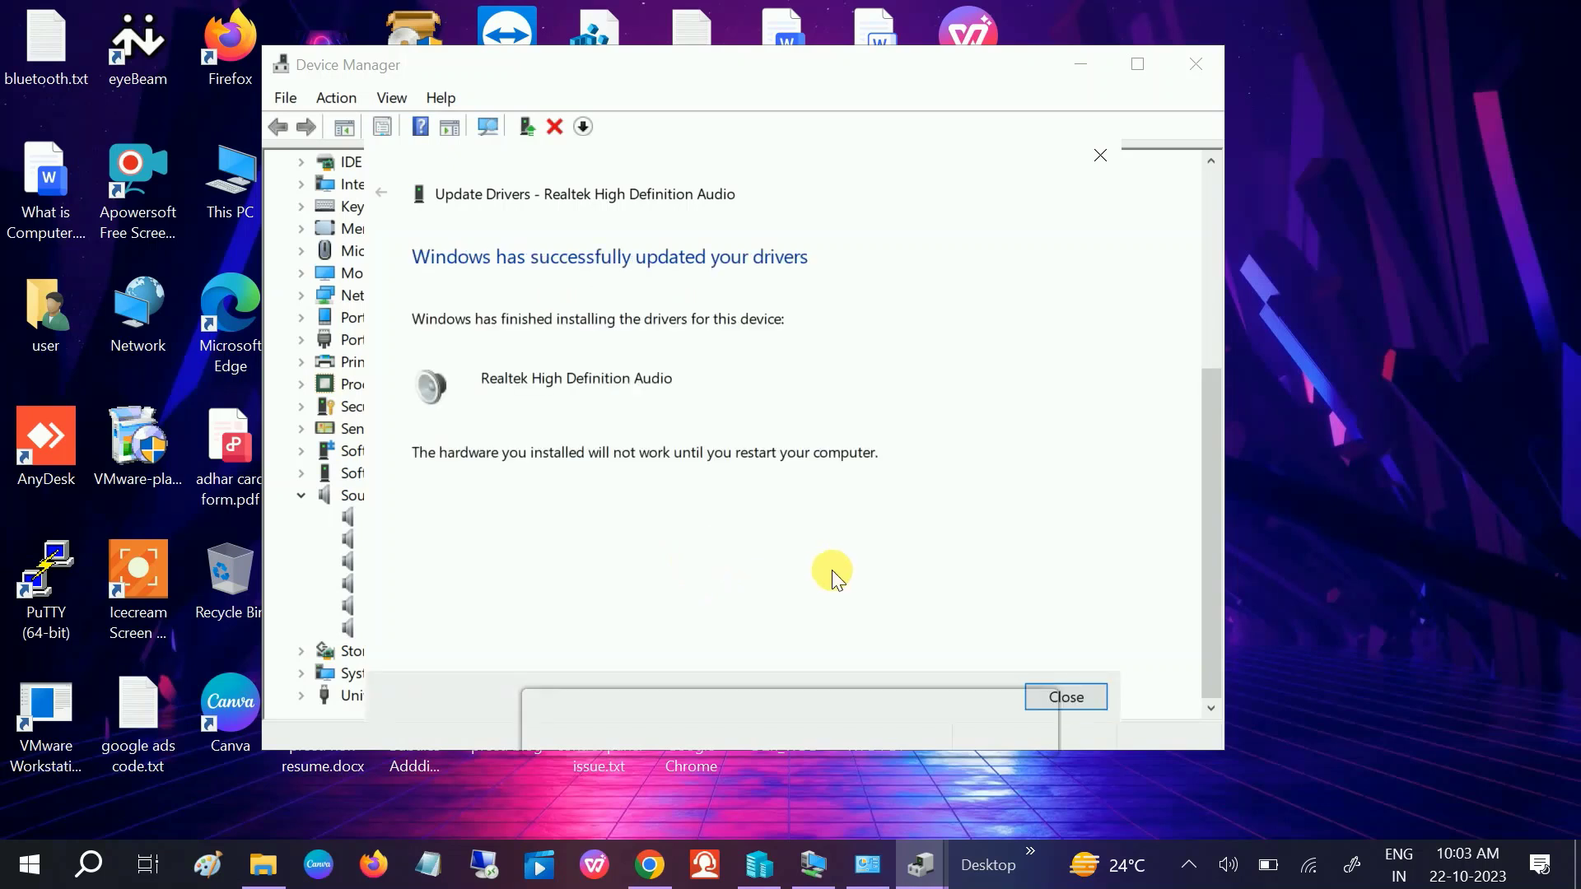
click(1085, 702)
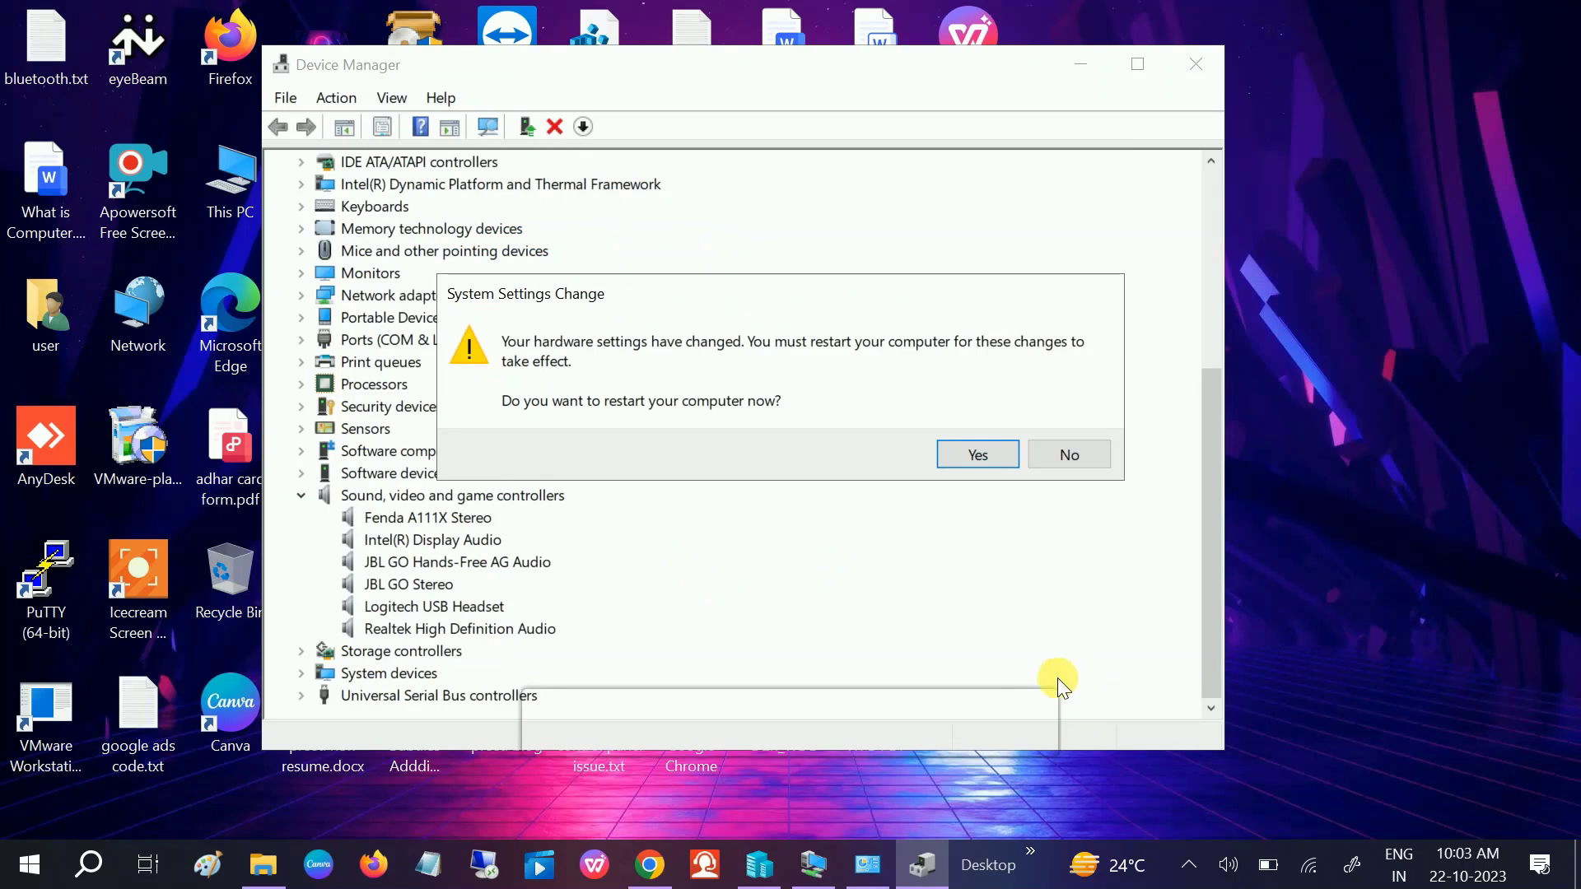
click(1062, 460)
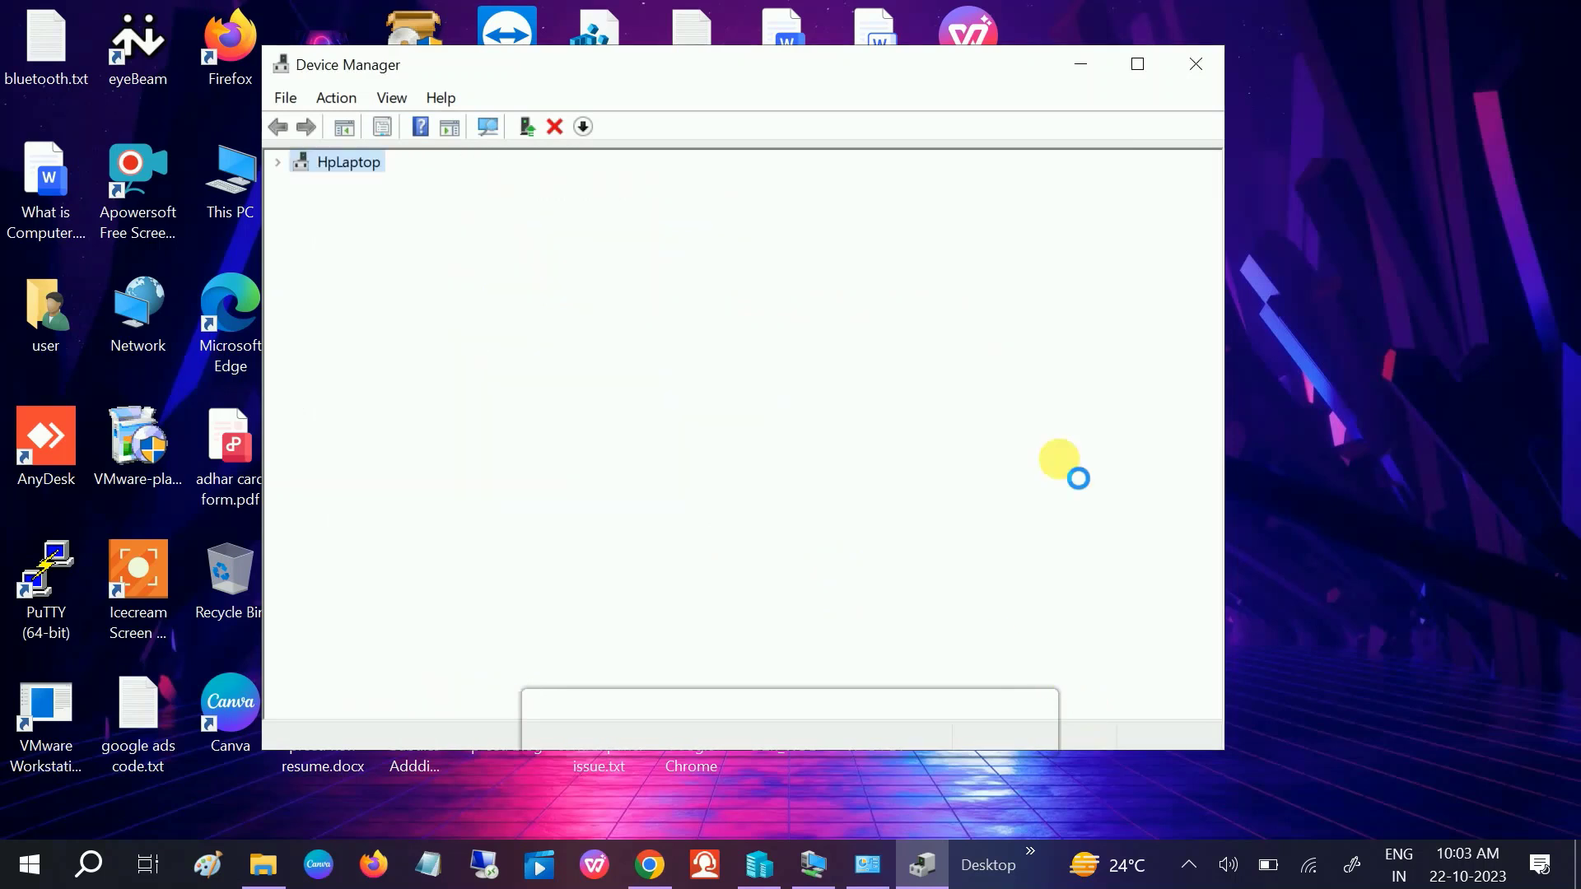